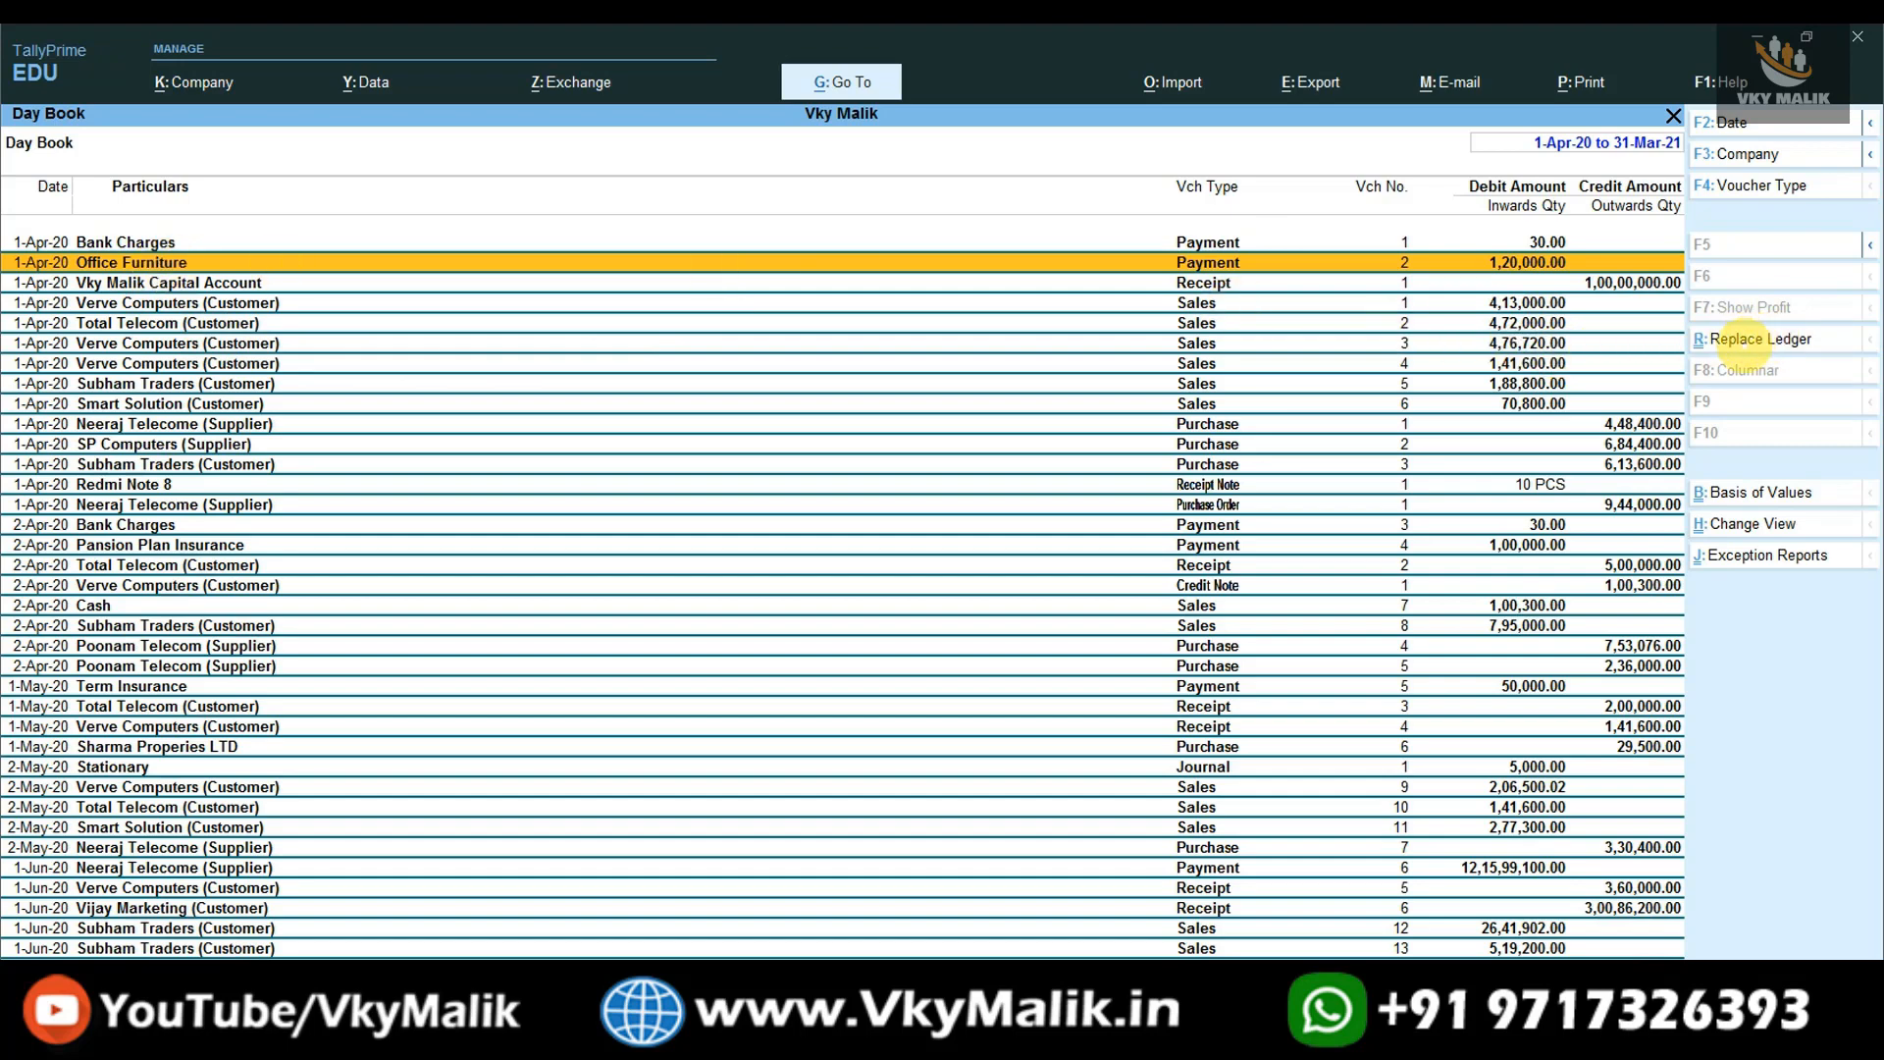
Start Replace Ledger for the 1-Apr-20 Office Furniture payment and choose Ledger as what to replace.
click(1759, 339)
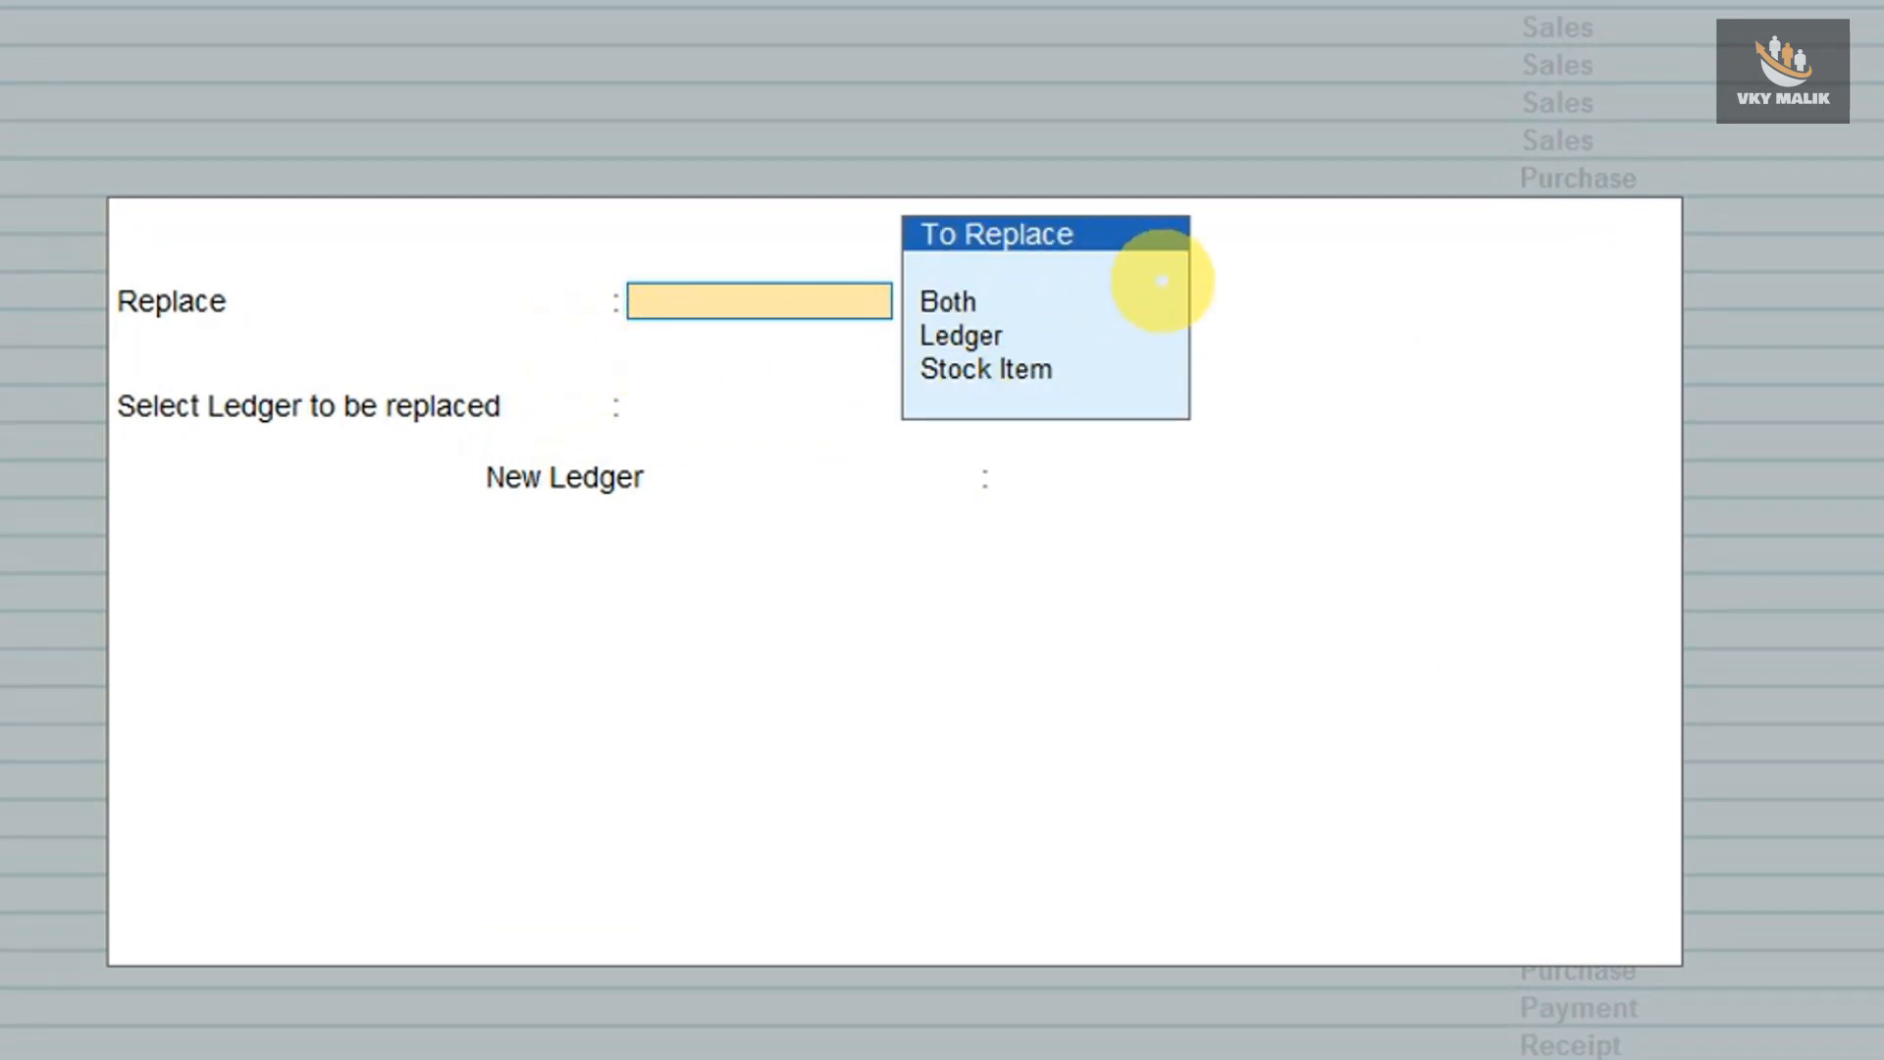
key(Down)
key(Down)
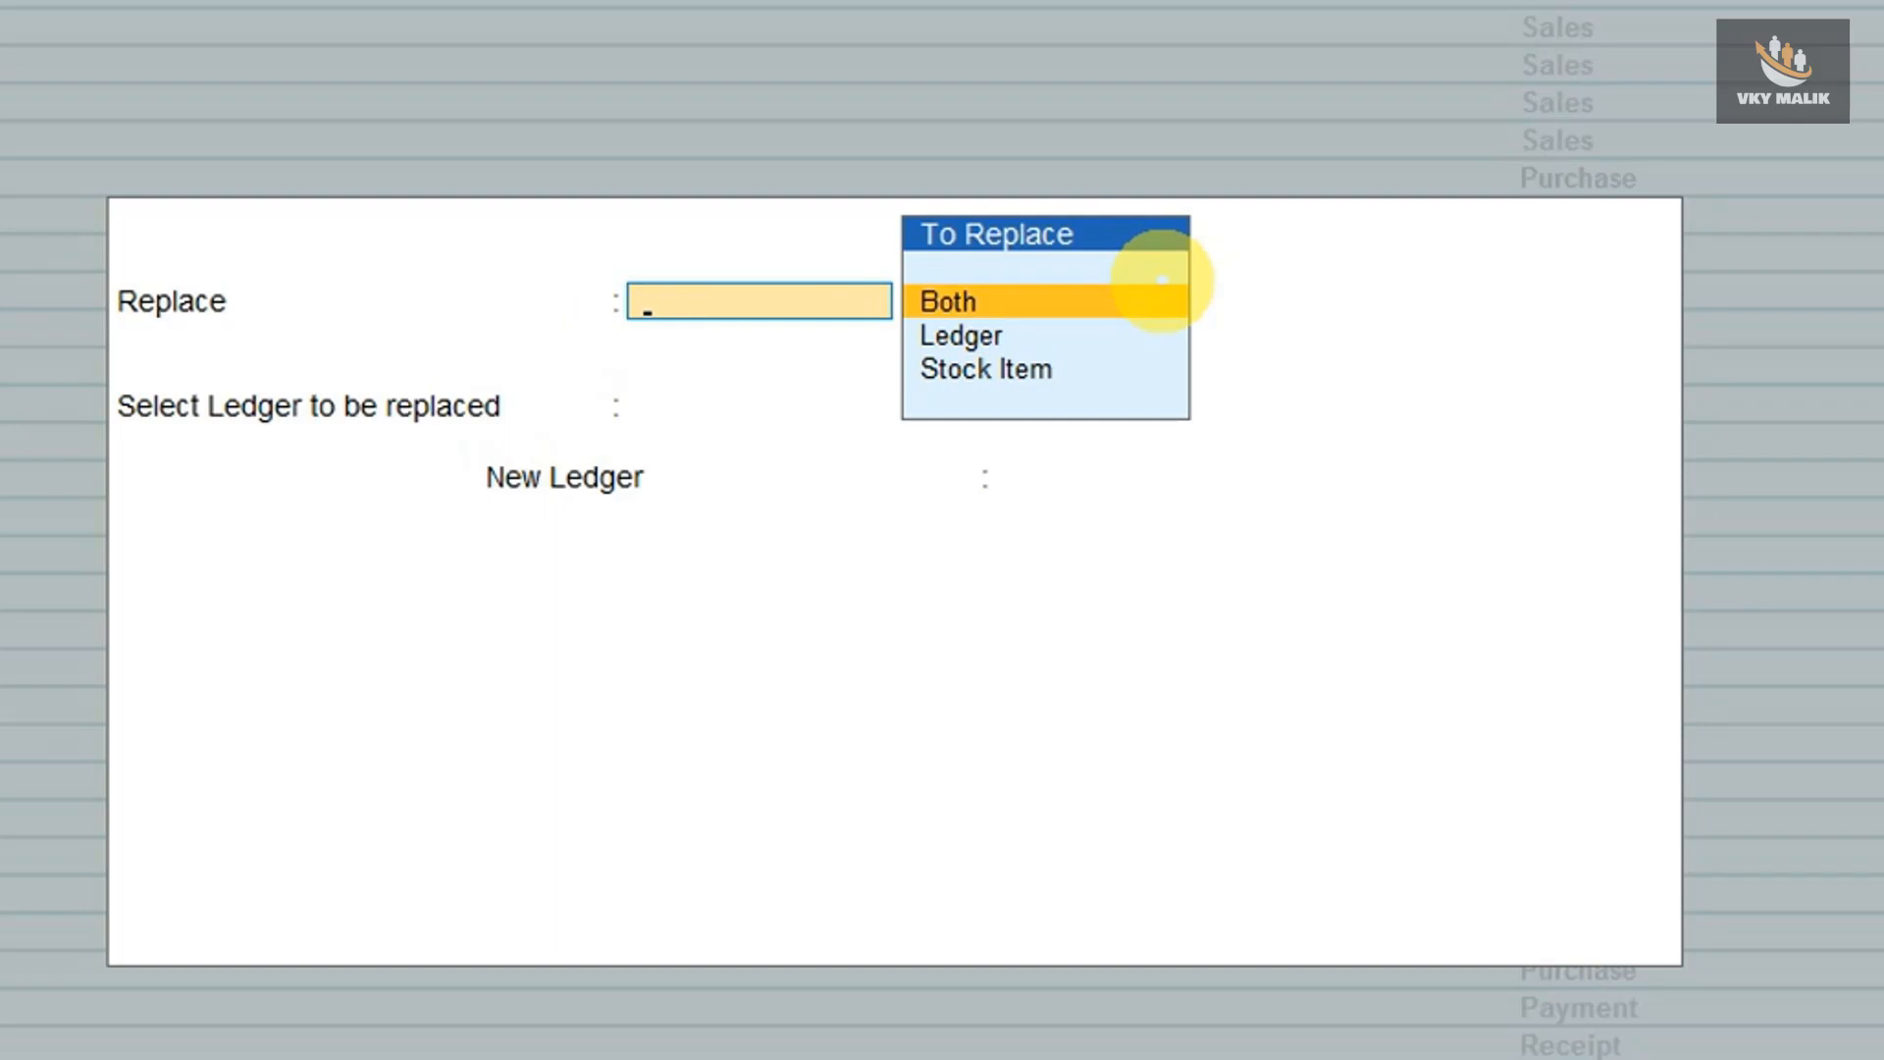
key(Down)
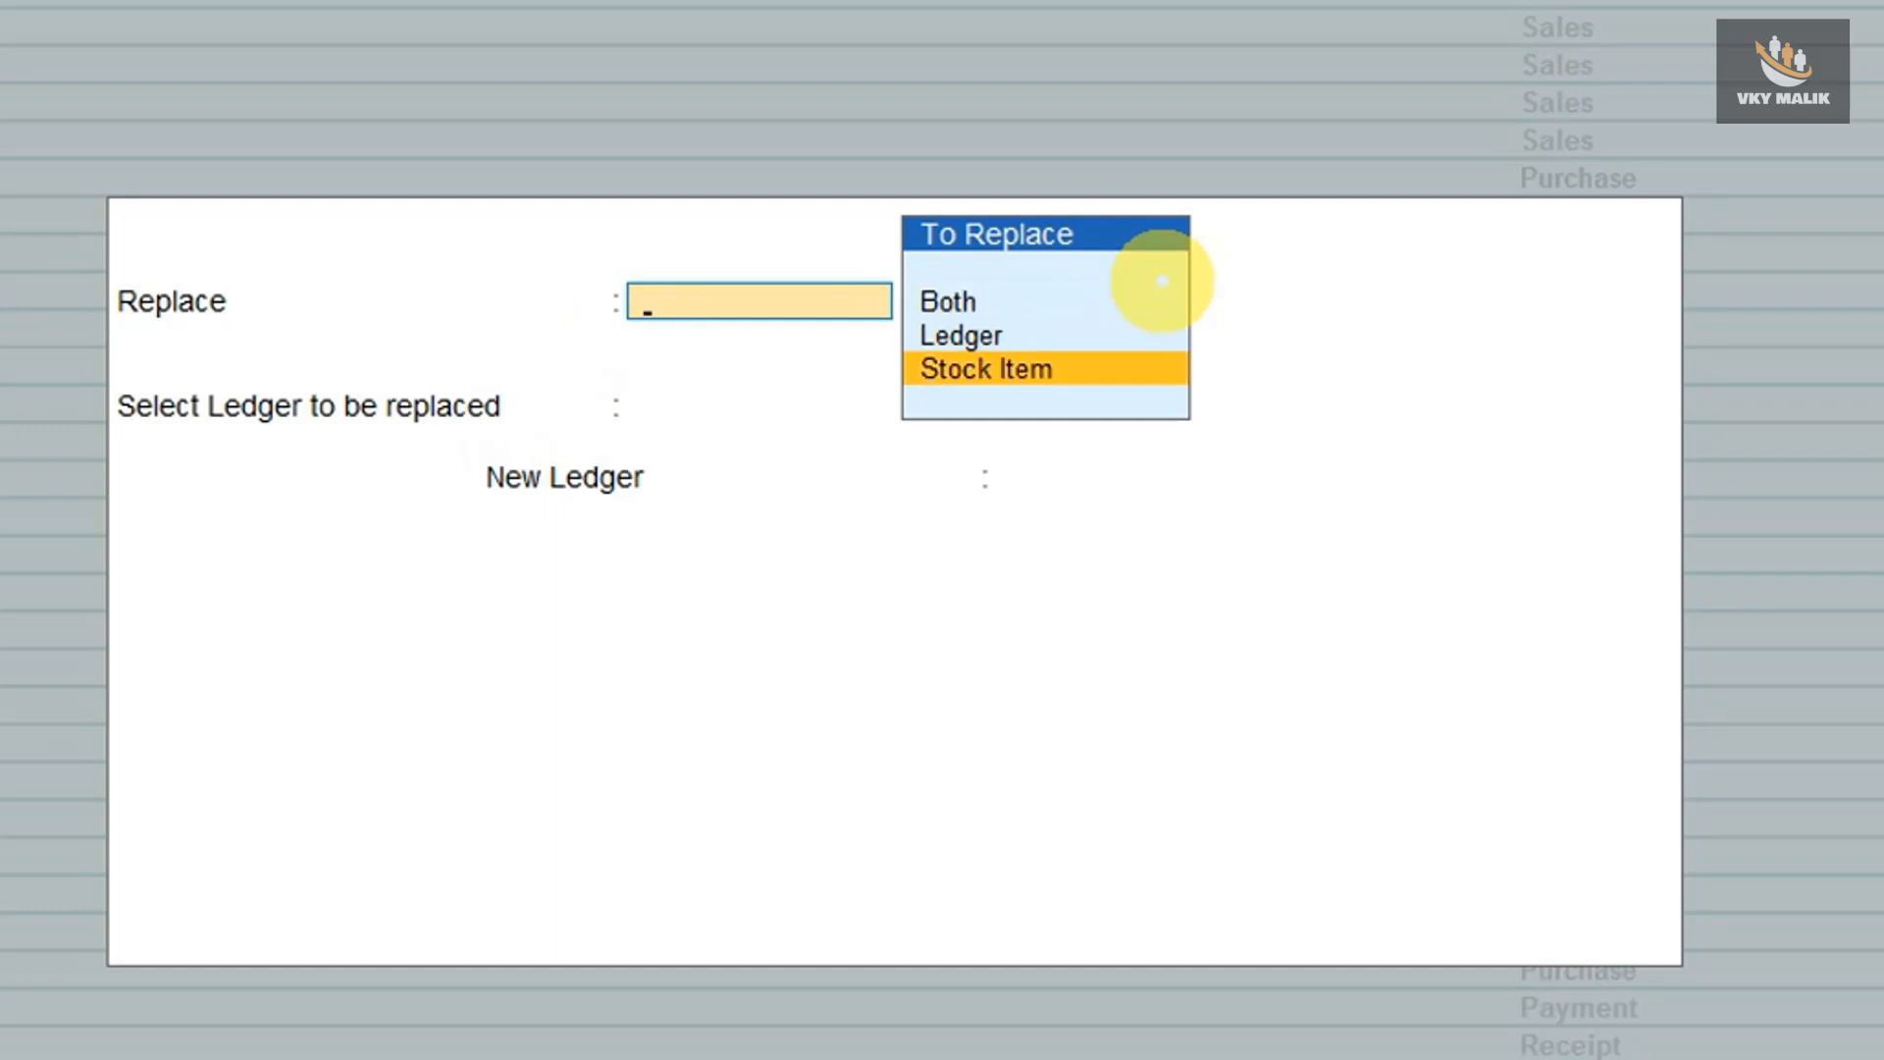
key(Up)
key(Up)
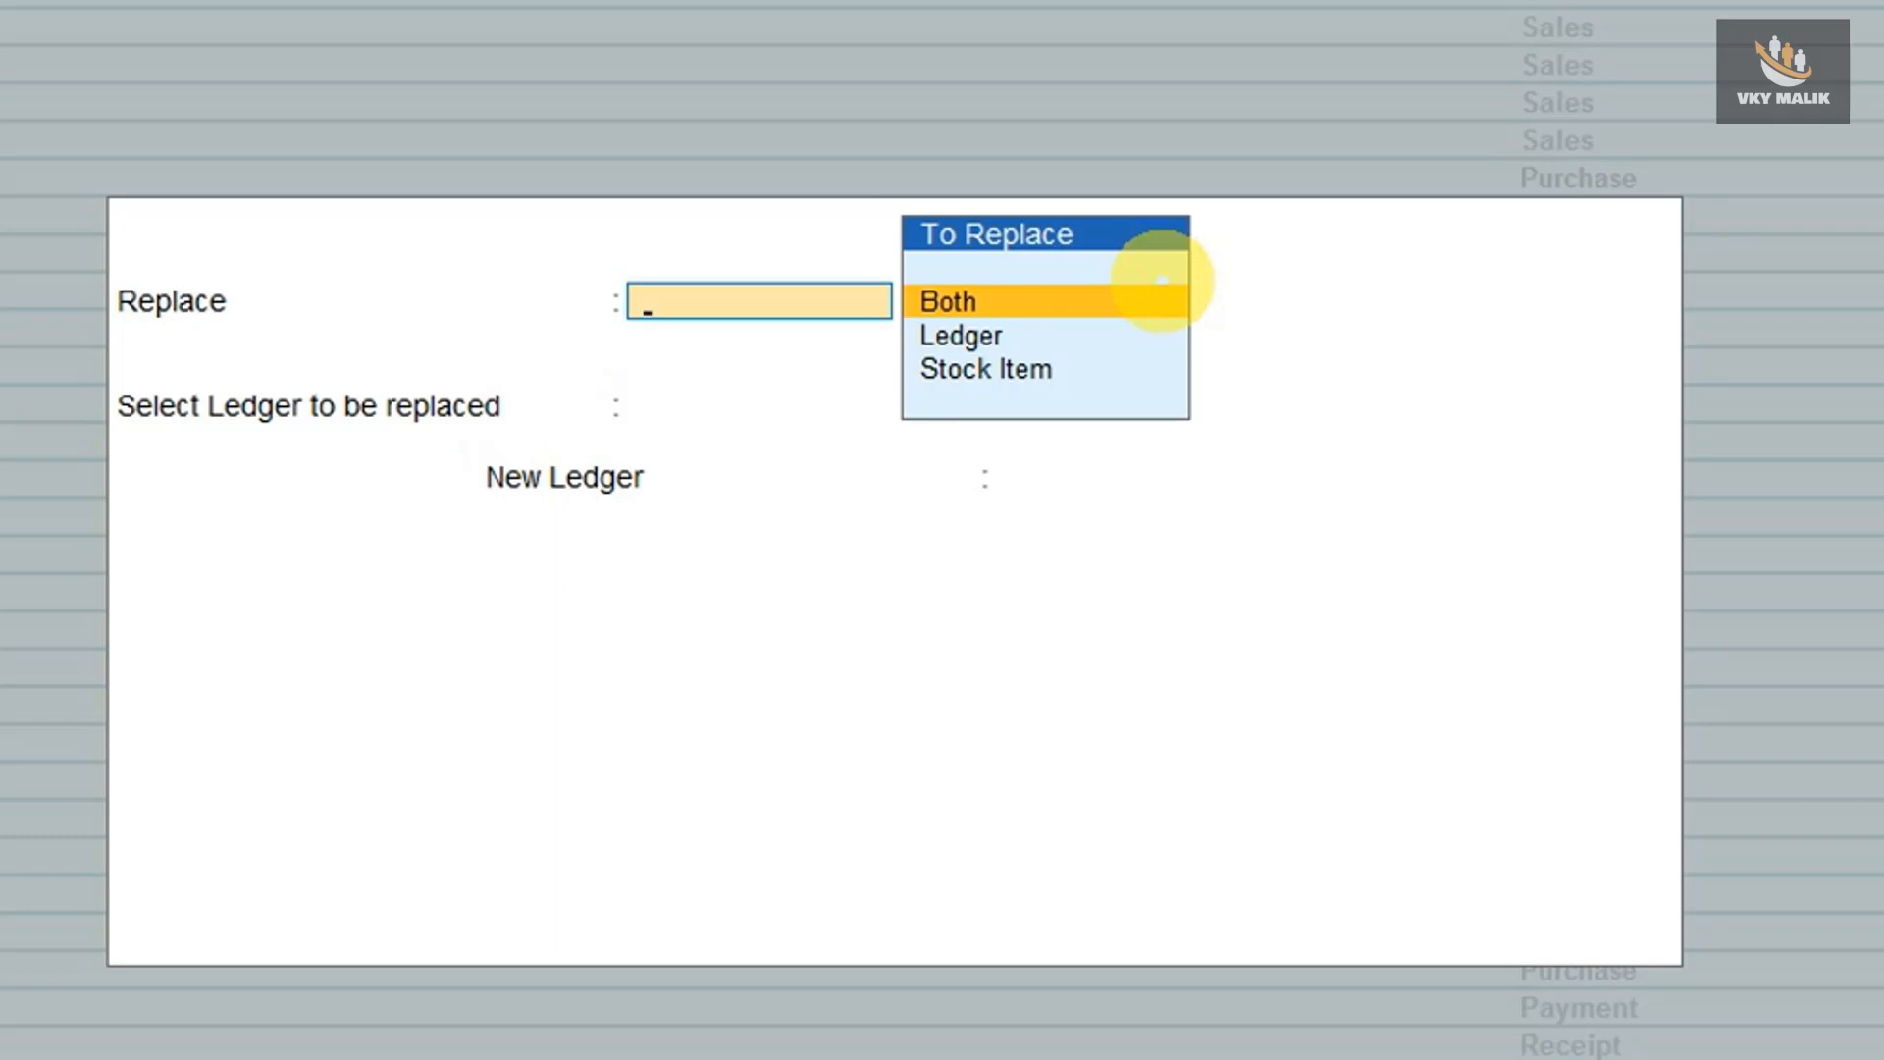
key(Down)
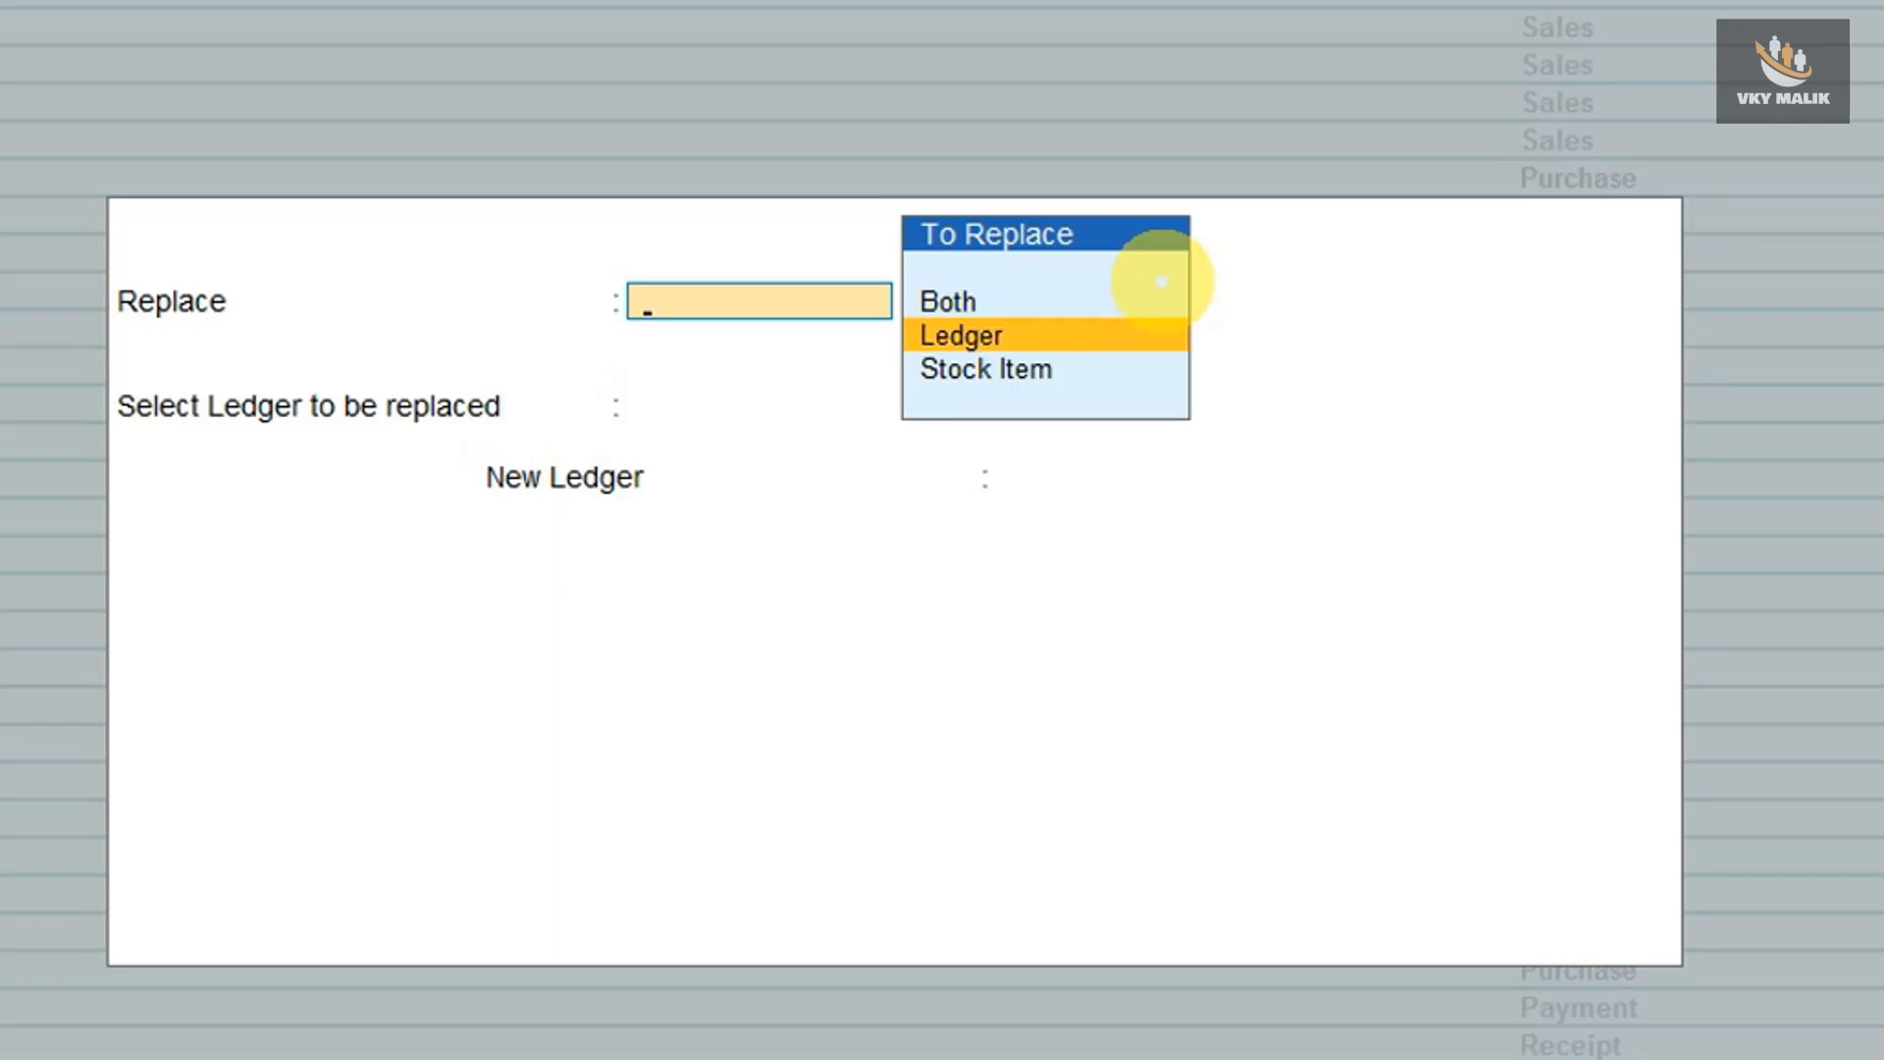
key(Return)
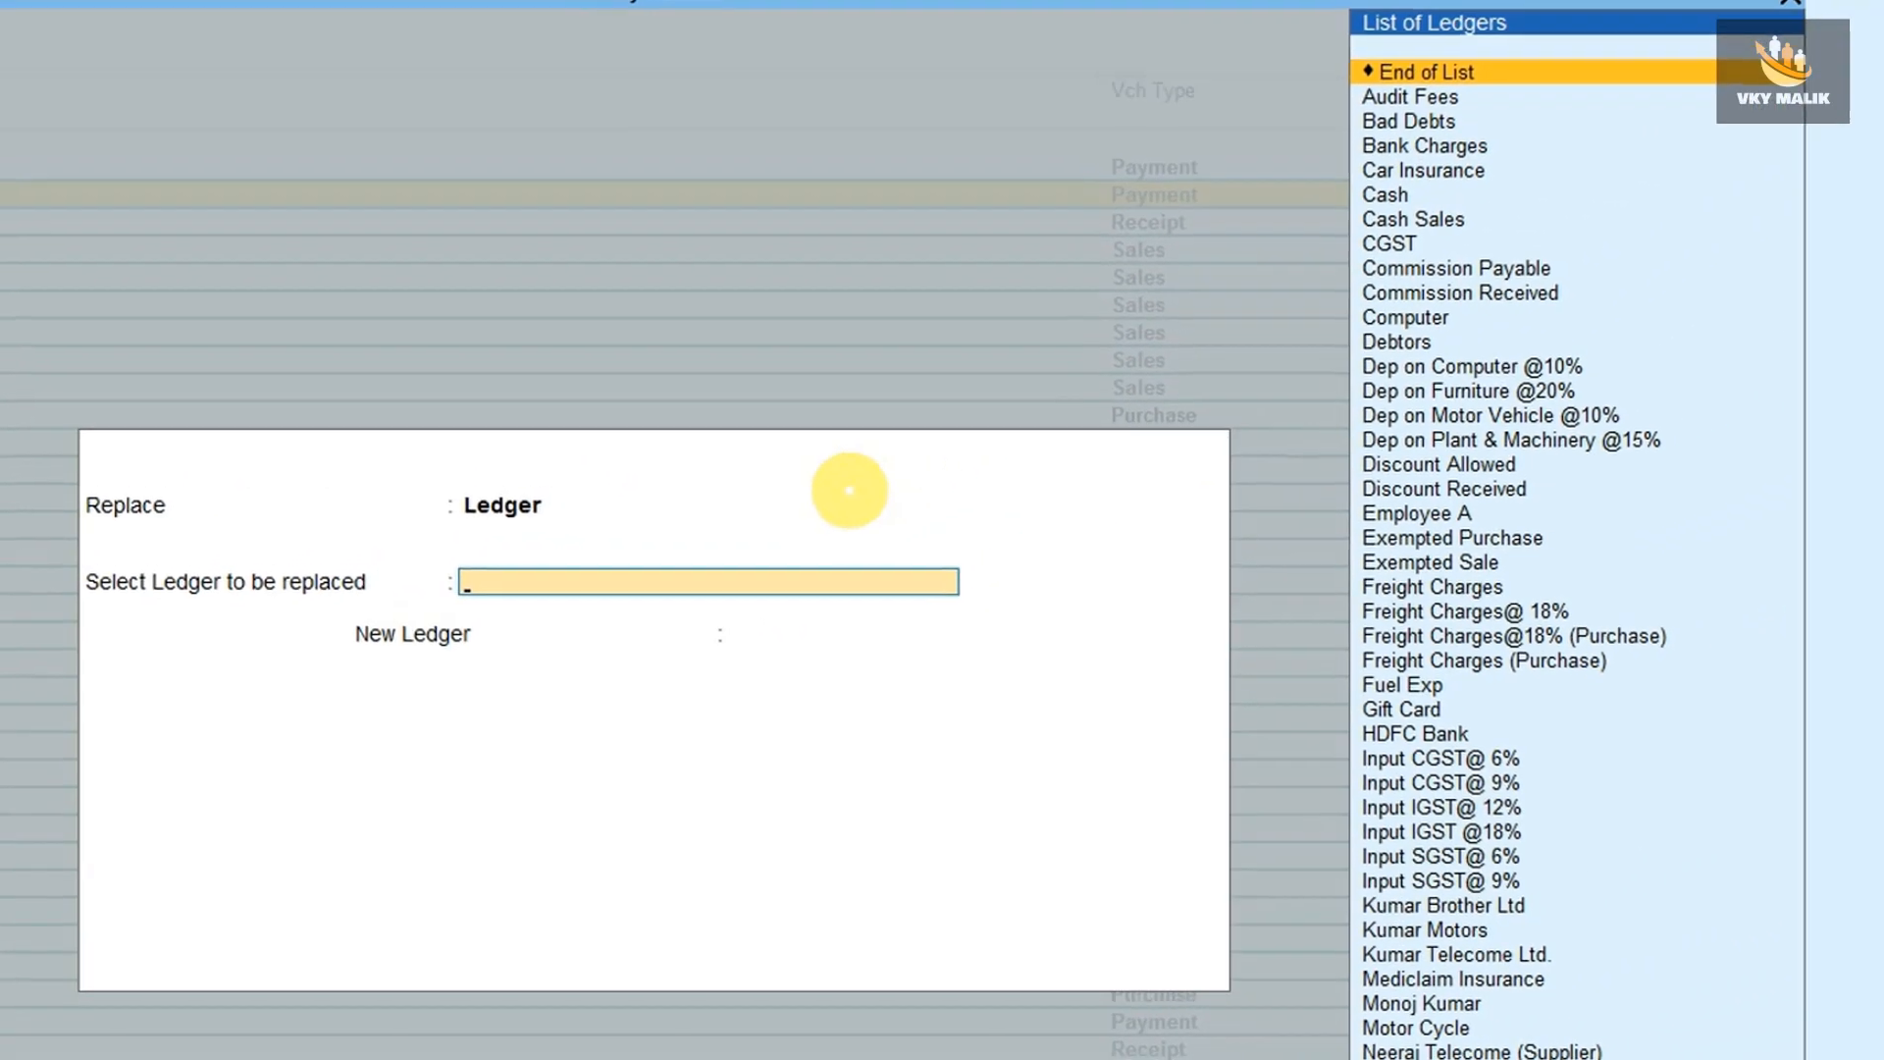
Replace the Office Furniture ledger with Motor Cycle and confirm the voucher alteration.
text(O)
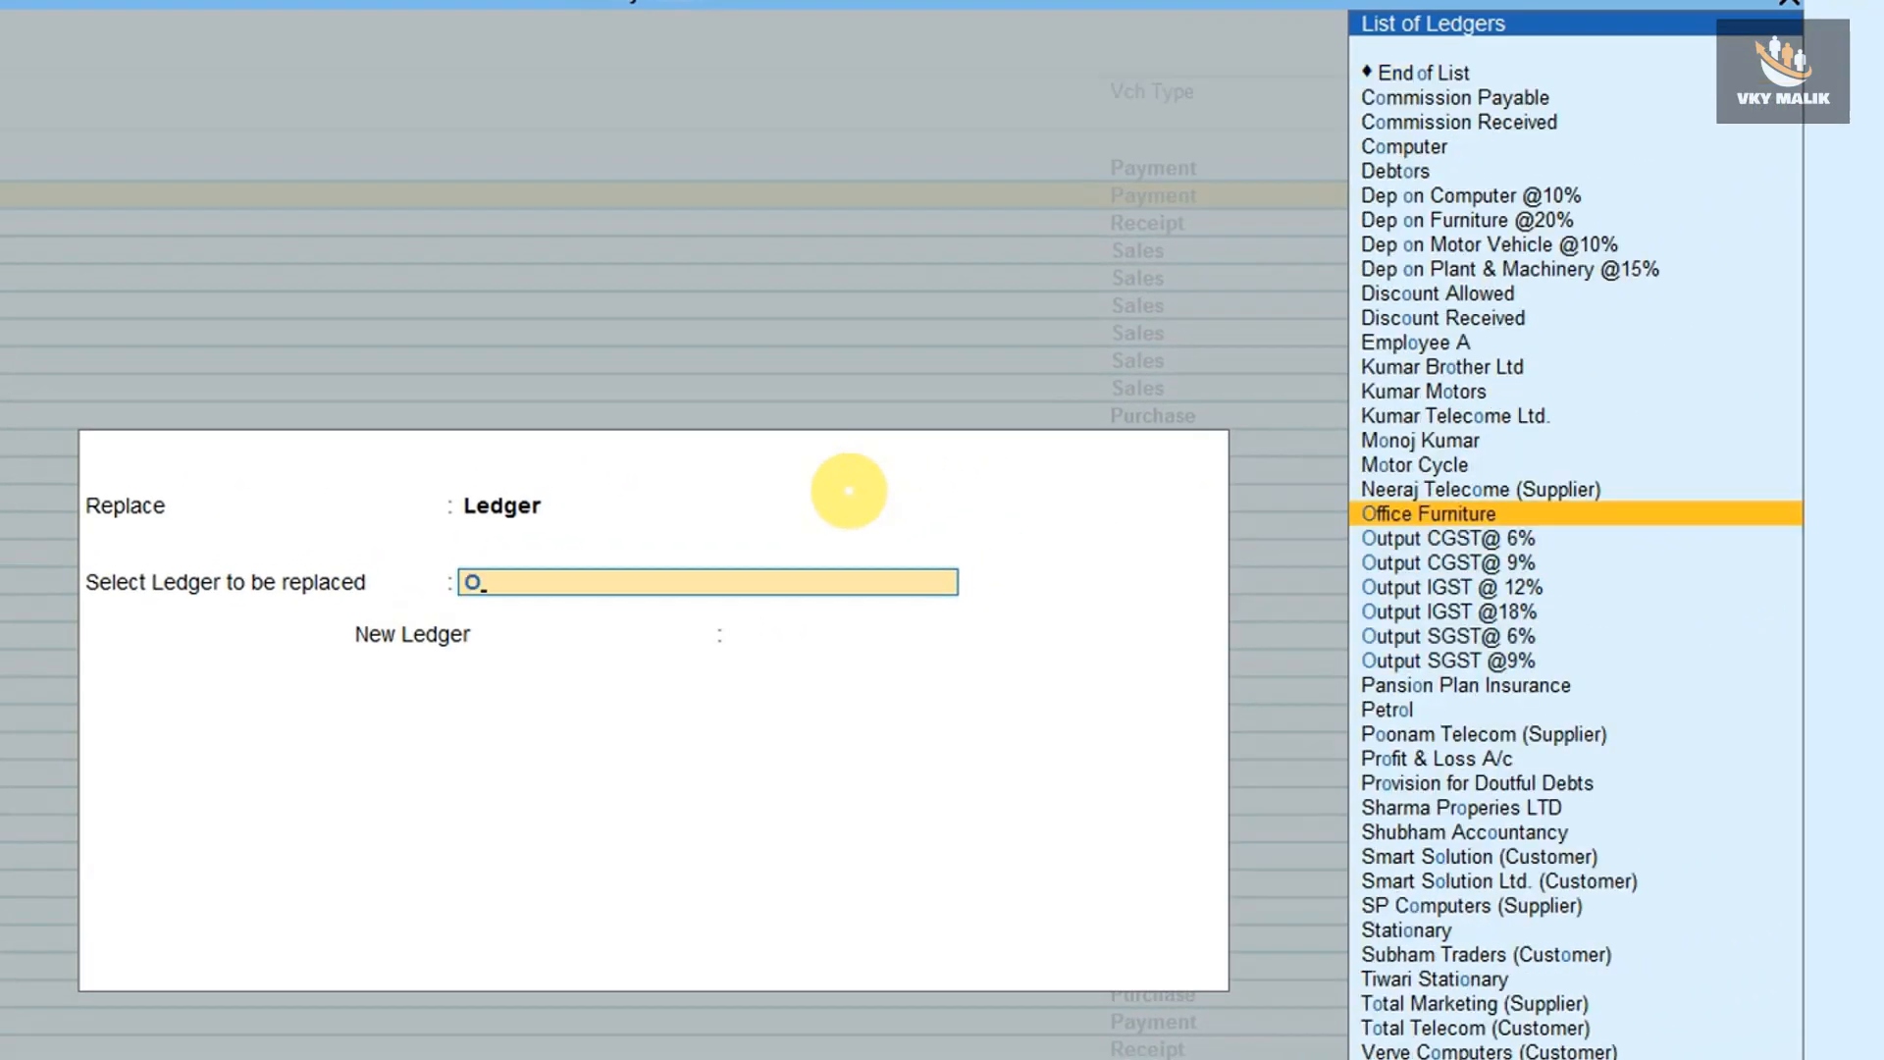
key(Return)
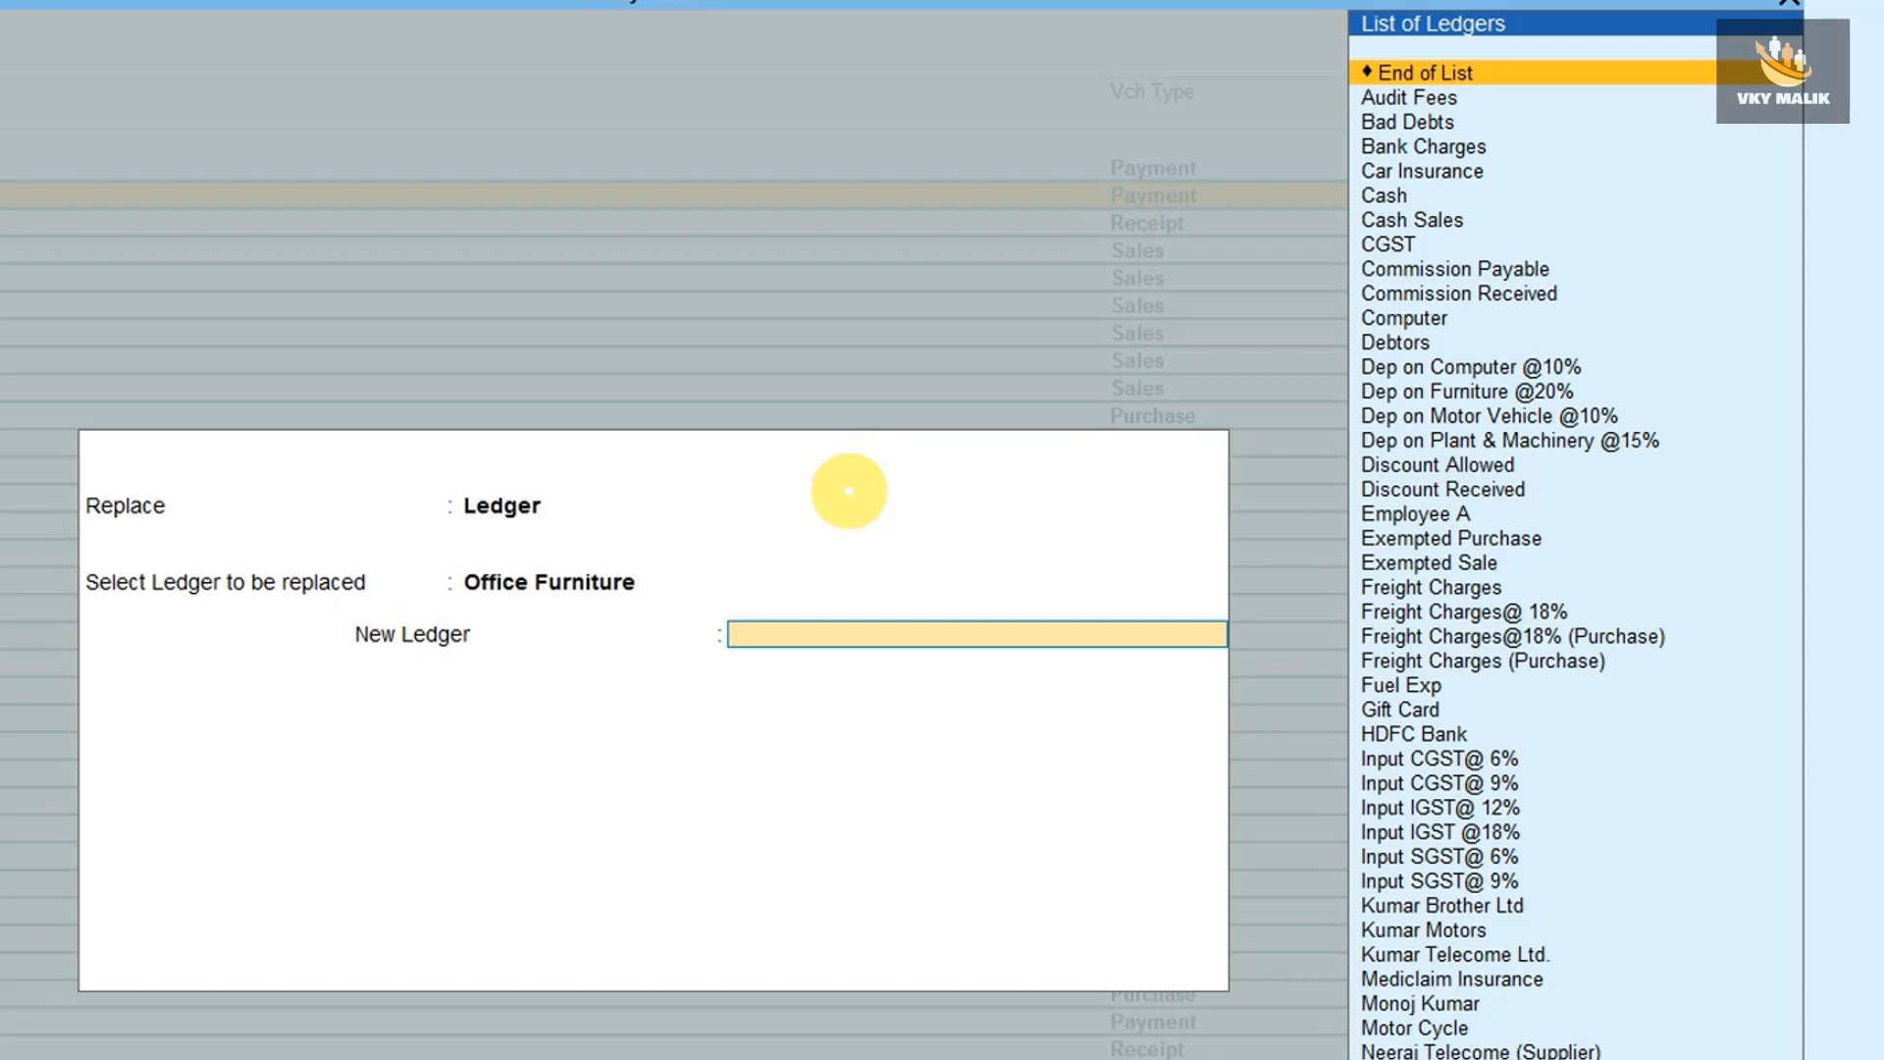
text(Mo)
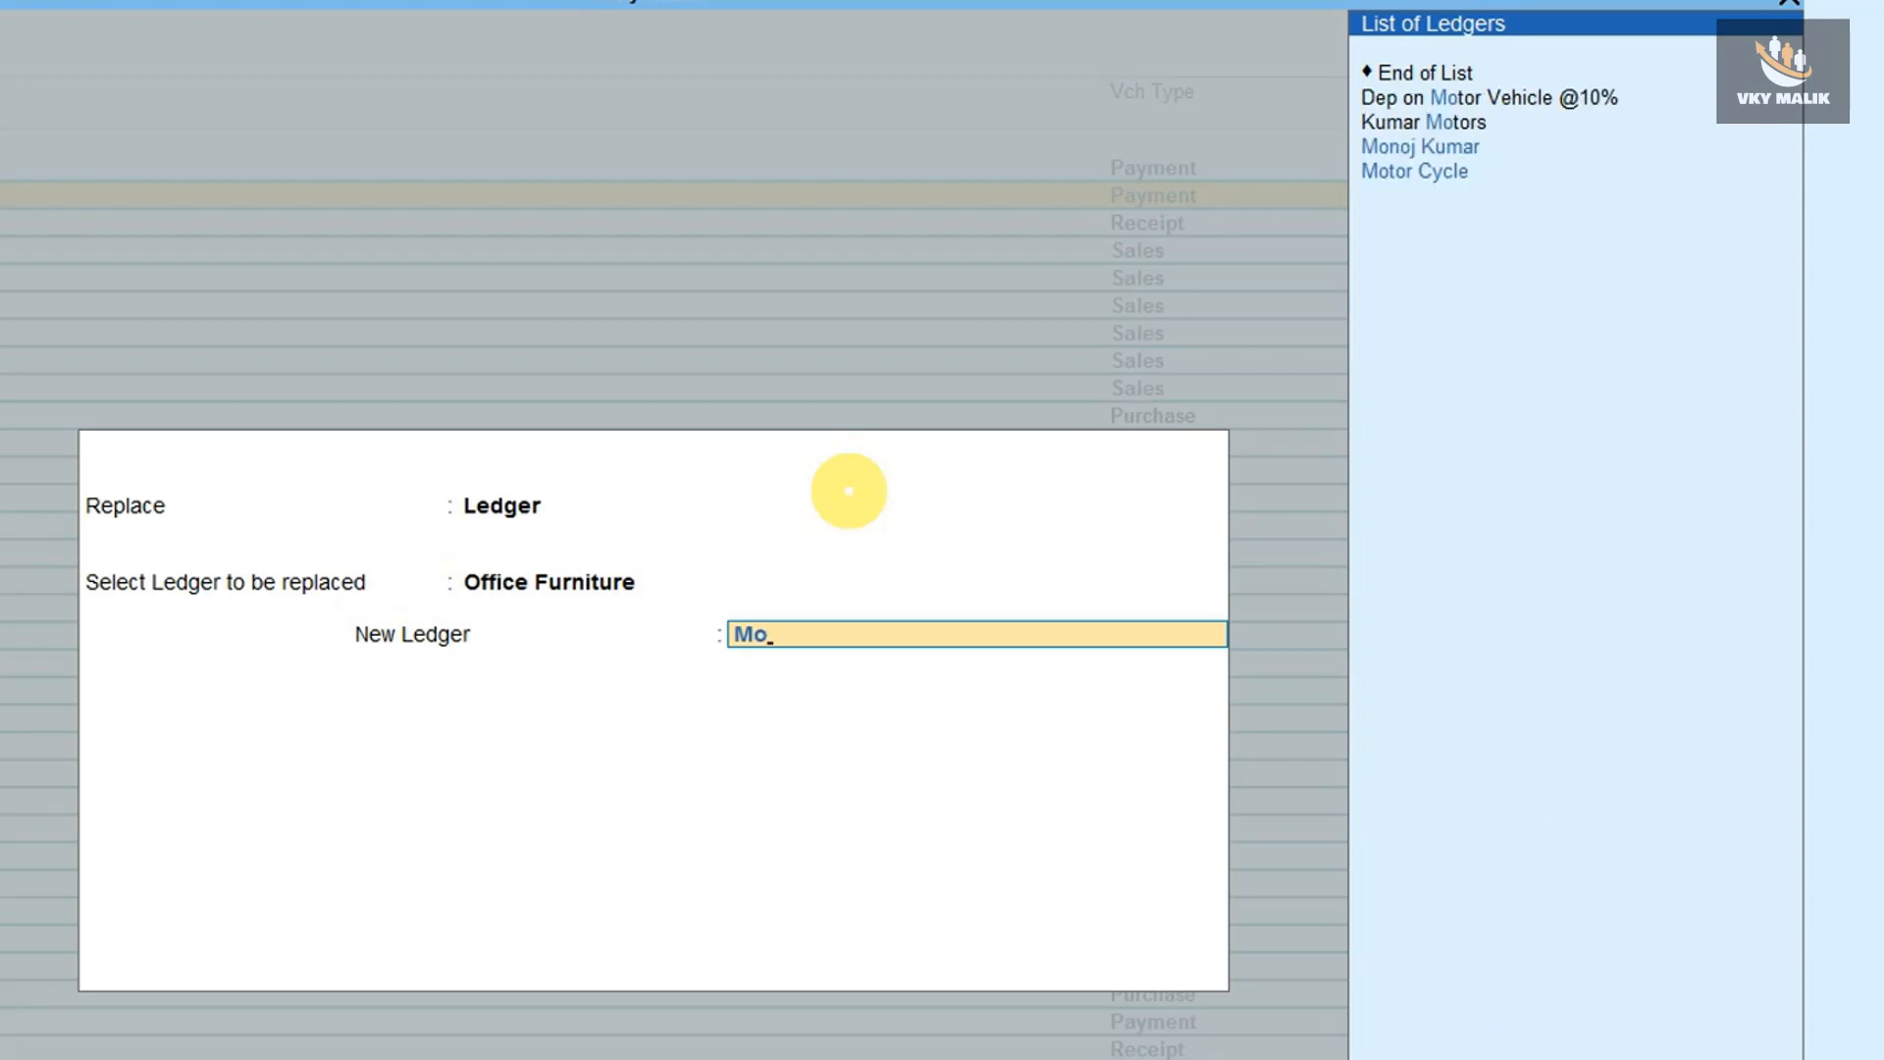
key(Down)
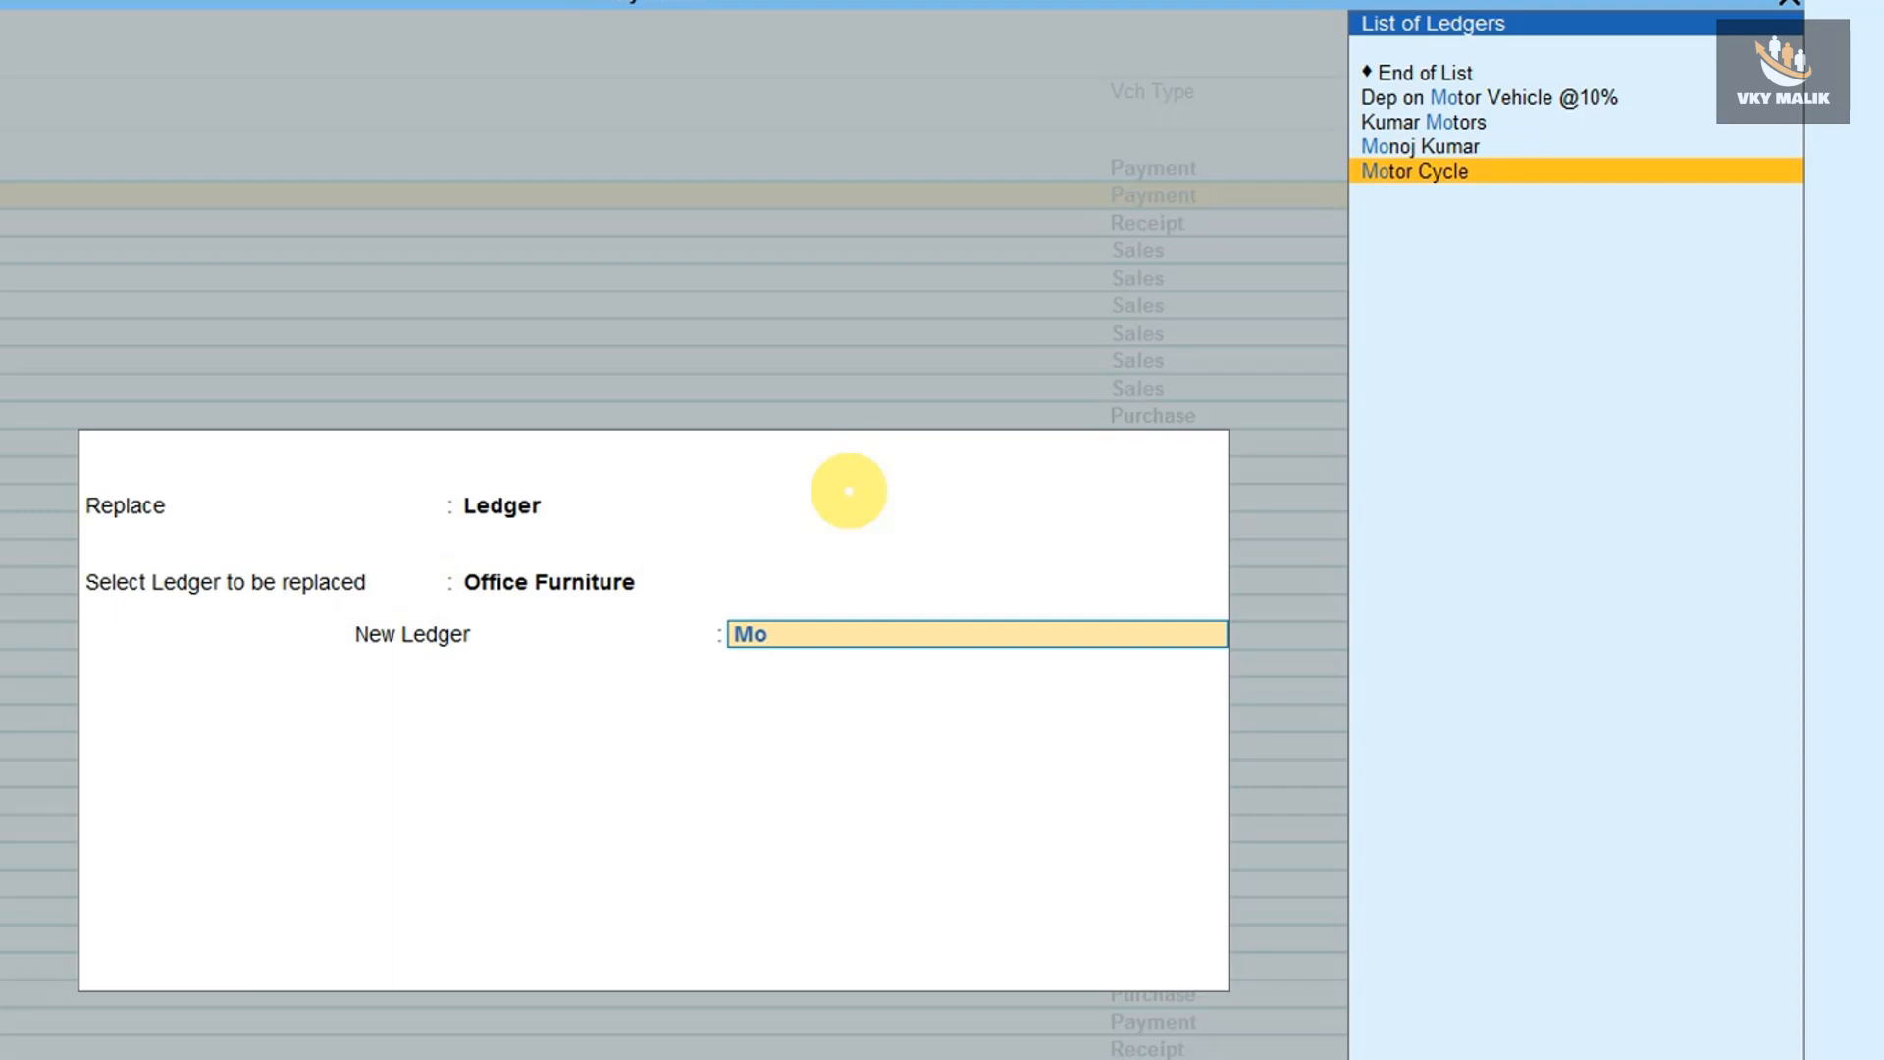
key(Return)
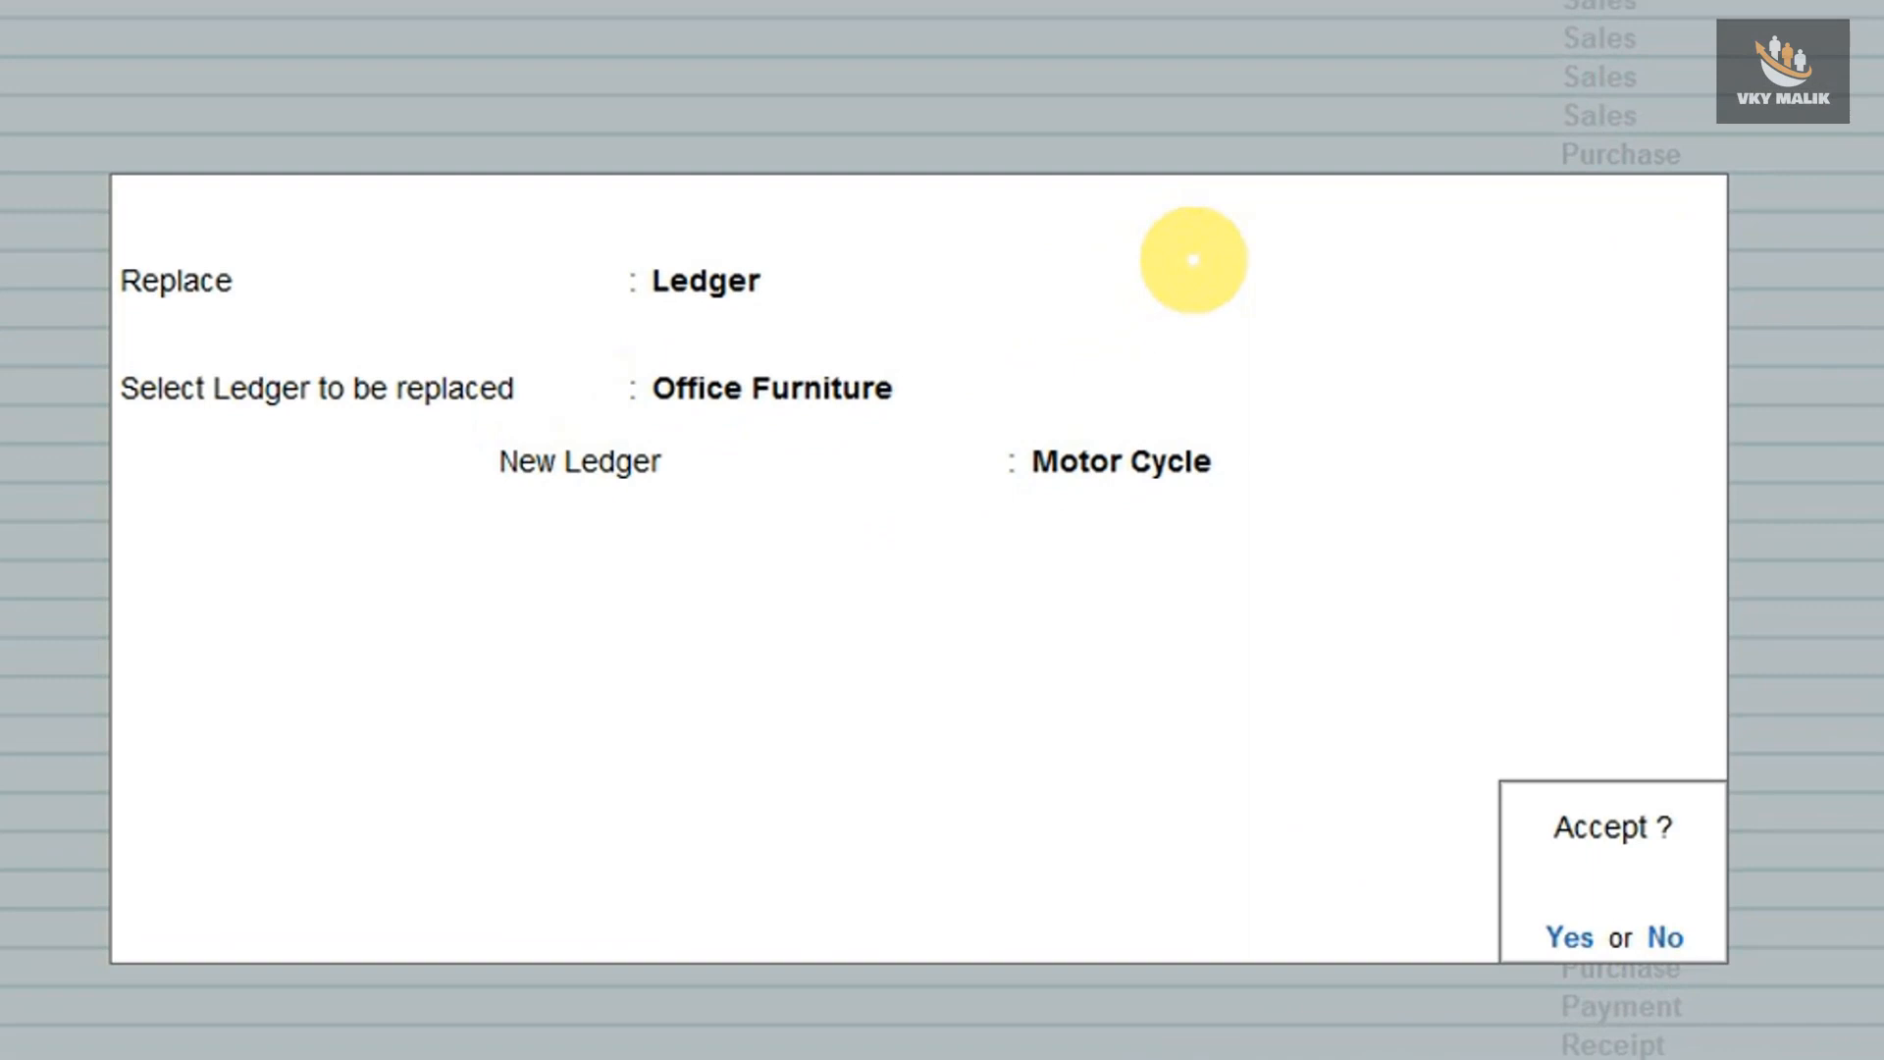
key(Return)
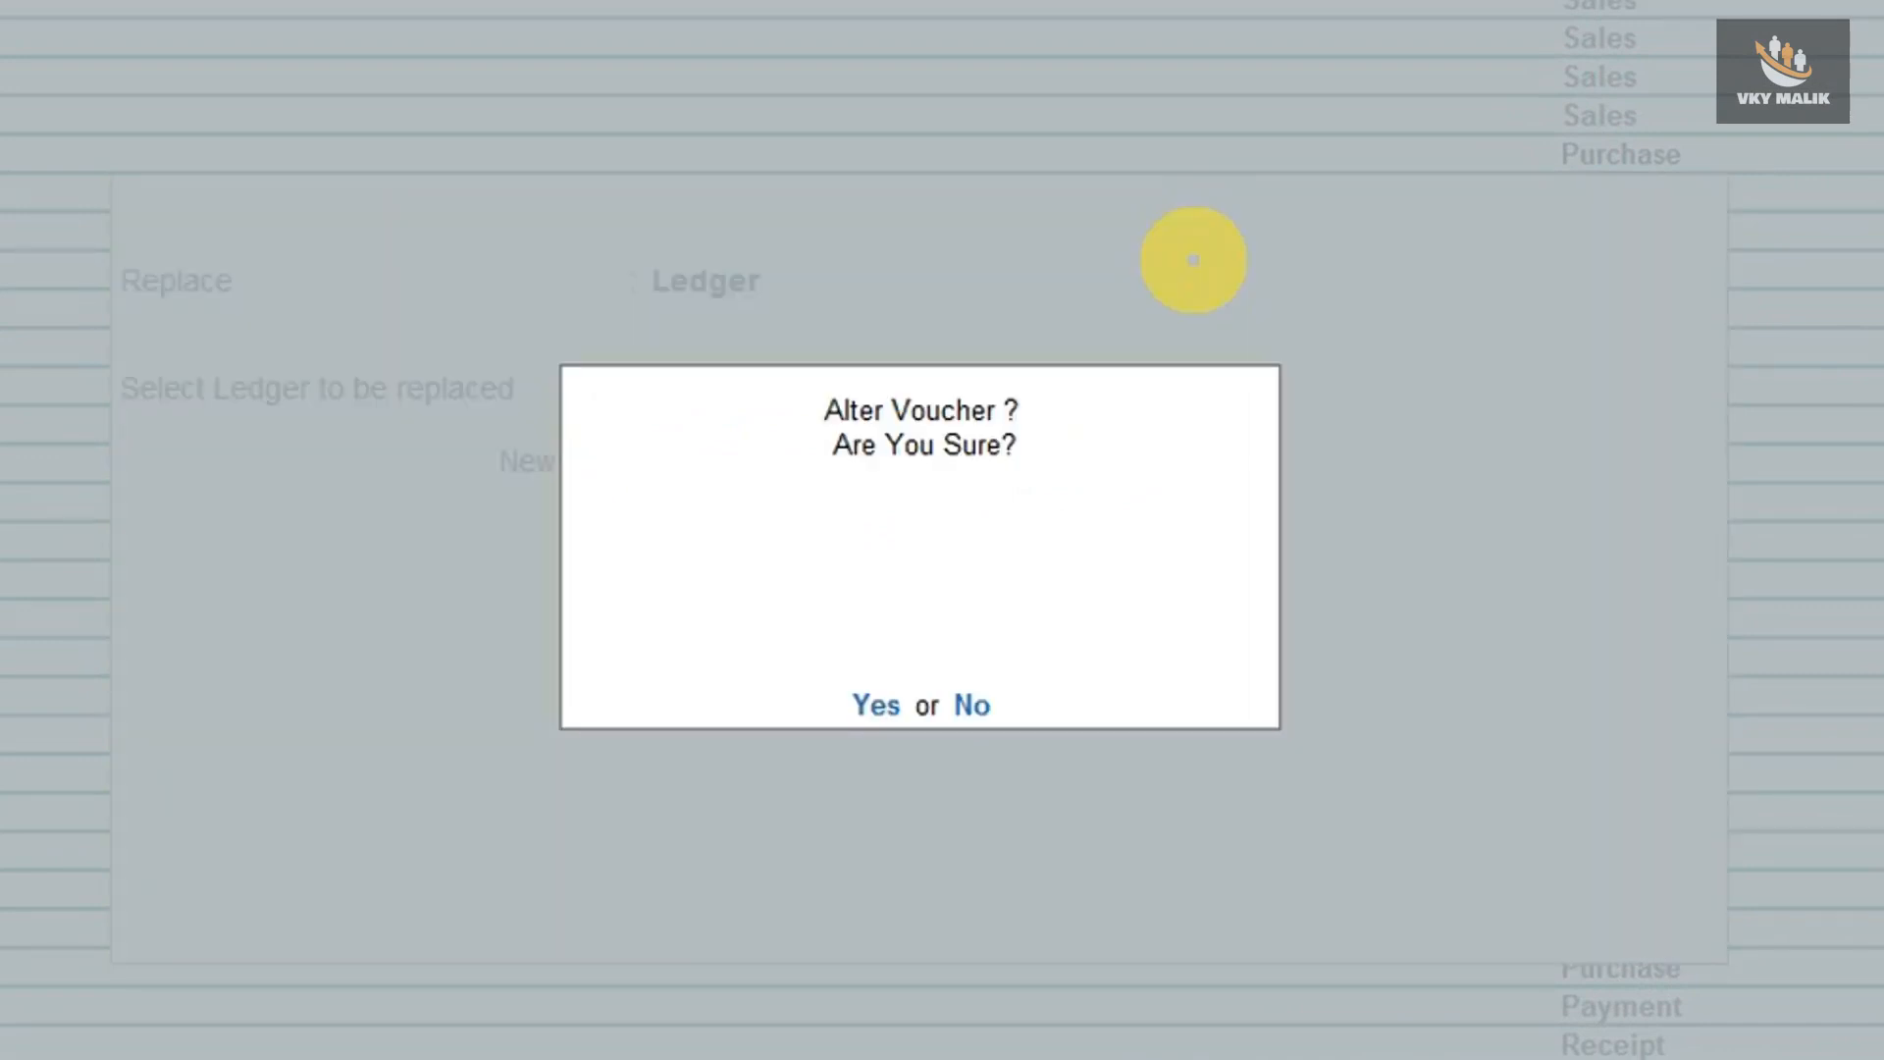
key(Return)
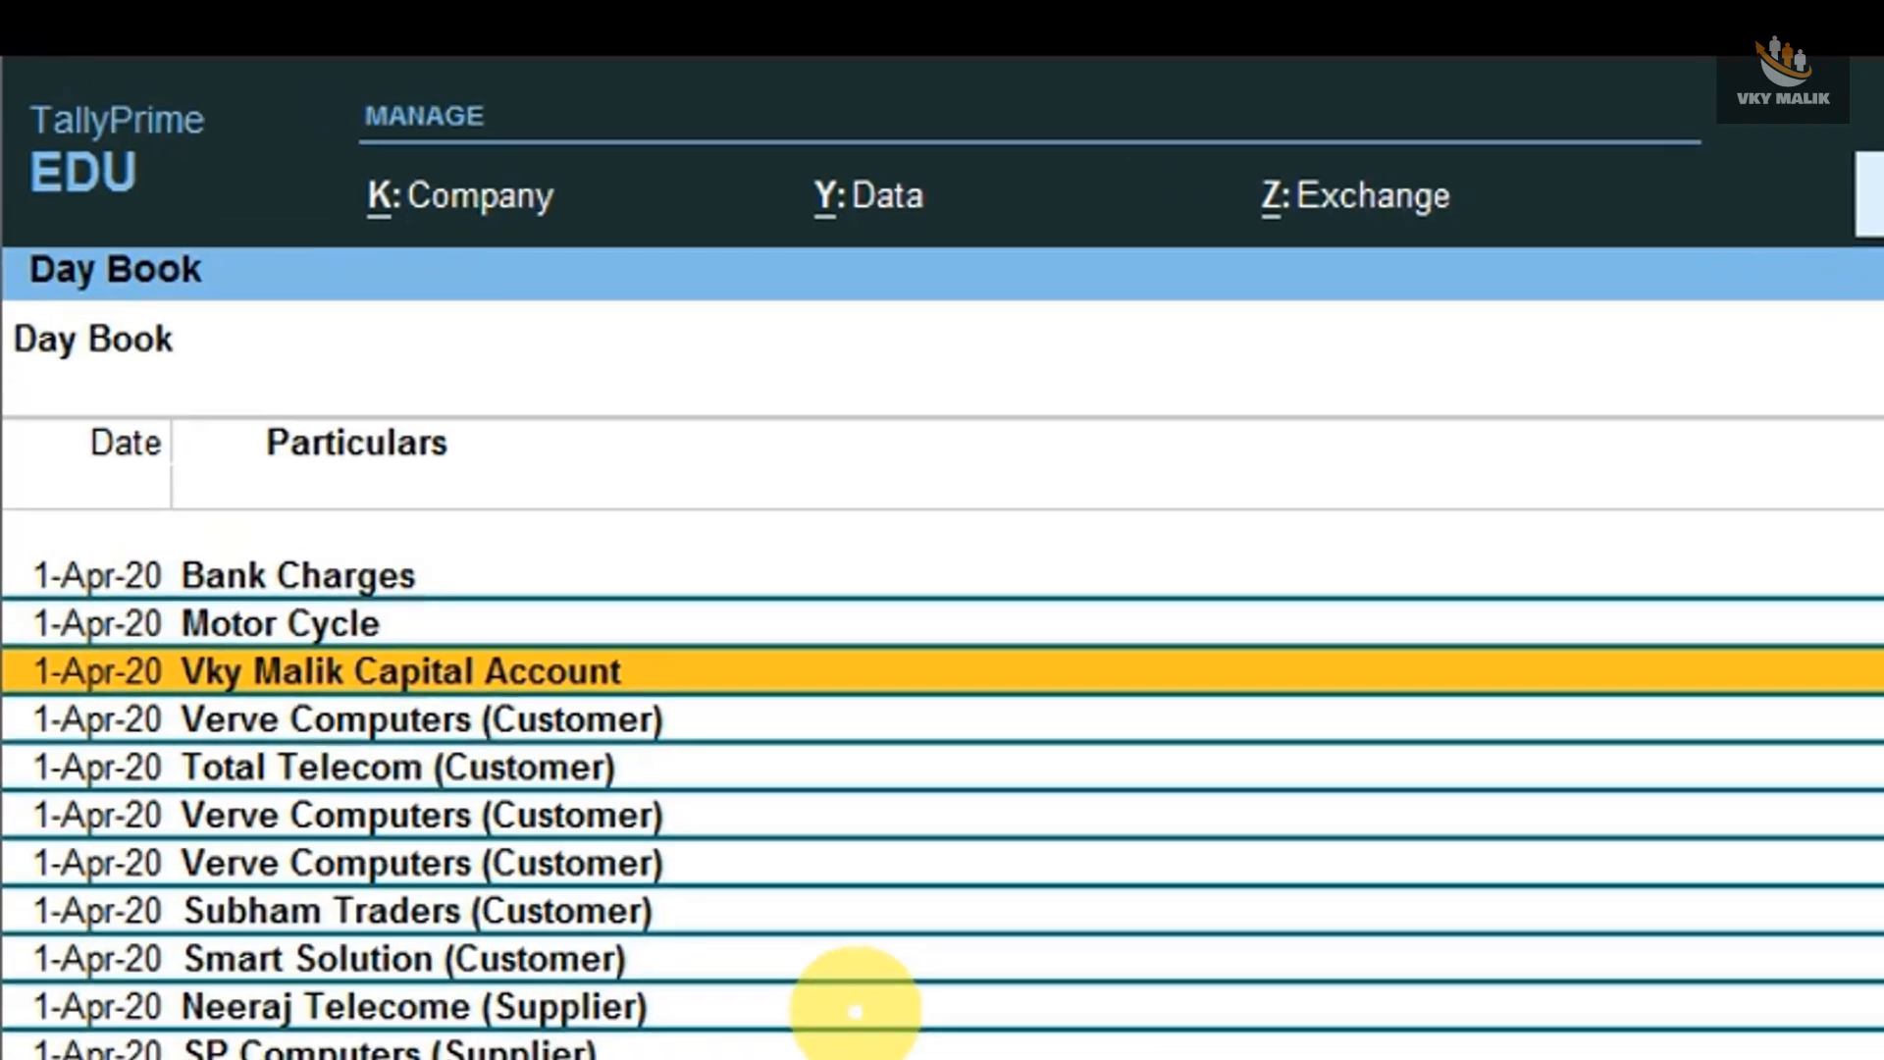
Check the Motor Cycle payment voucher's ledger entries and return to the Gateway of Tally.
key(Up)
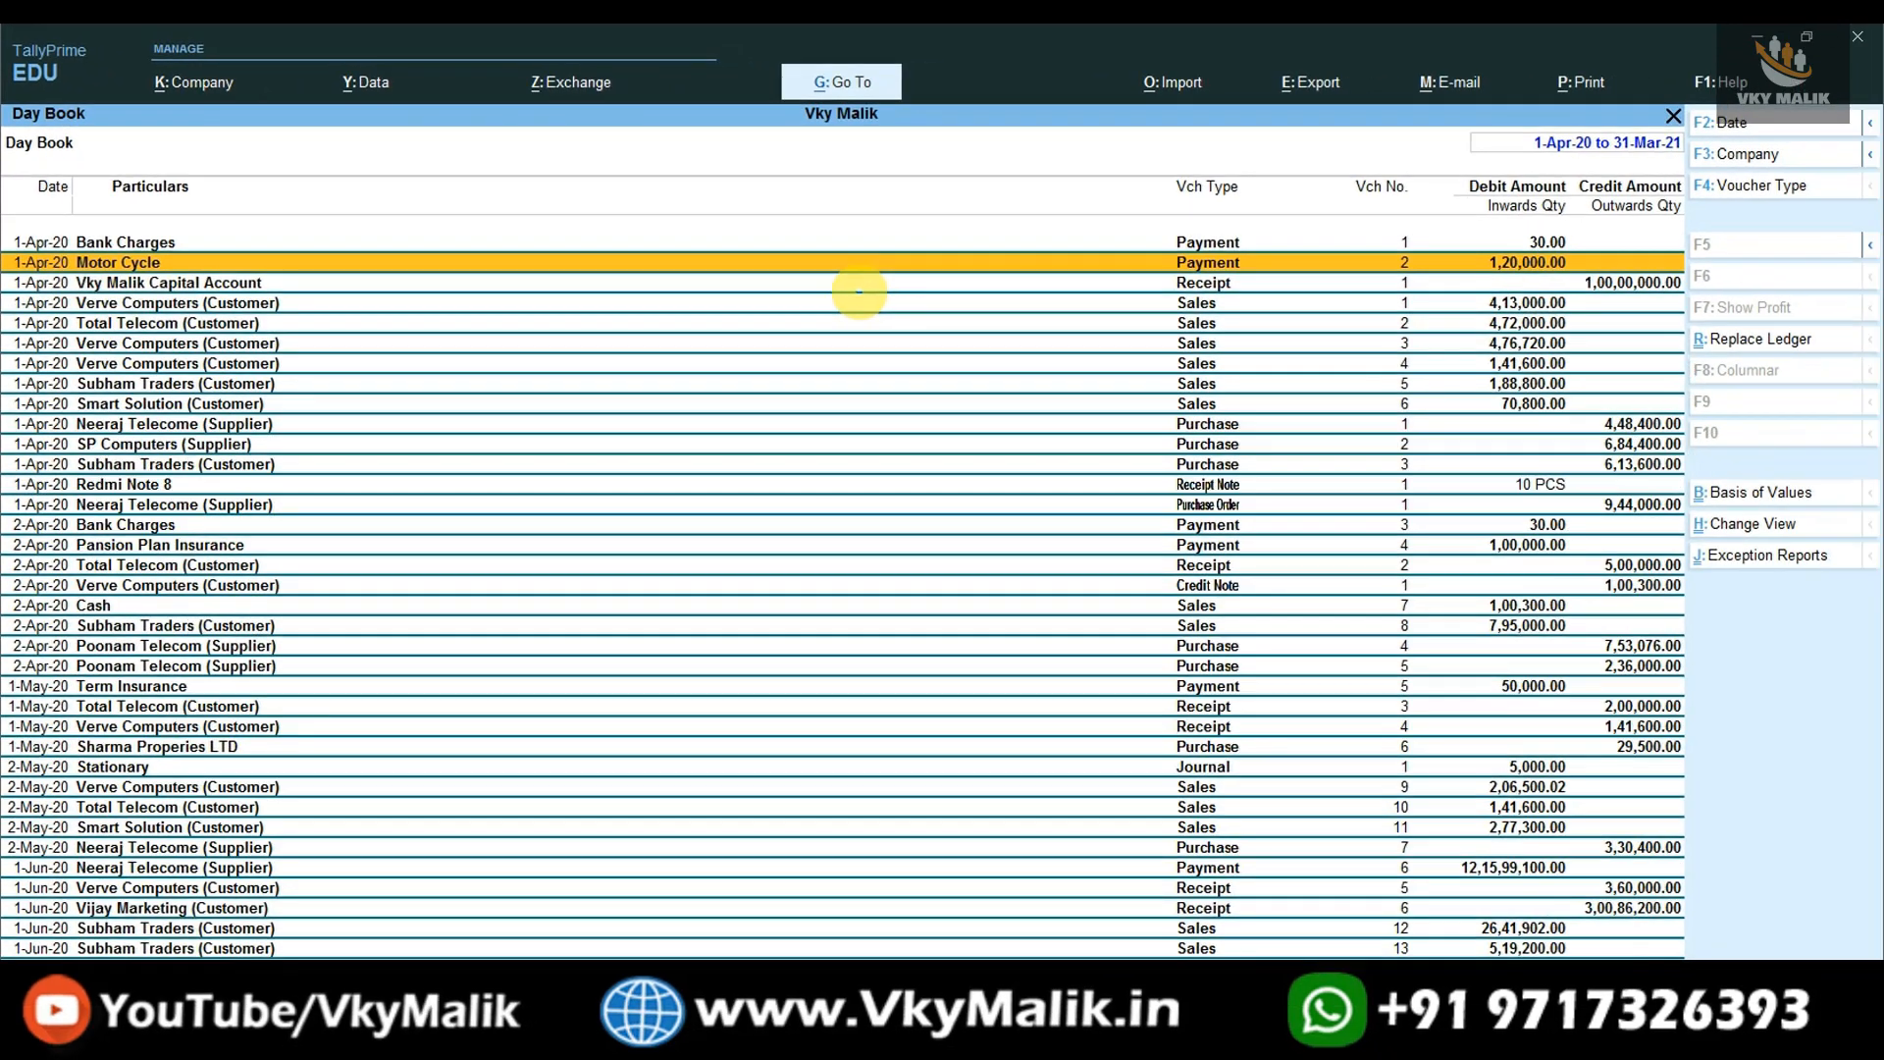
key(Return)
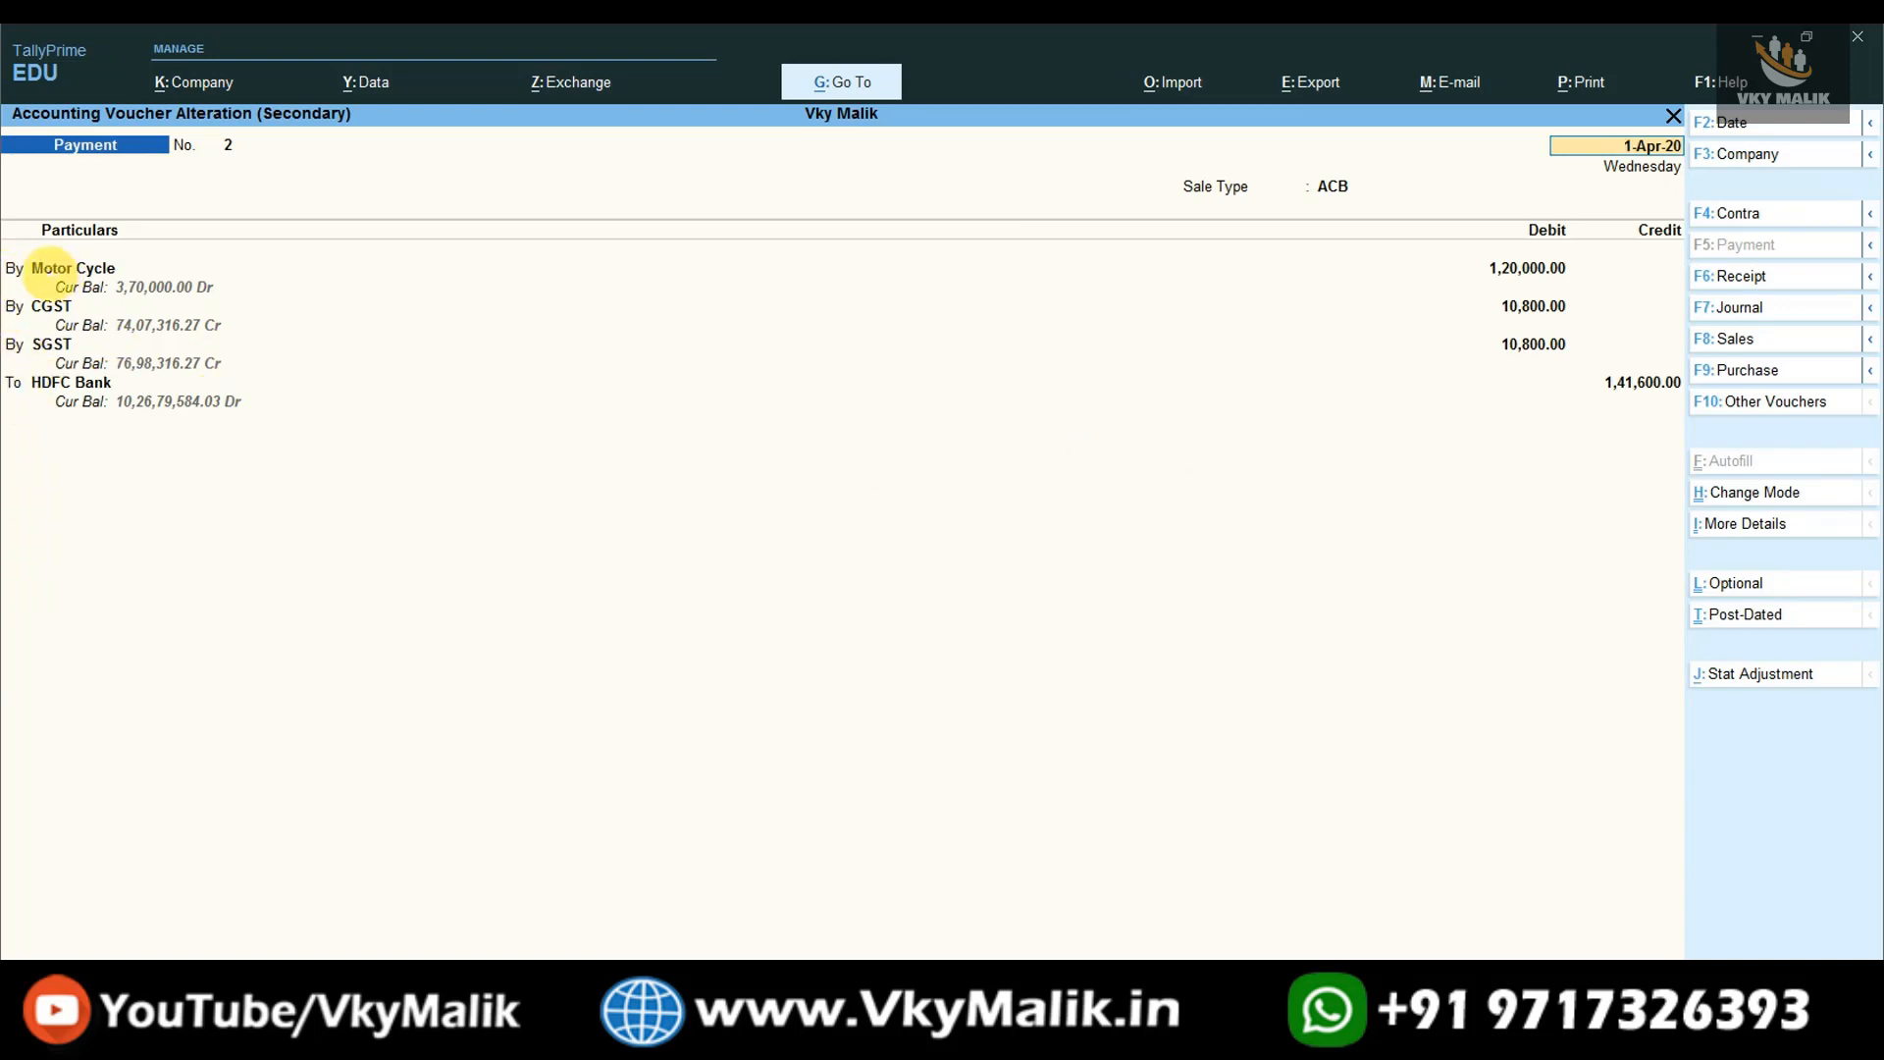
key(Escape)
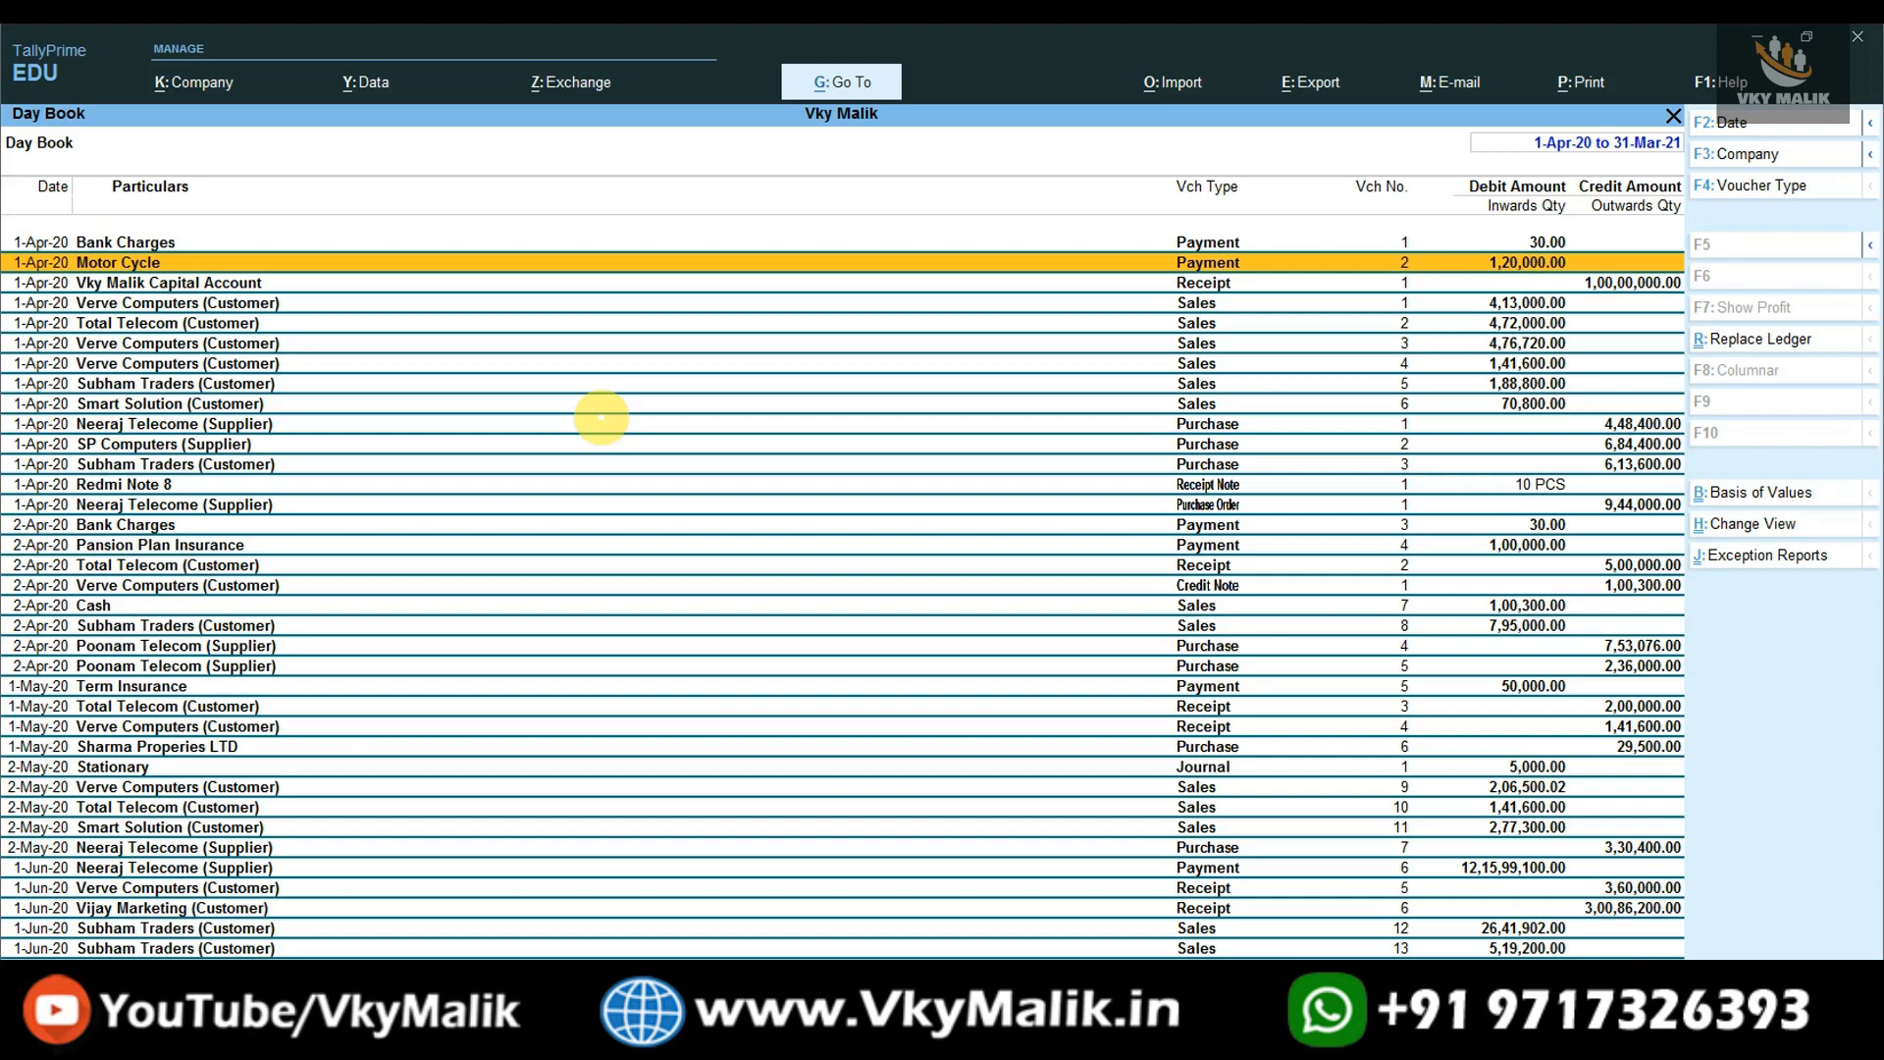
key(Escape)
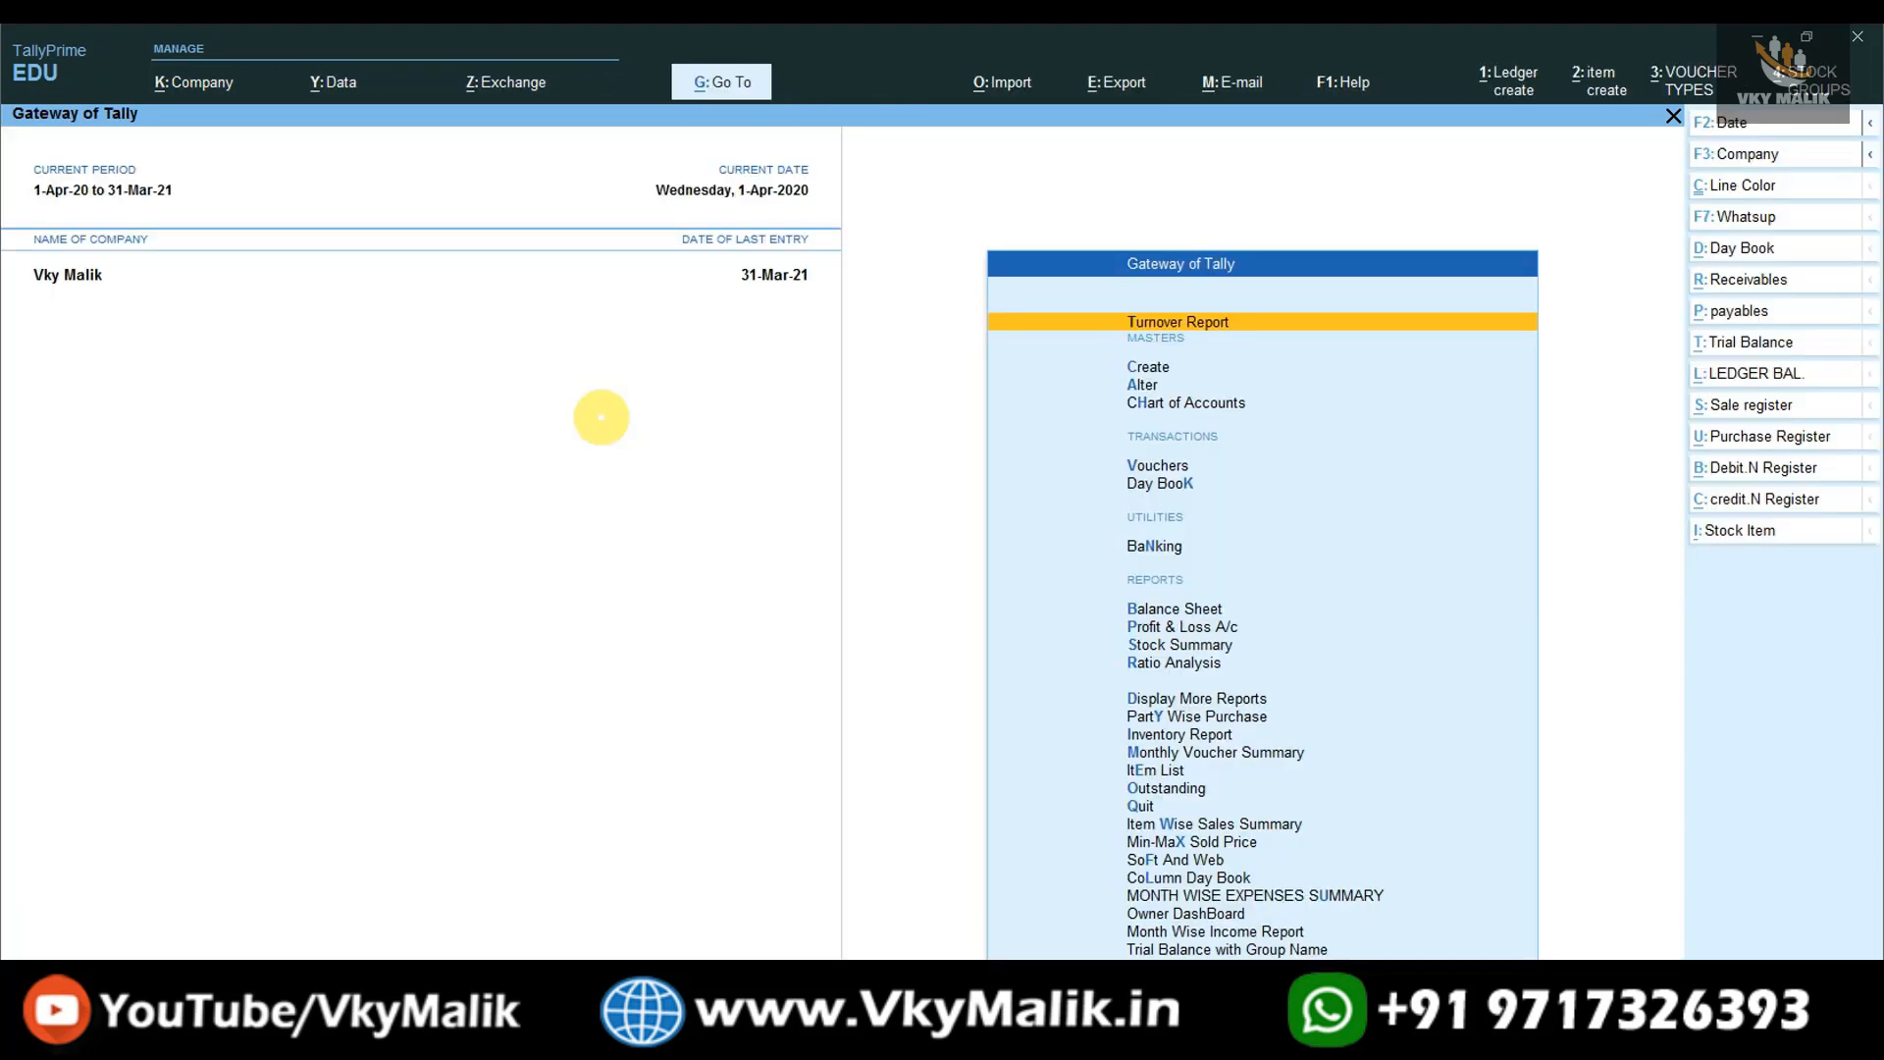
Open the Ledger Vouchers report for Smart Solution (Customer).
key(alt+g)
text(Ledger)
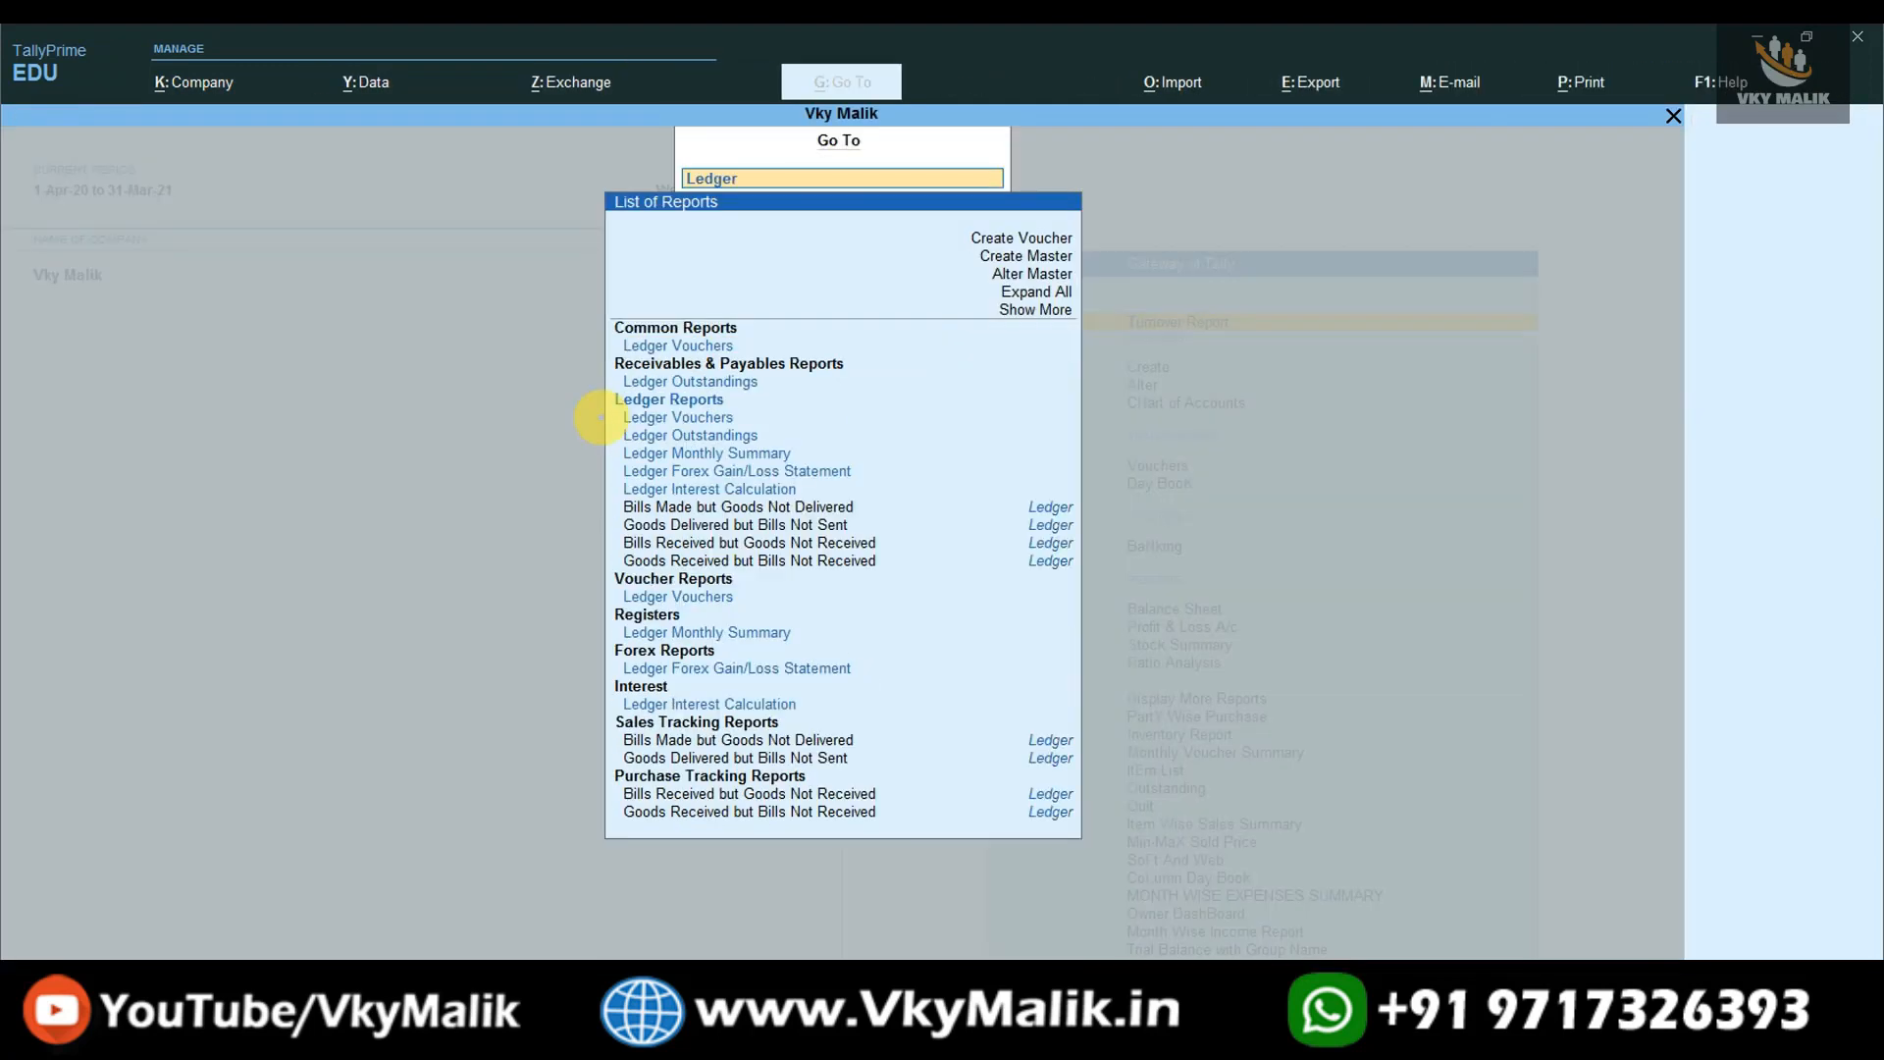
key(Down)
key(Return)
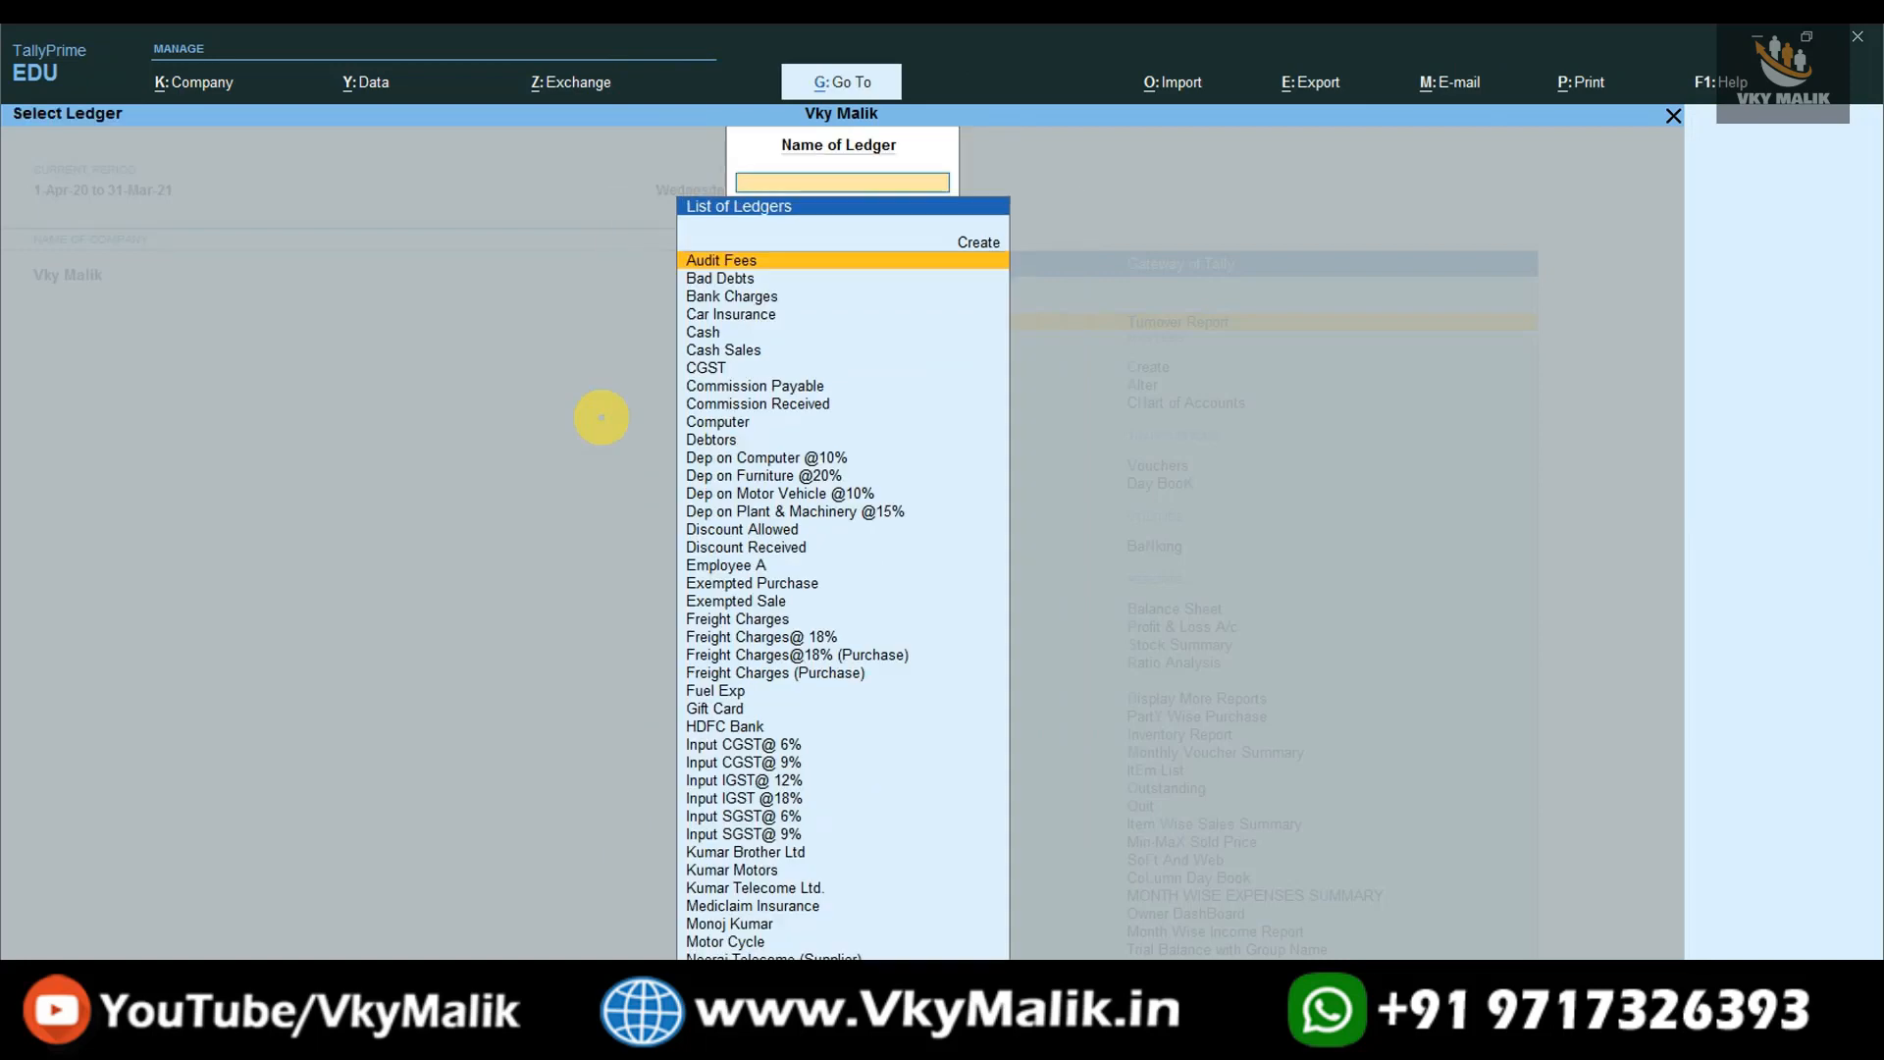
text(Sma)
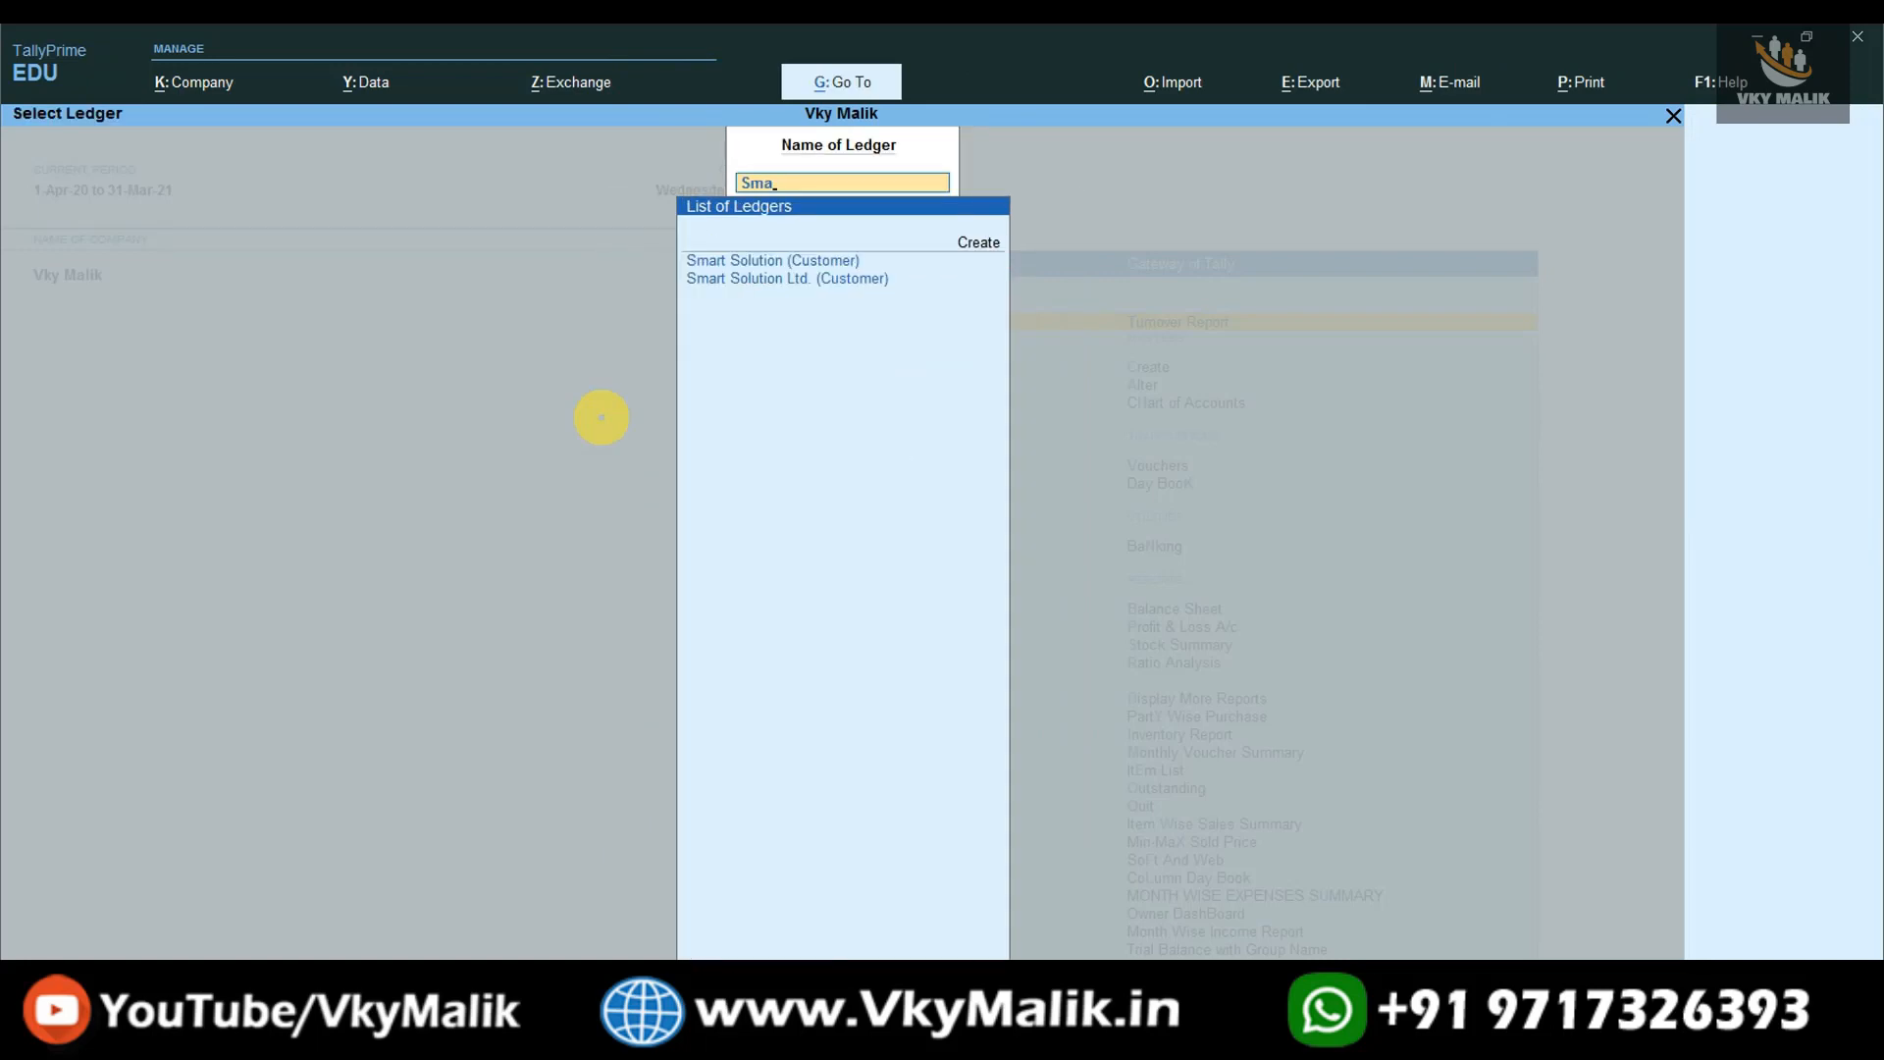
key(Return)
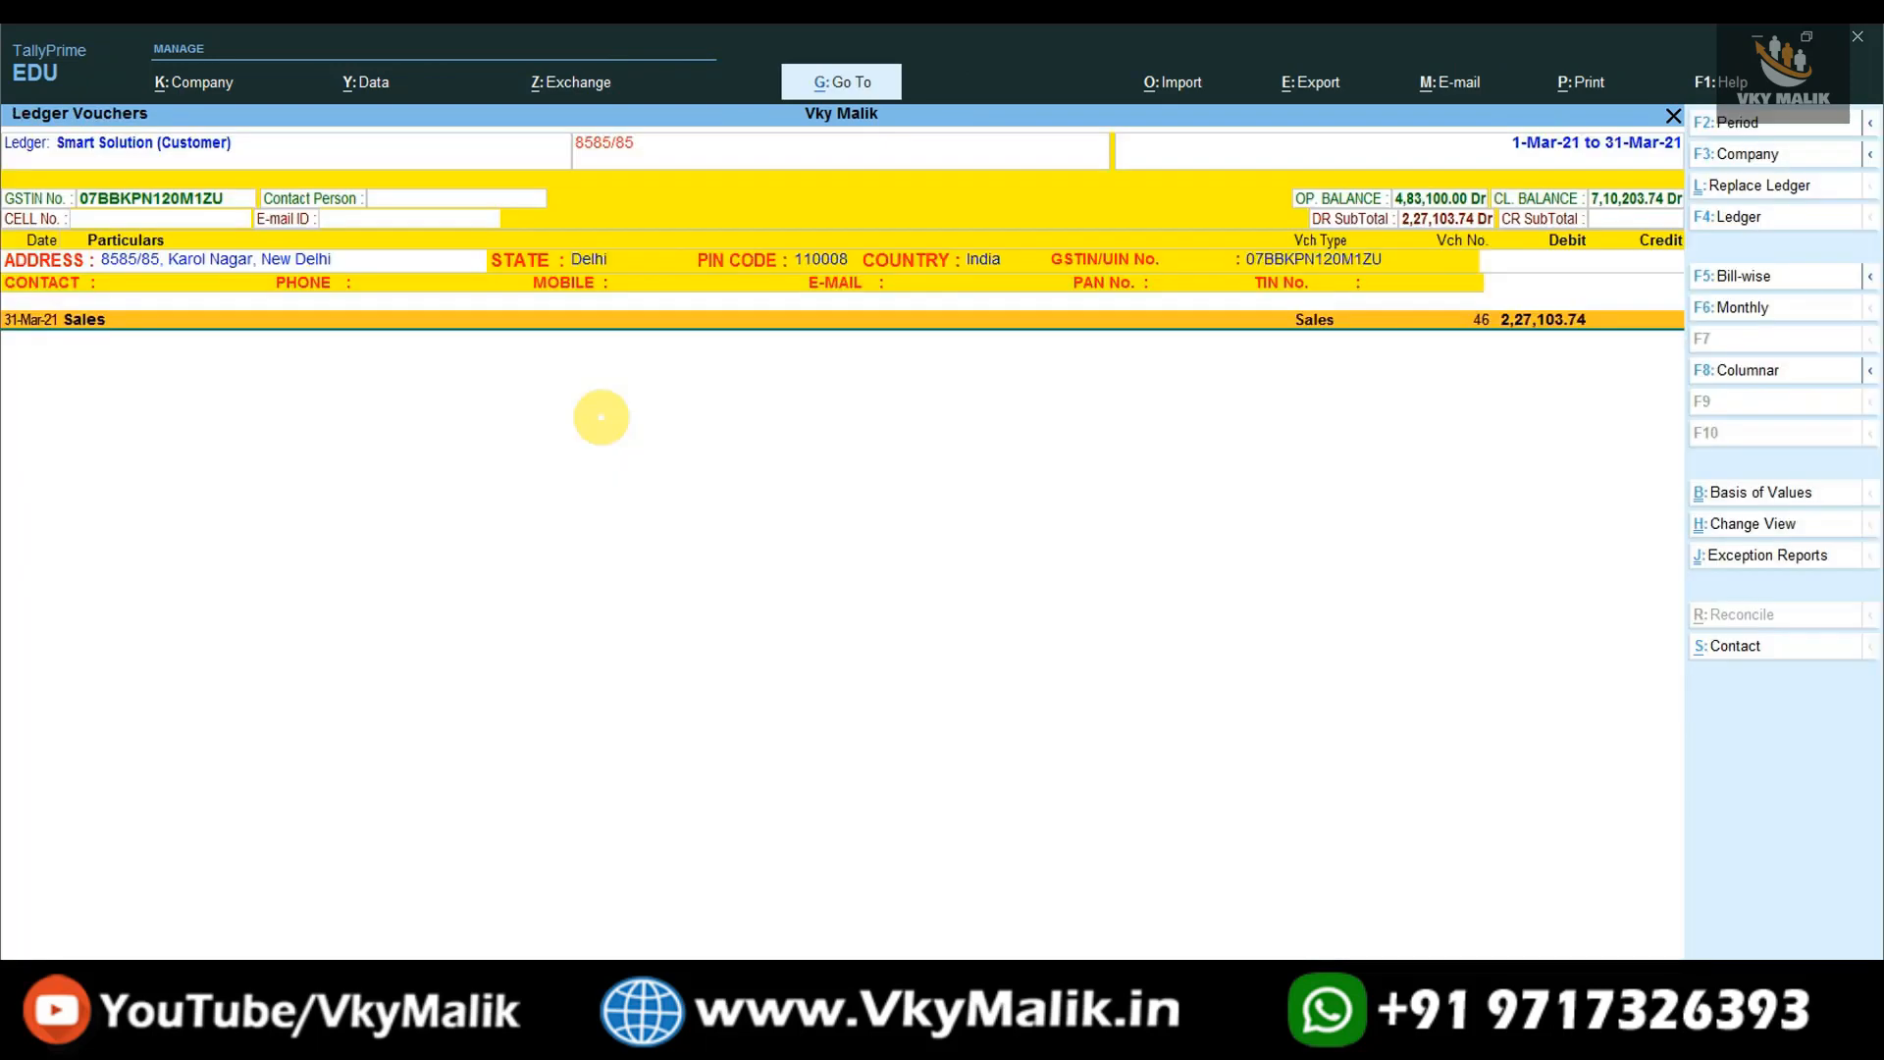
Set the Smart Solution (Customer) ledger report period to 1-Apr-20 through 31-Mar-21.
key(F2)
text(1-4-2021)
key(Return)
key(Return)
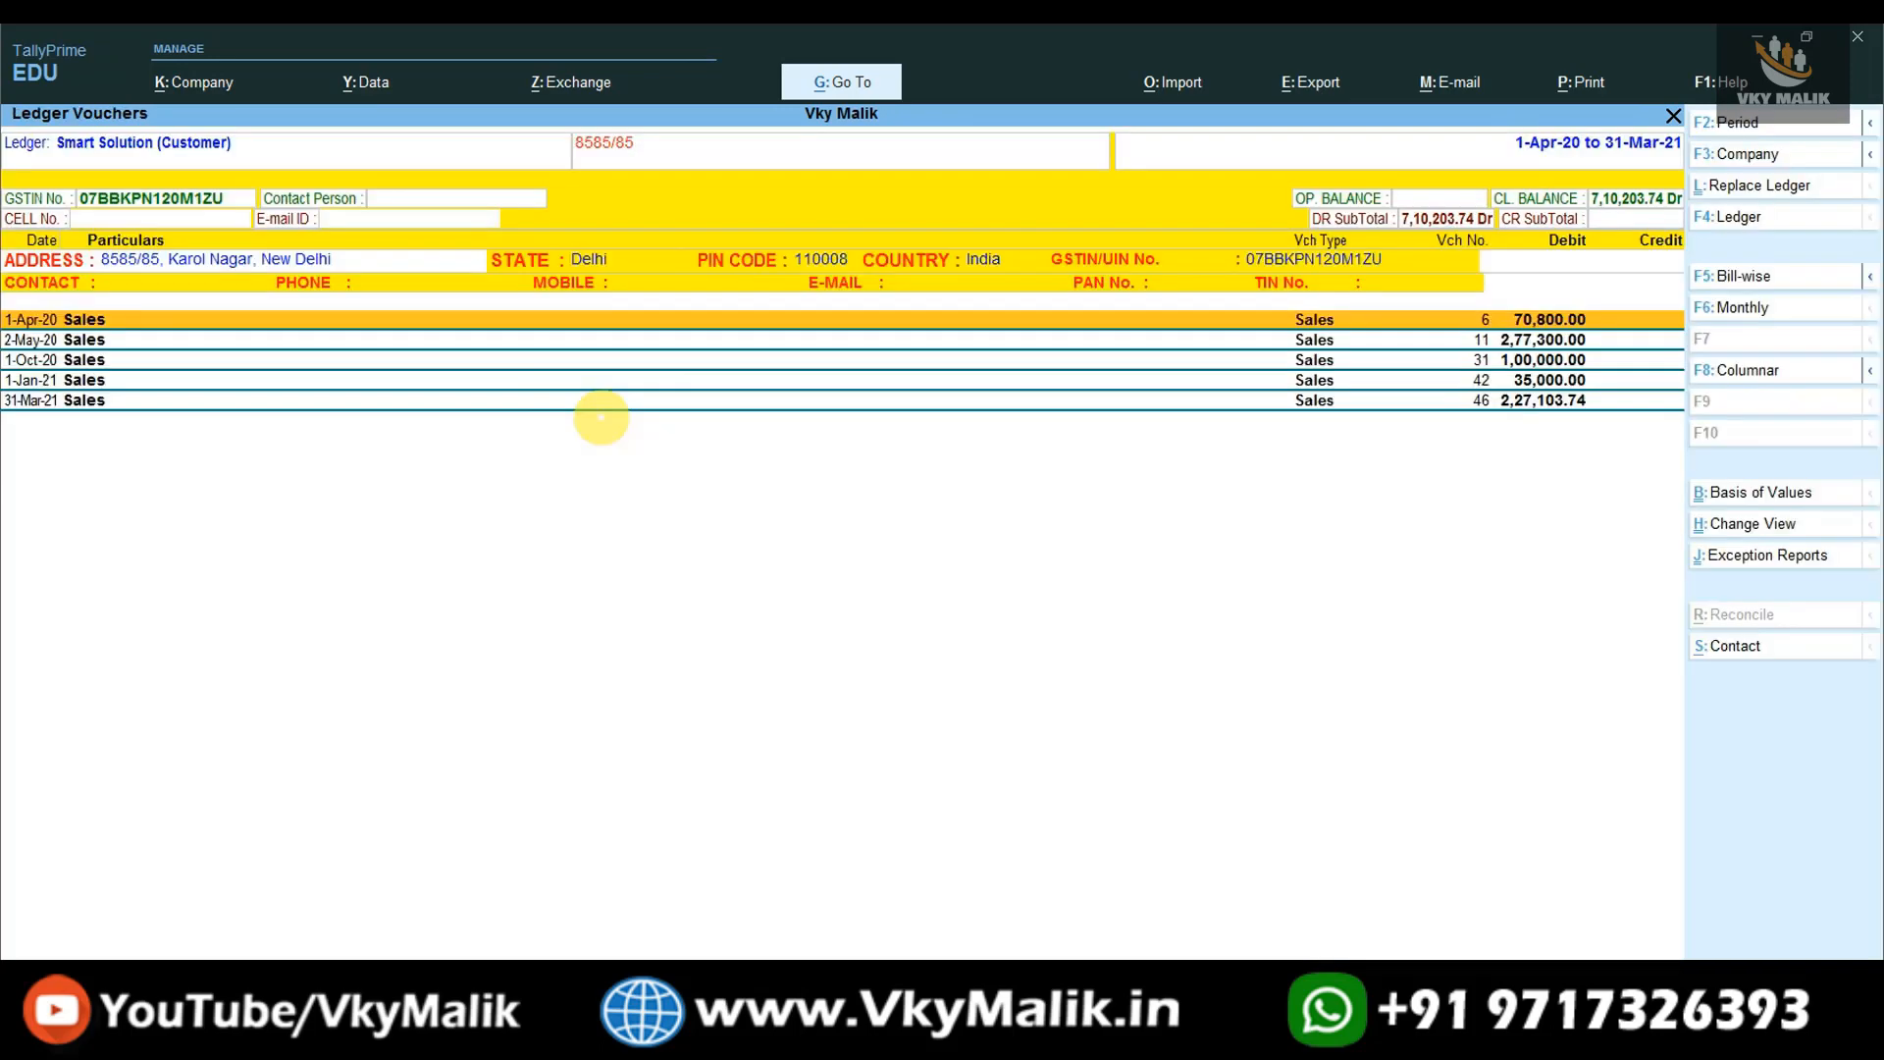
Look through the sales vouchers listed in the Smart Solution (Customer) ledger.
key(Down)
key(Down)
key(Down)
key(Down)
key(Up)
key(Up)
key(Up)
key(Up)
Switch the ledger report to Smart Solution Ltd. (Customer), check it for vouchers, and return to the ledger selection.
key(F4)
key(Down)
key(Return)
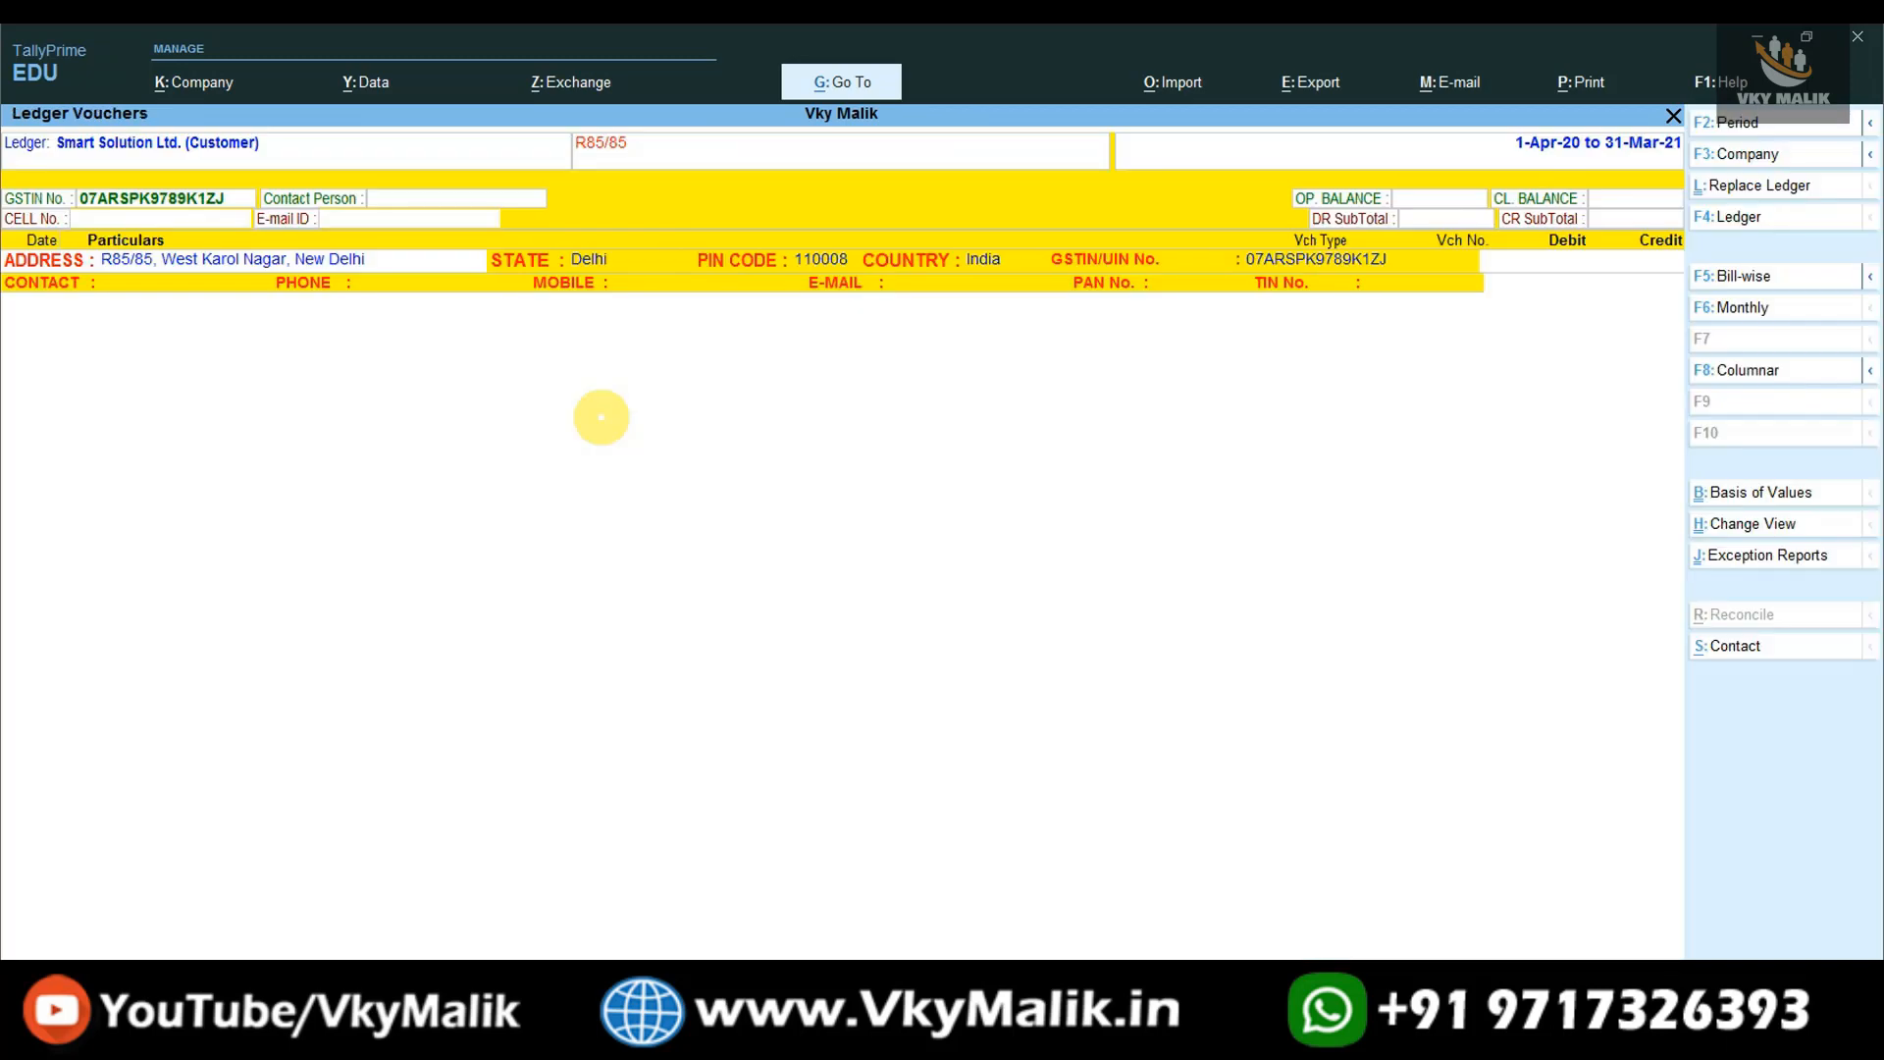
key(F2)
key(space)
key(Return)
key(space)
key(Return)
key(Escape)
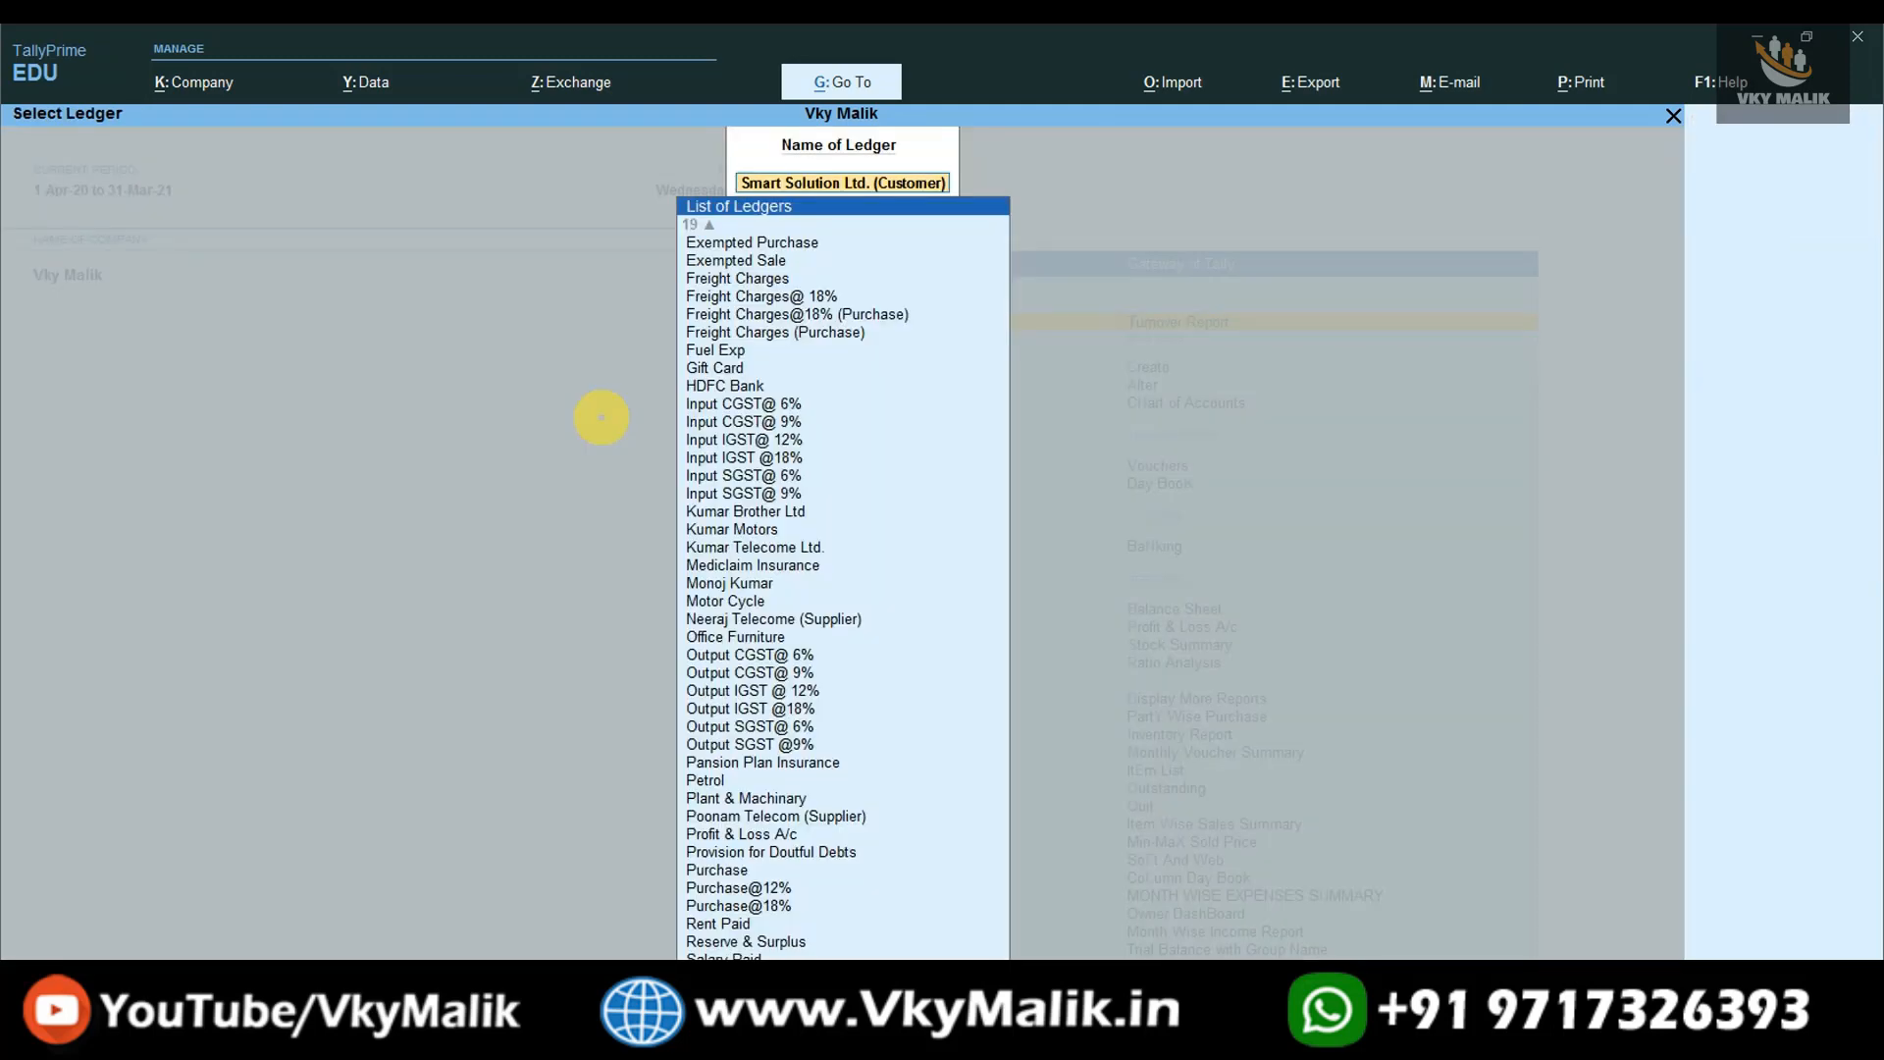
View the 31-Mar-21 sales voucher of Smart Solution (Customer) and return to the Gateway of Tally without quitting.
key(Return)
key(Return)
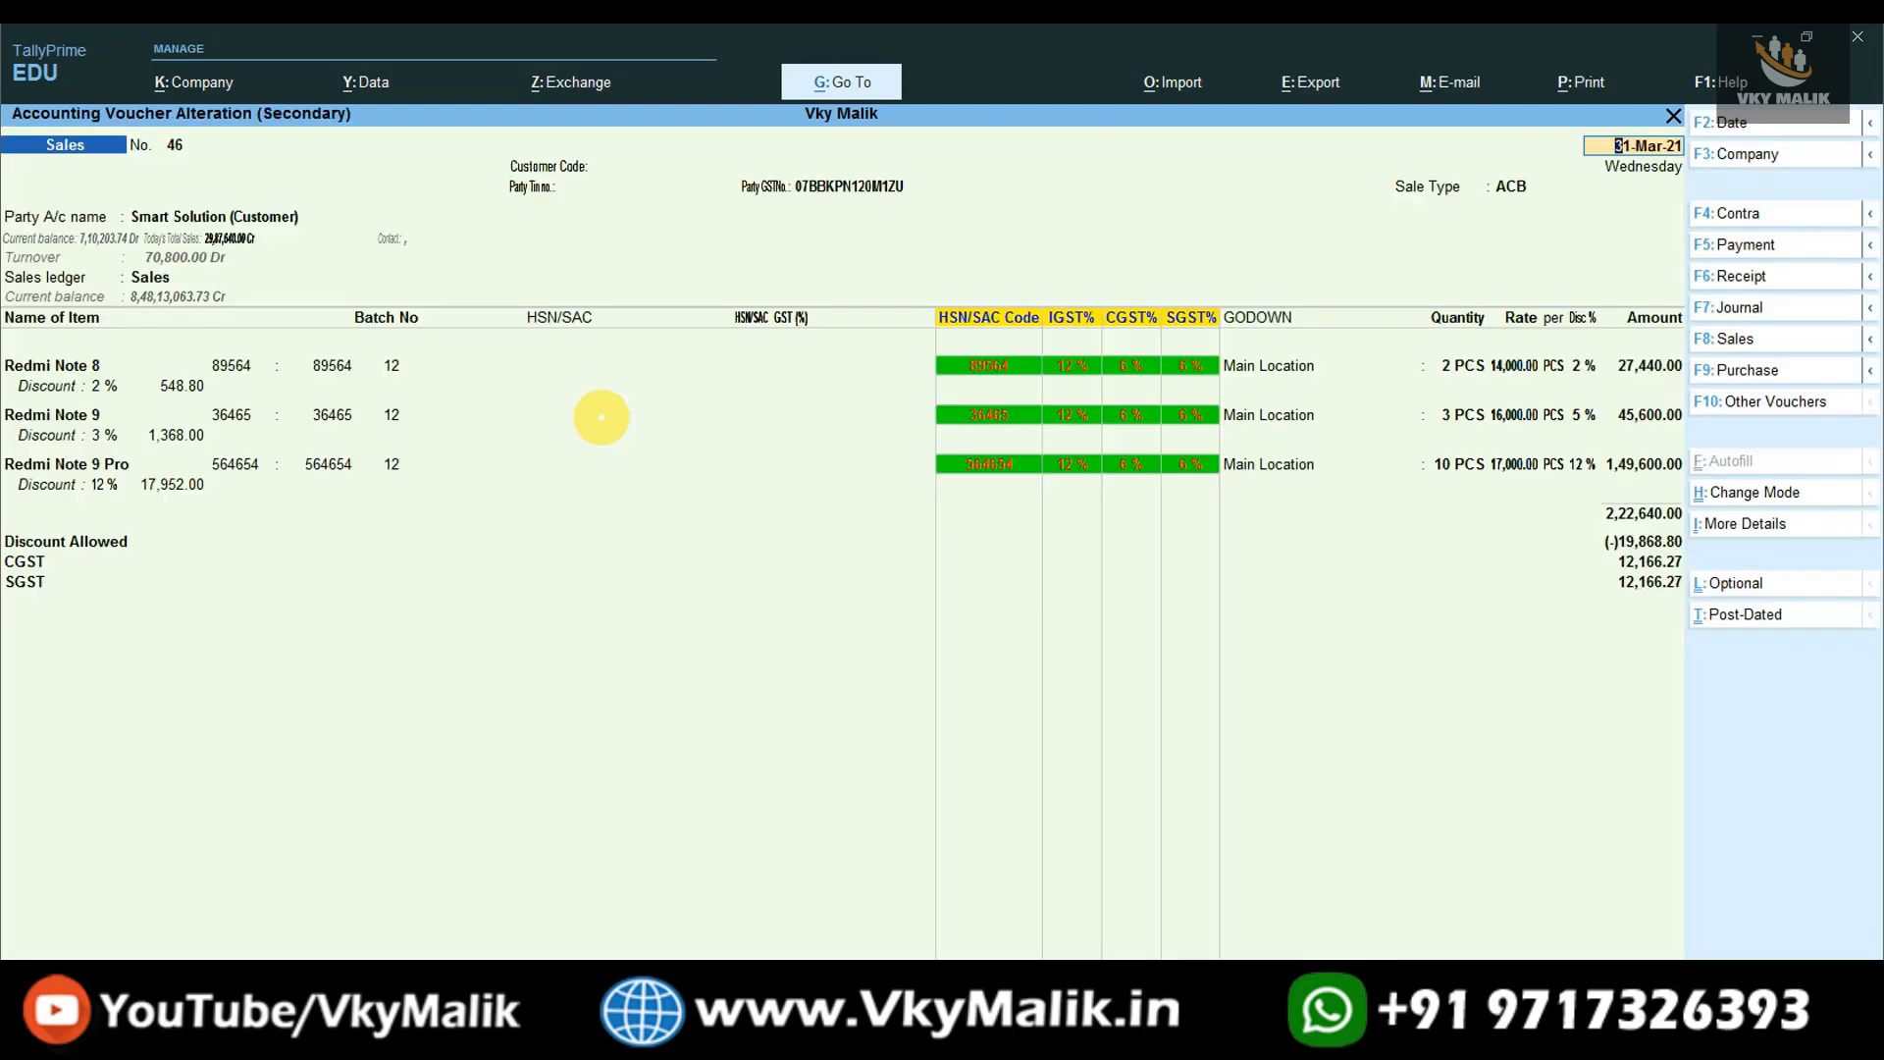
key(Escape)
key(Escape)
key(Escape)
key(Escape)
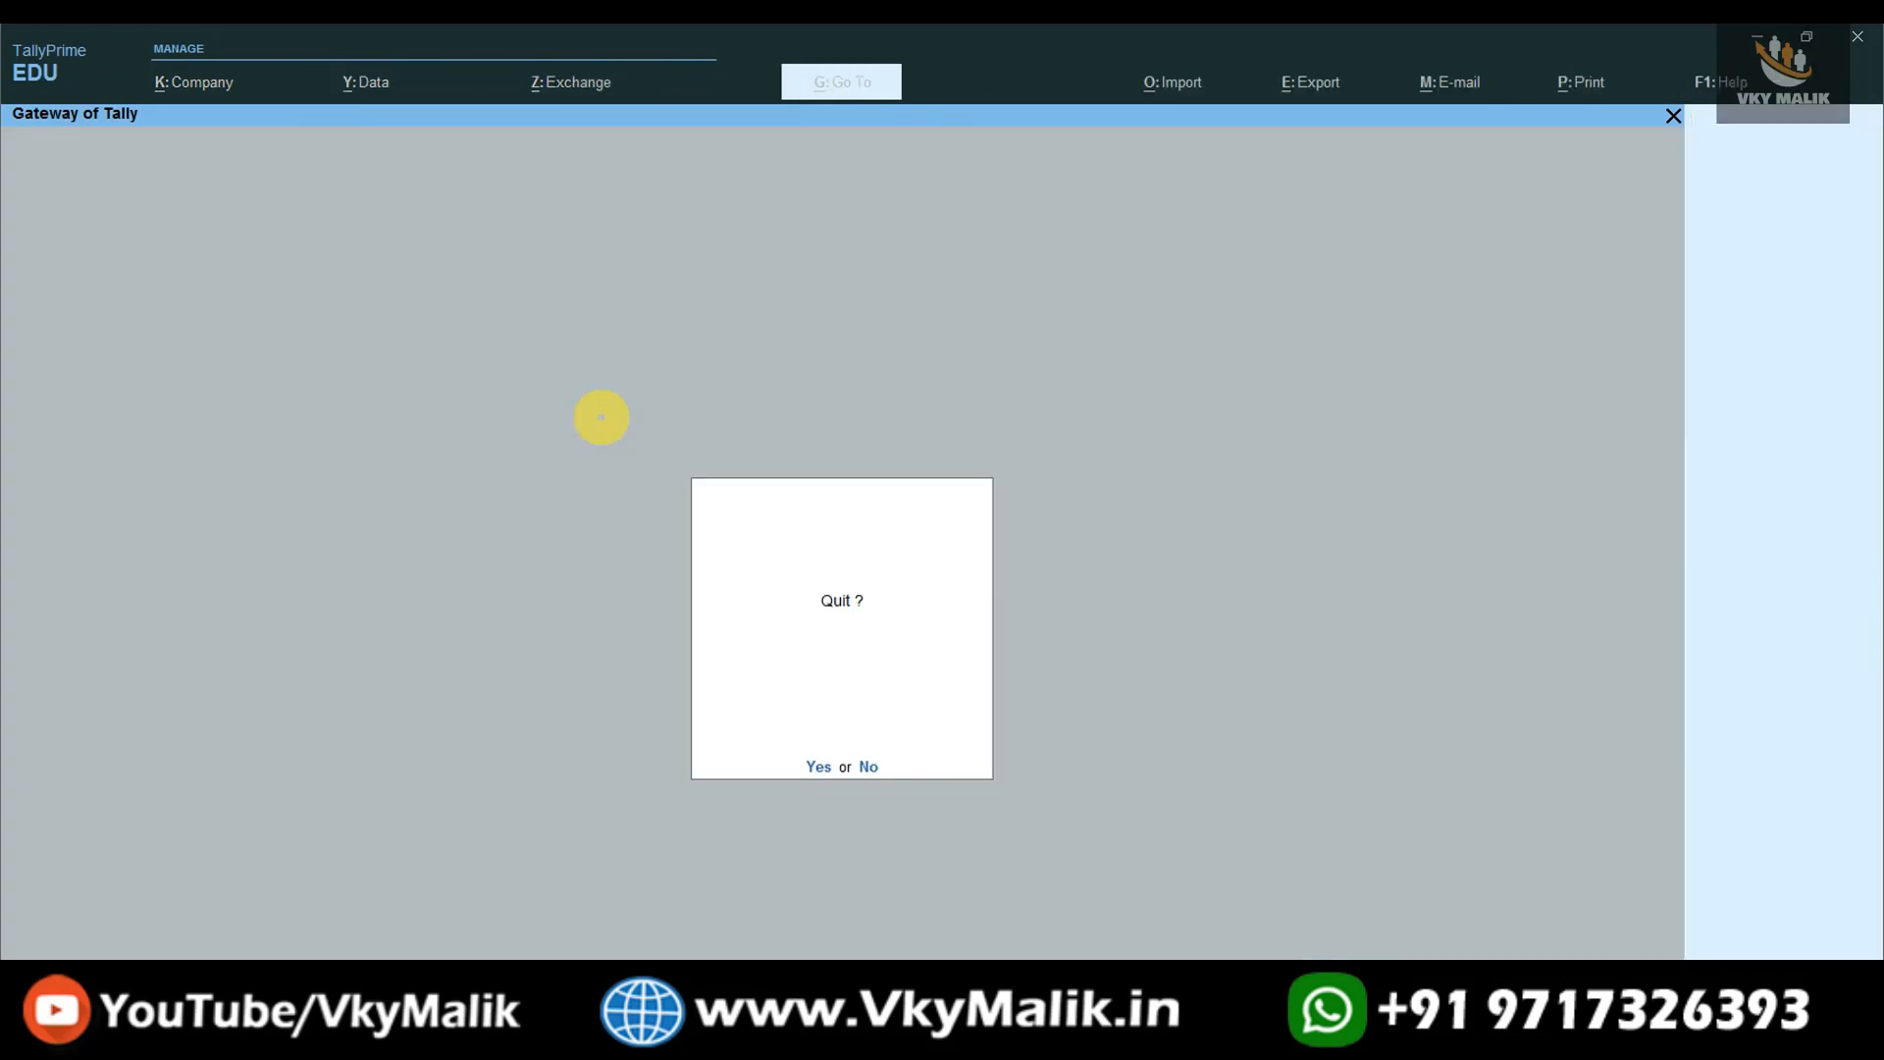
key(Escape)
Open the Day Book and set its period to 1-Apr-20 through 31-Mar-21.
key(Down)
key(Down)
key(Down)
key(Down)
key(Down)
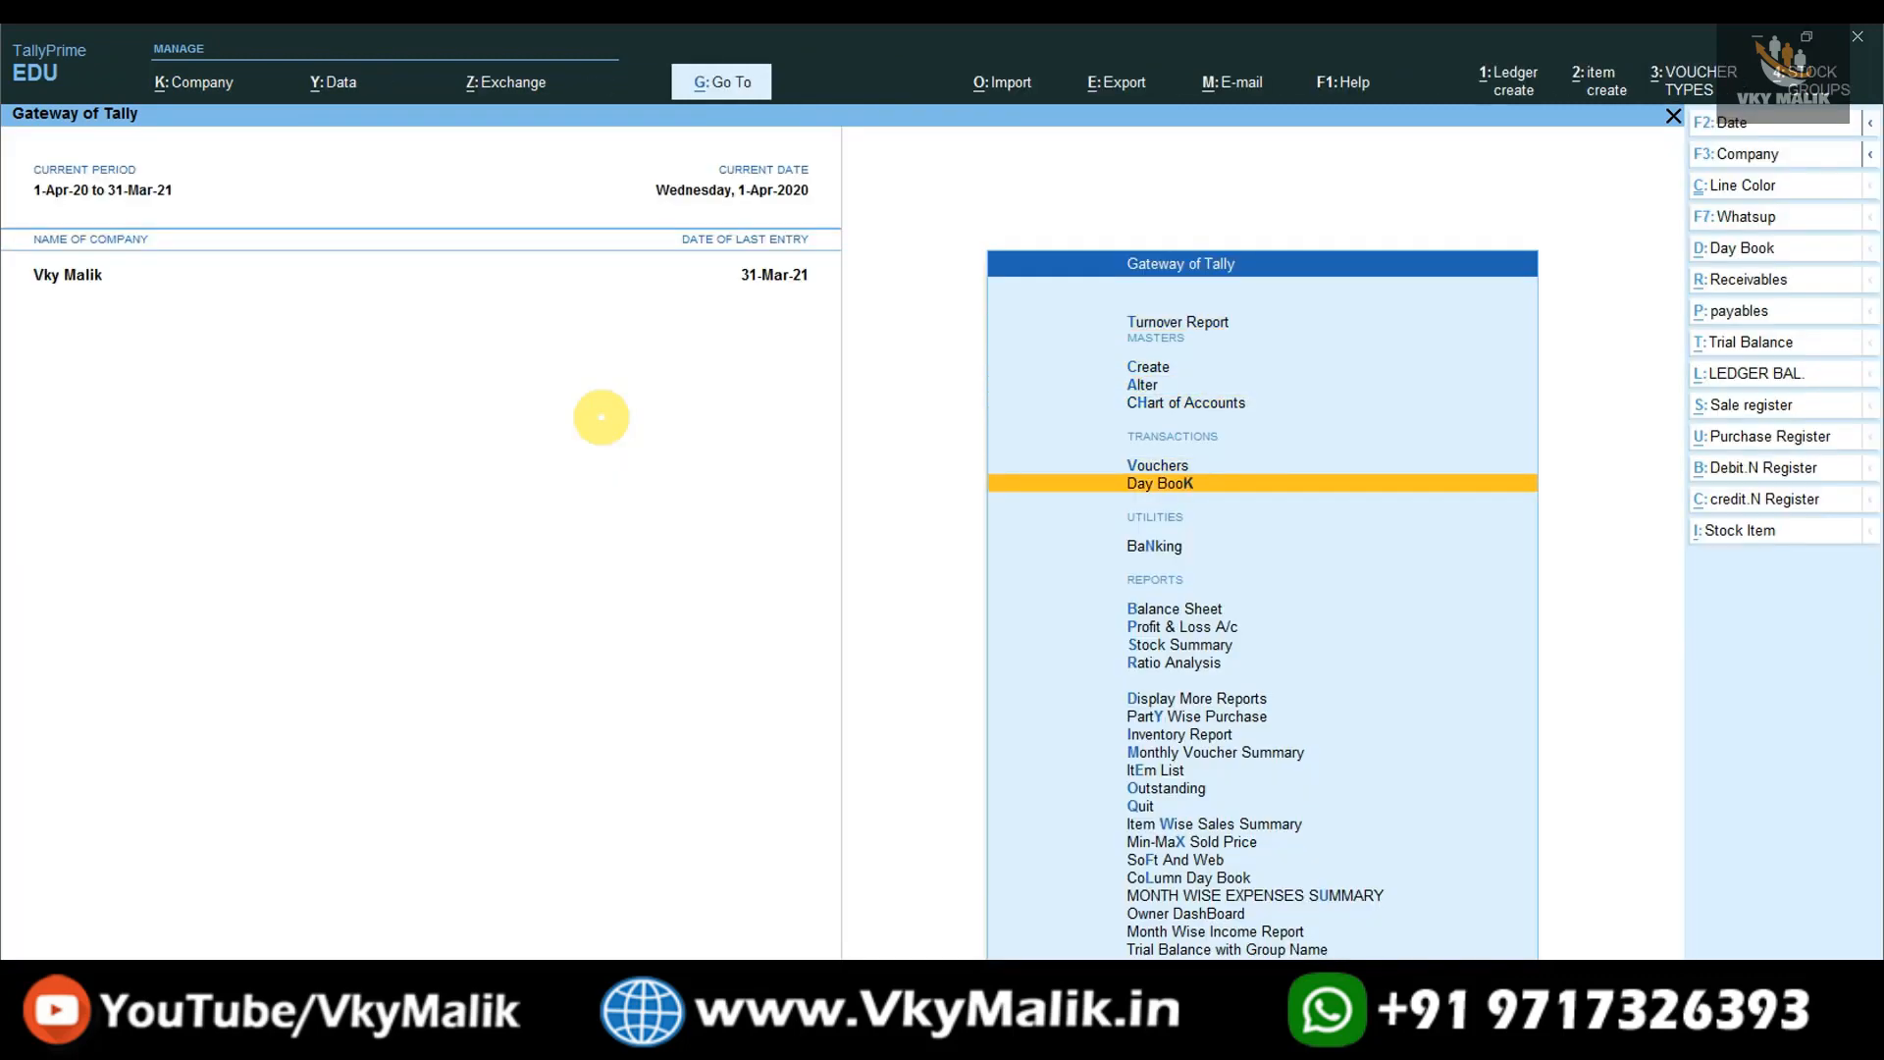
key(Return)
key(Down)
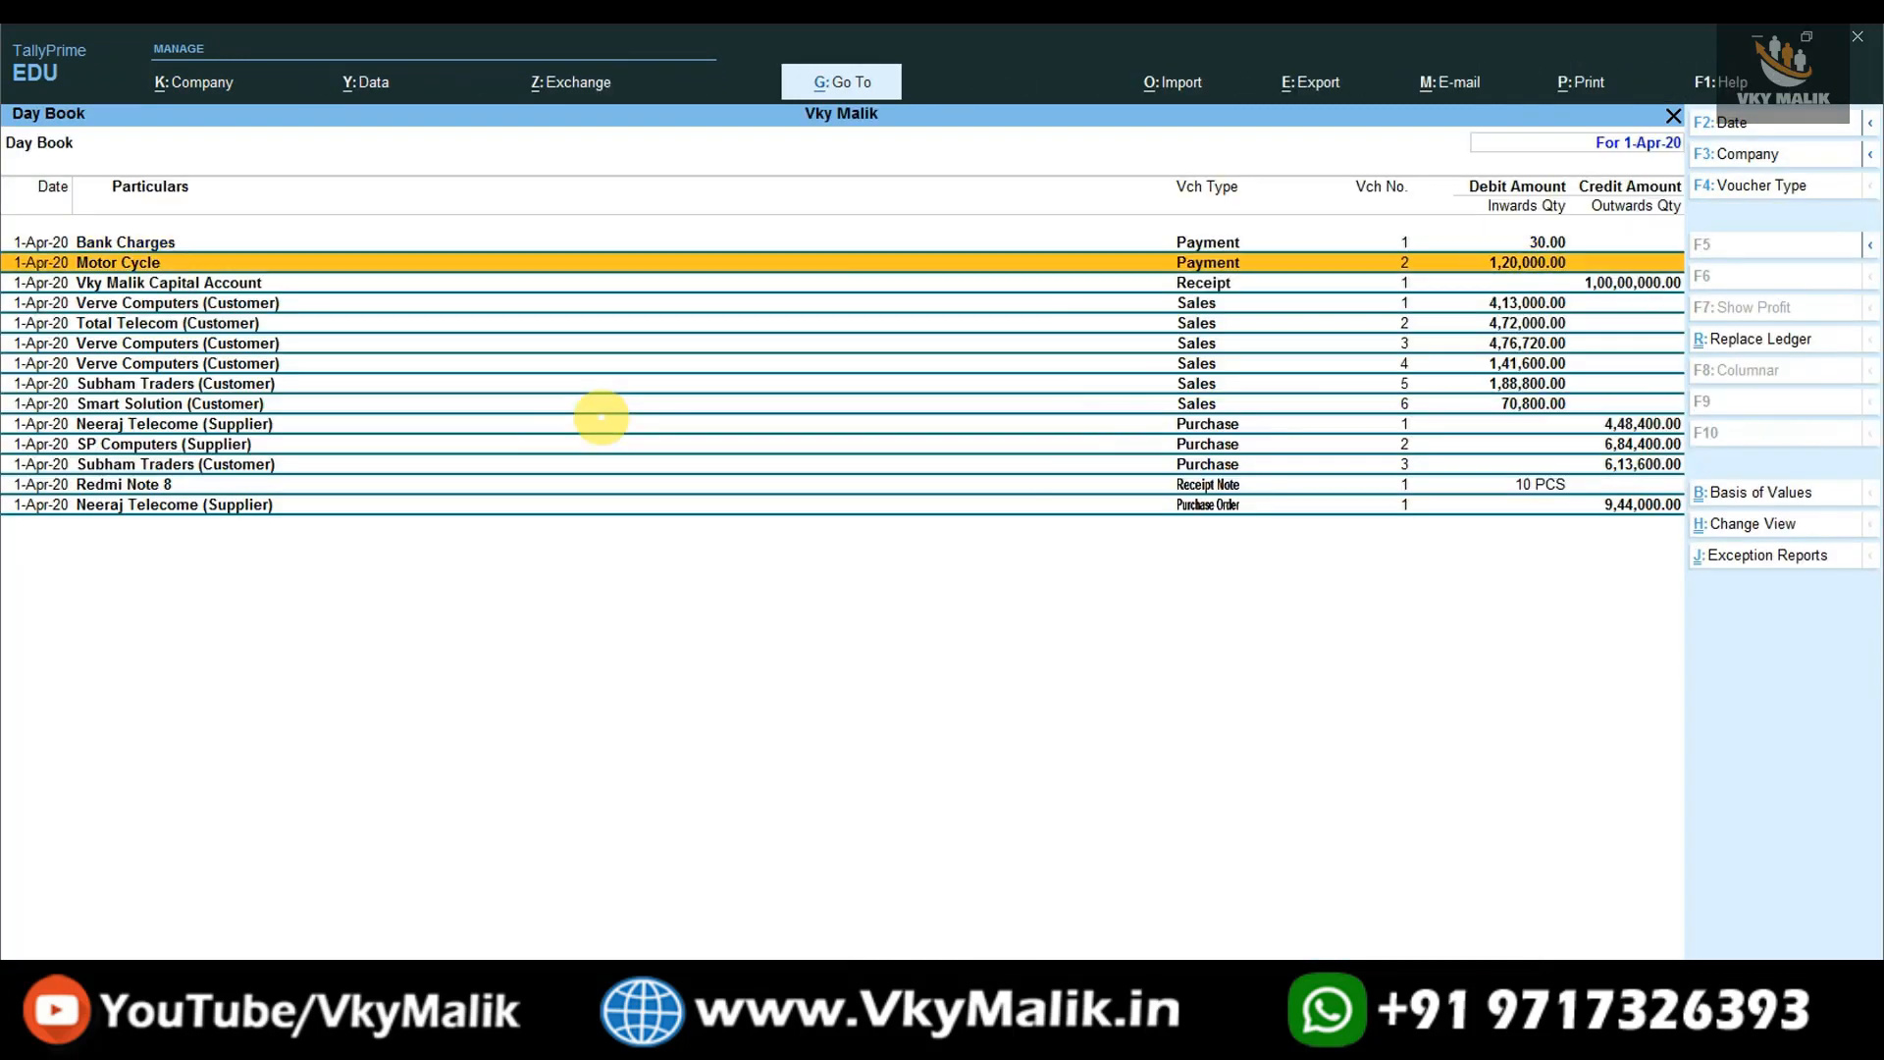
key(alt+F2)
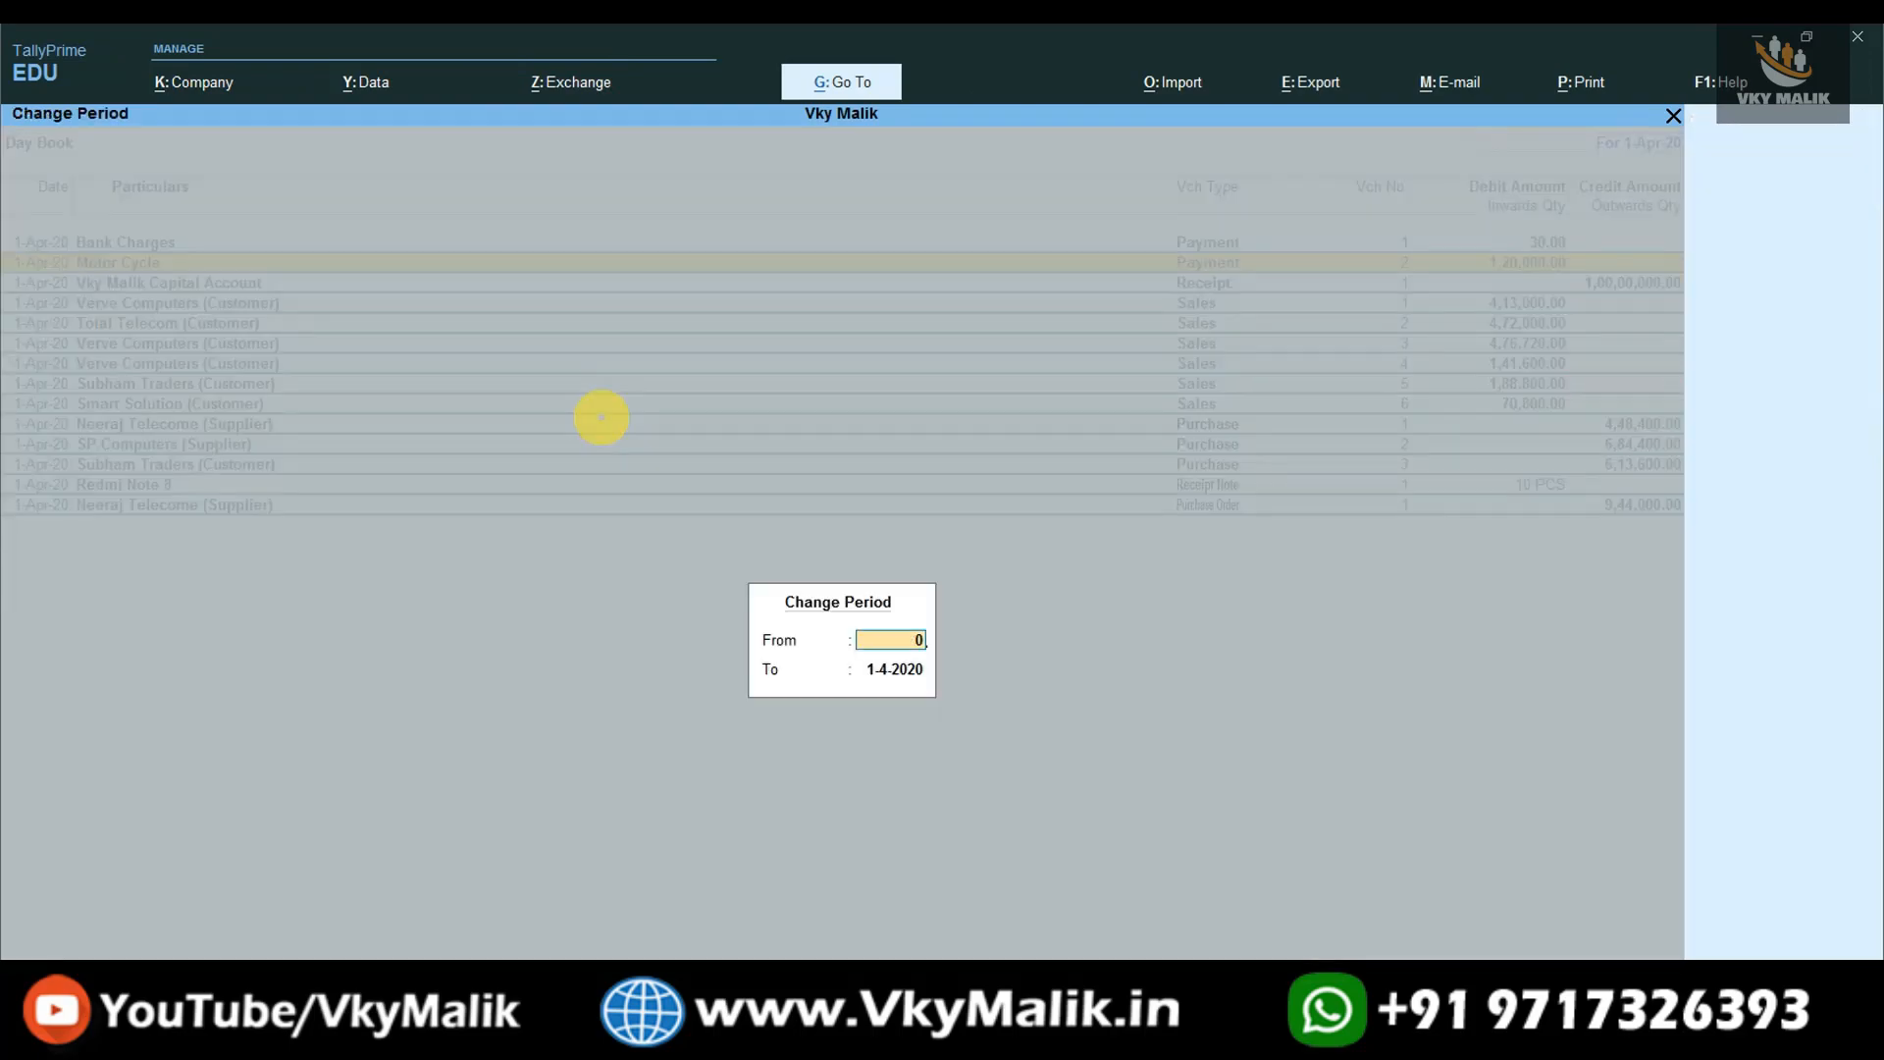
key(Return)
key(Return)
Start Replace Ledger for the 1-Apr-20 Smart Solution (Customer) sales voucher and choose Ledger as what to replace.
key(Down)
key(Down)
key(Down)
key(Down)
key(Down)
key(Down)
key(Down)
key(Down)
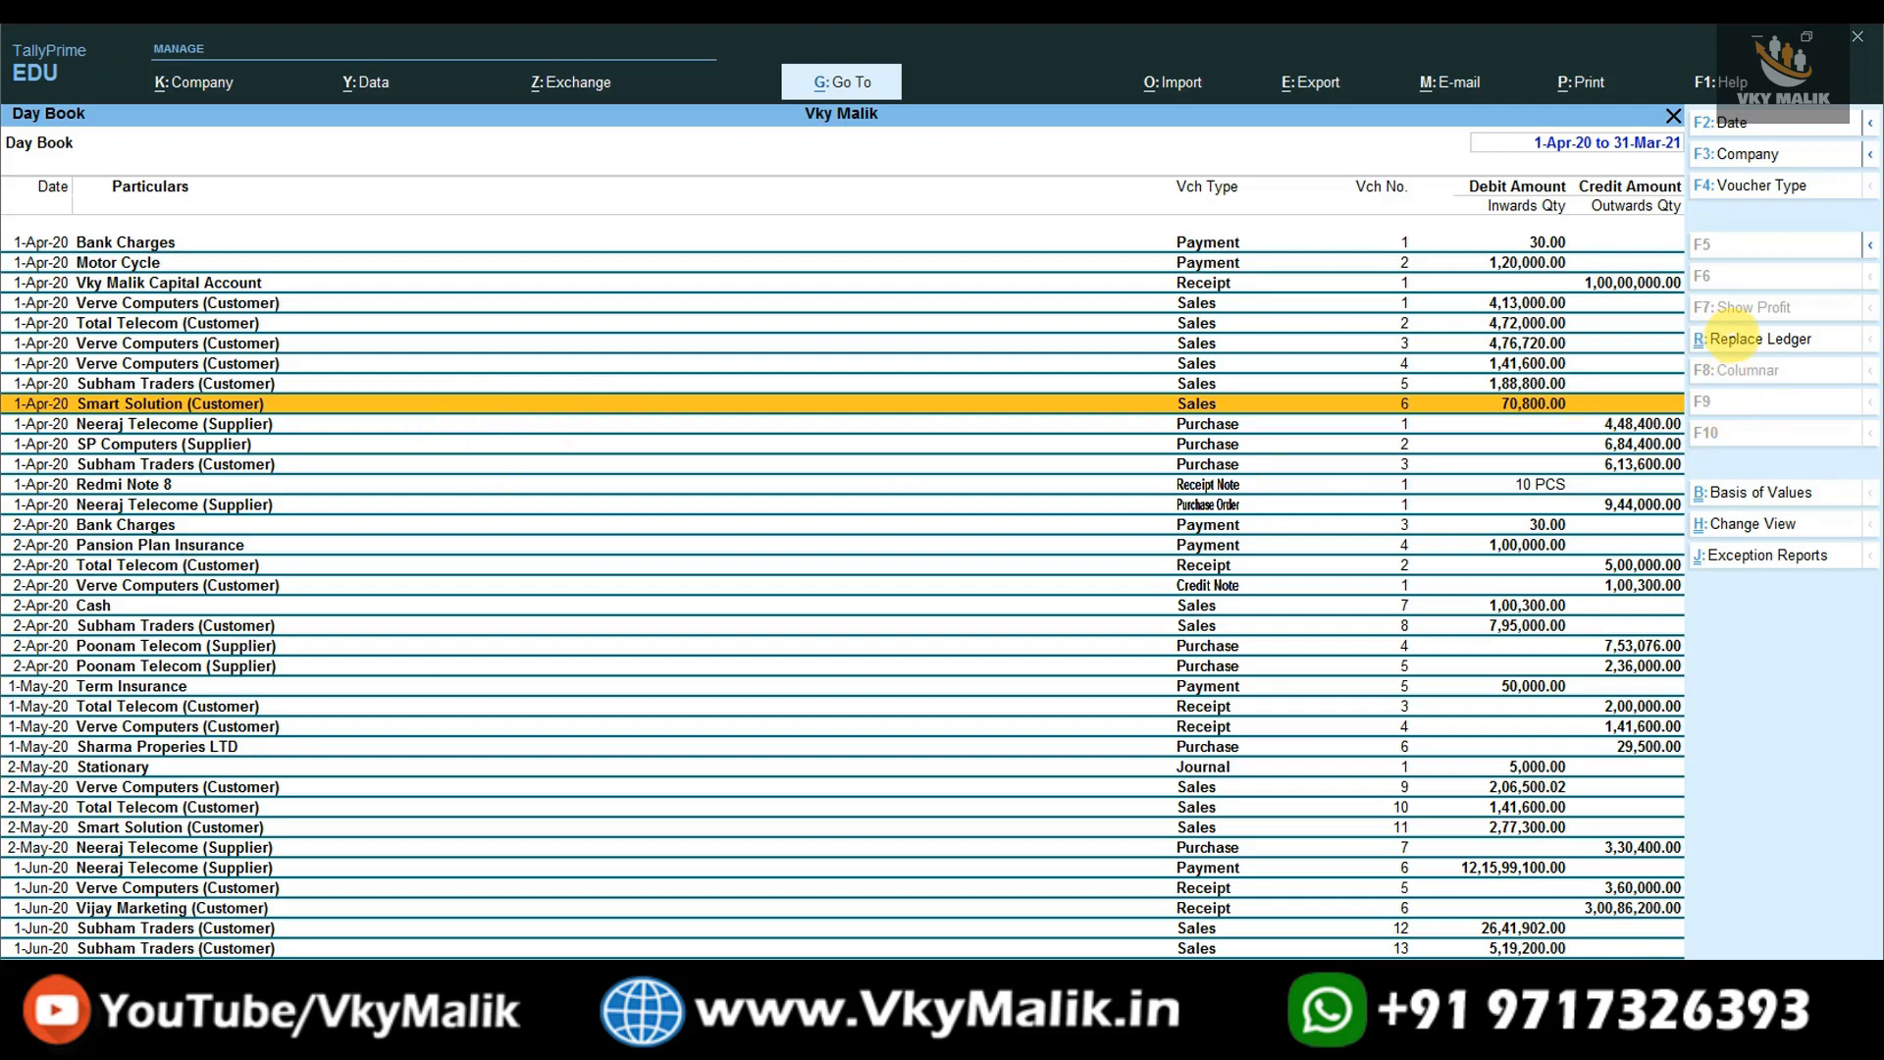
click(1730, 338)
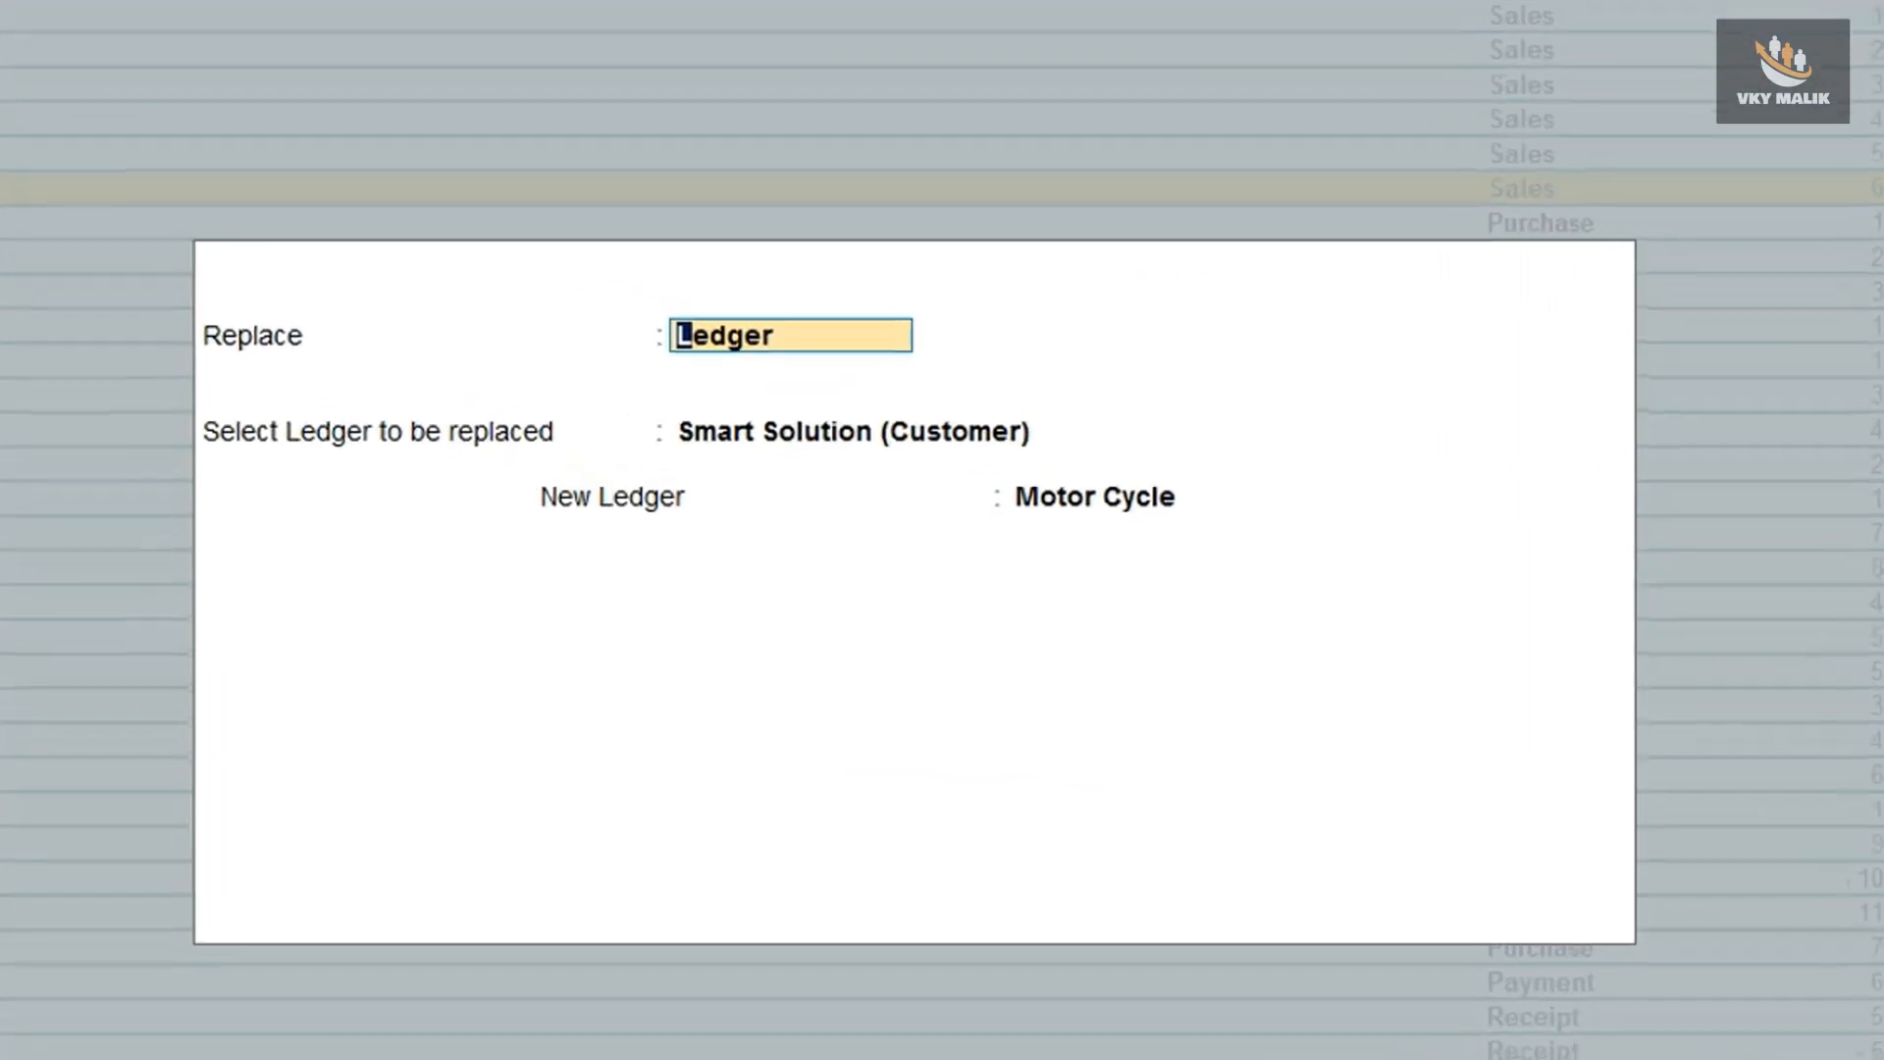
key(space)
key(Down)
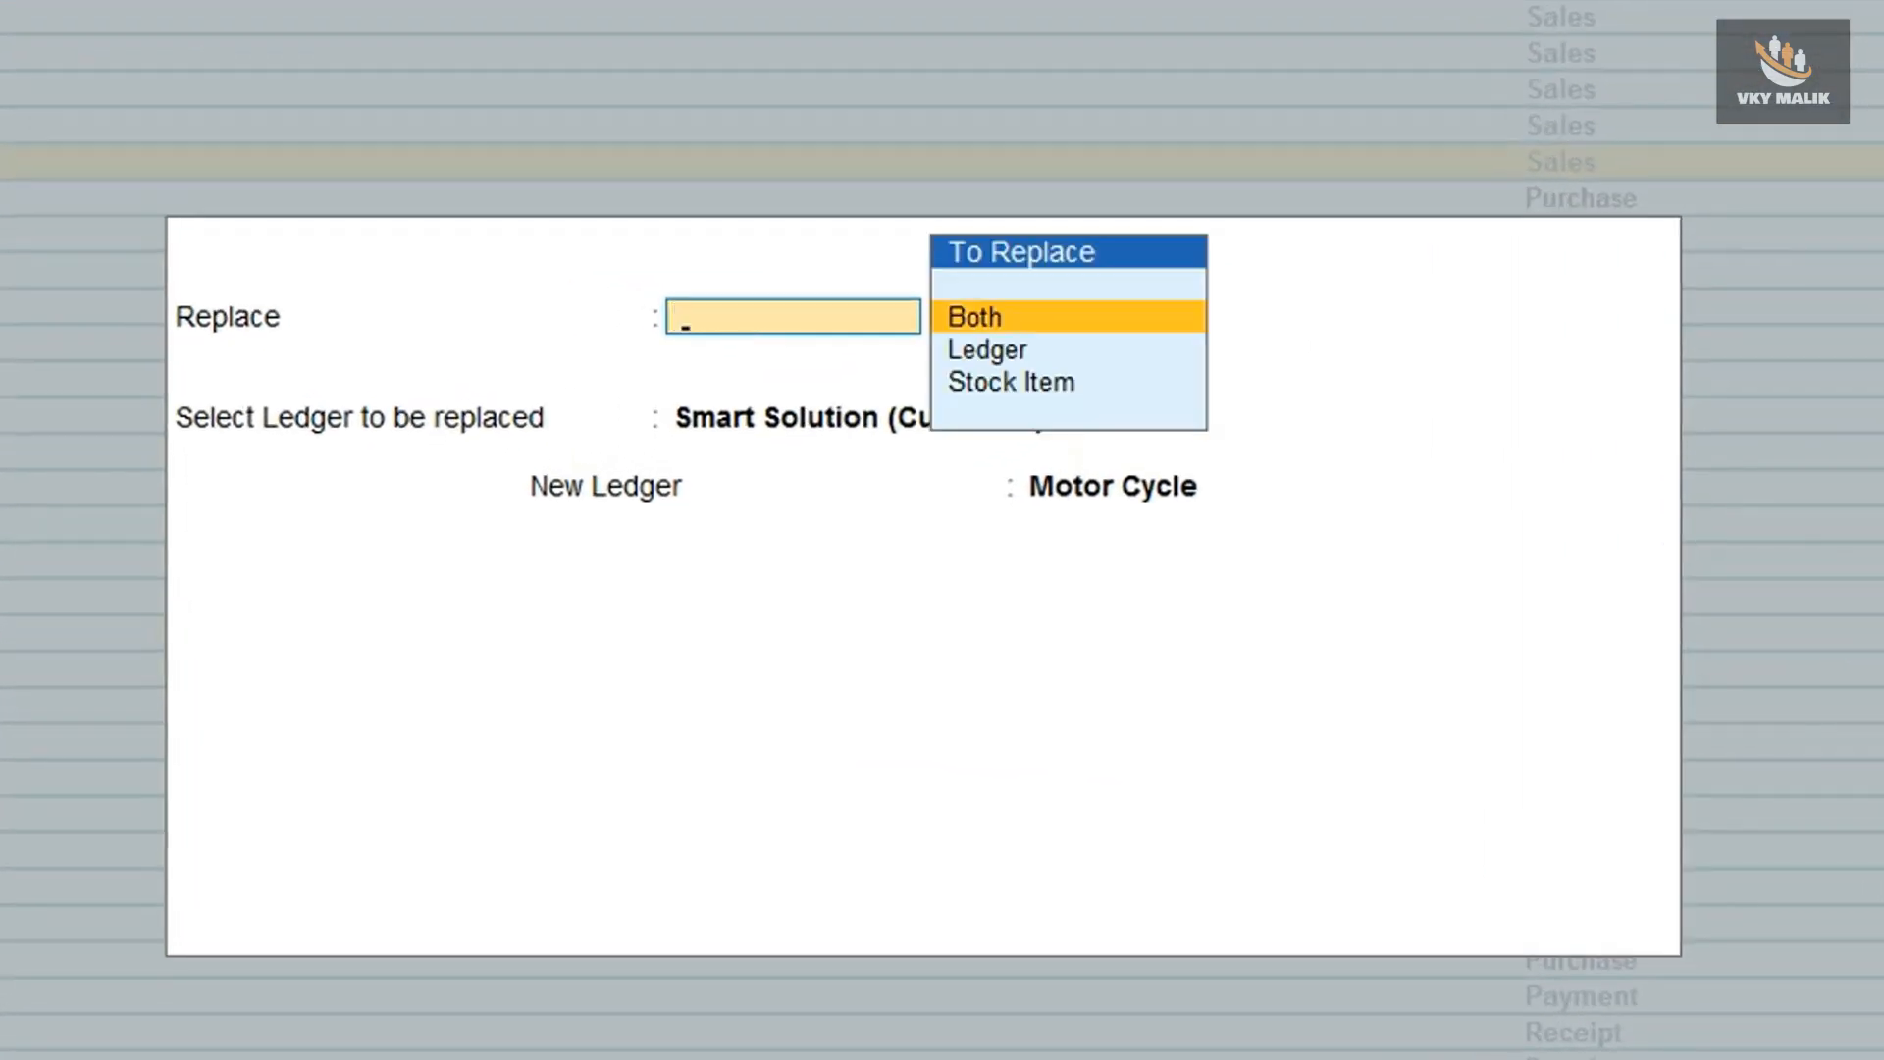
key(Down)
key(Down)
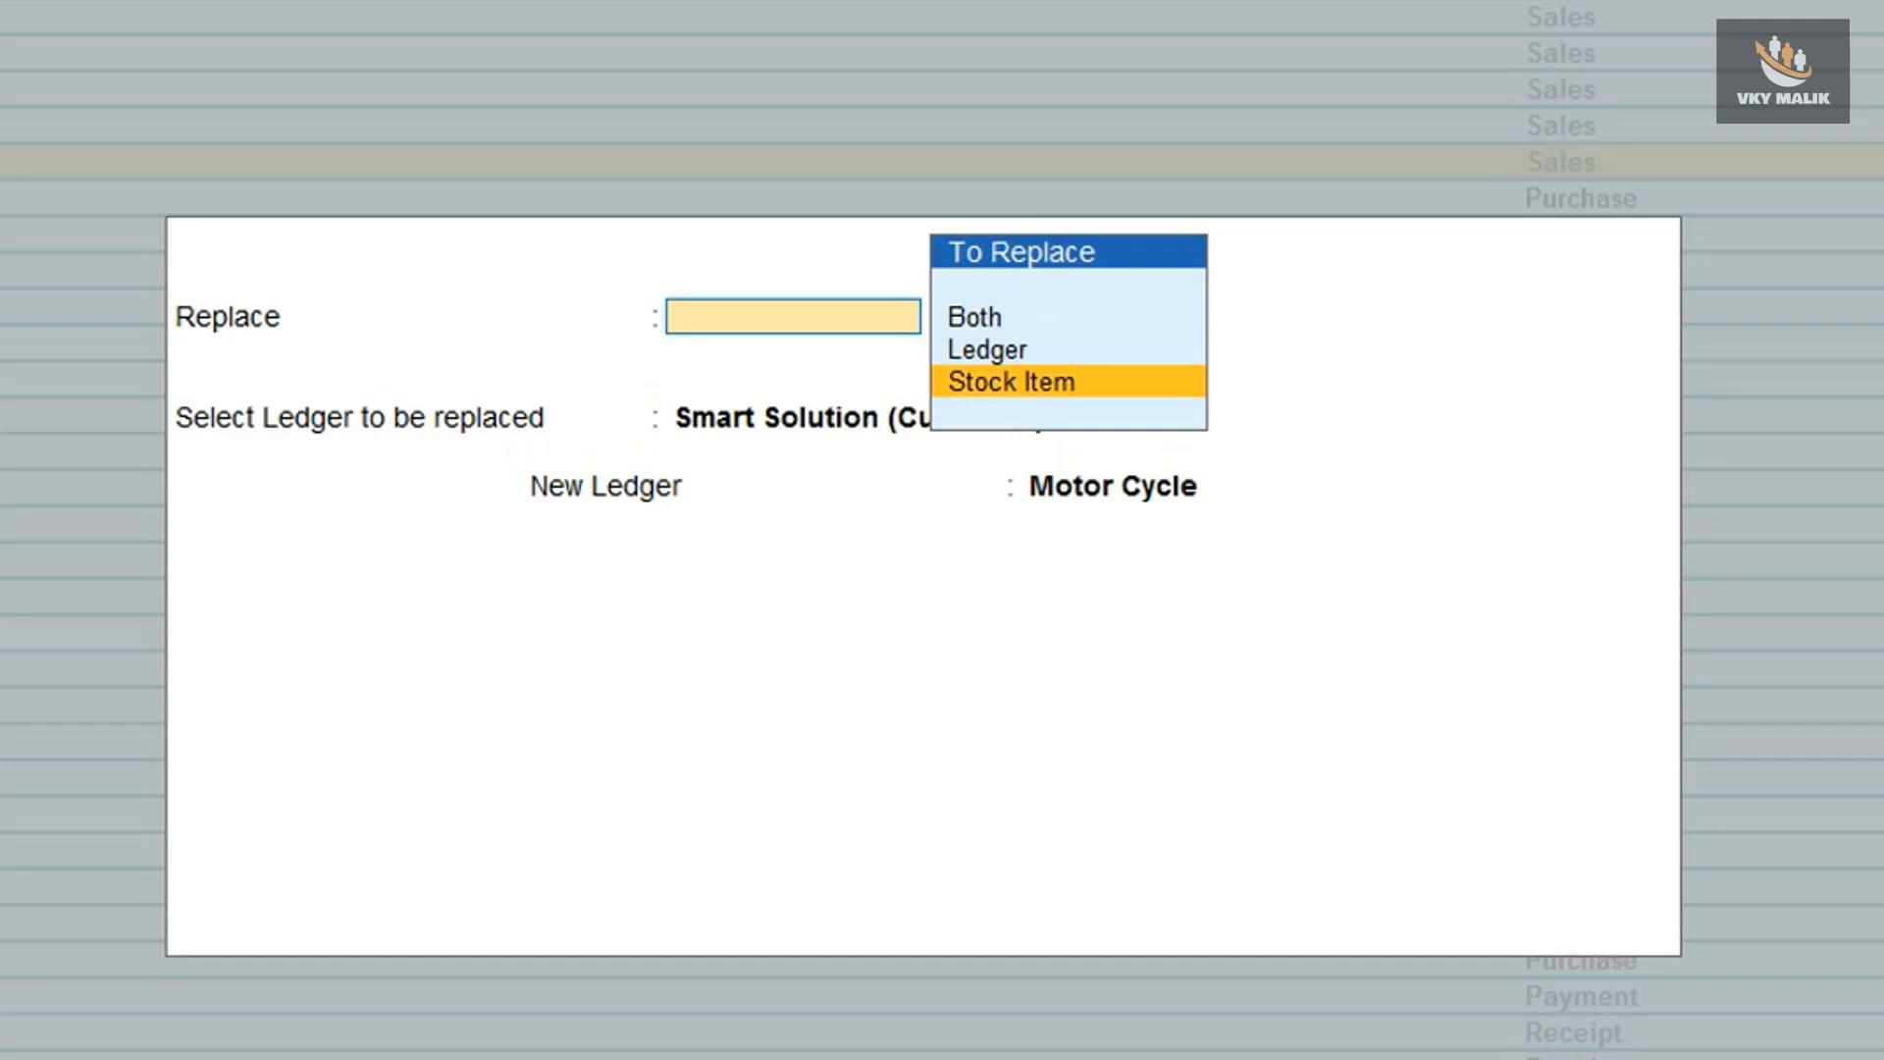
key(Up)
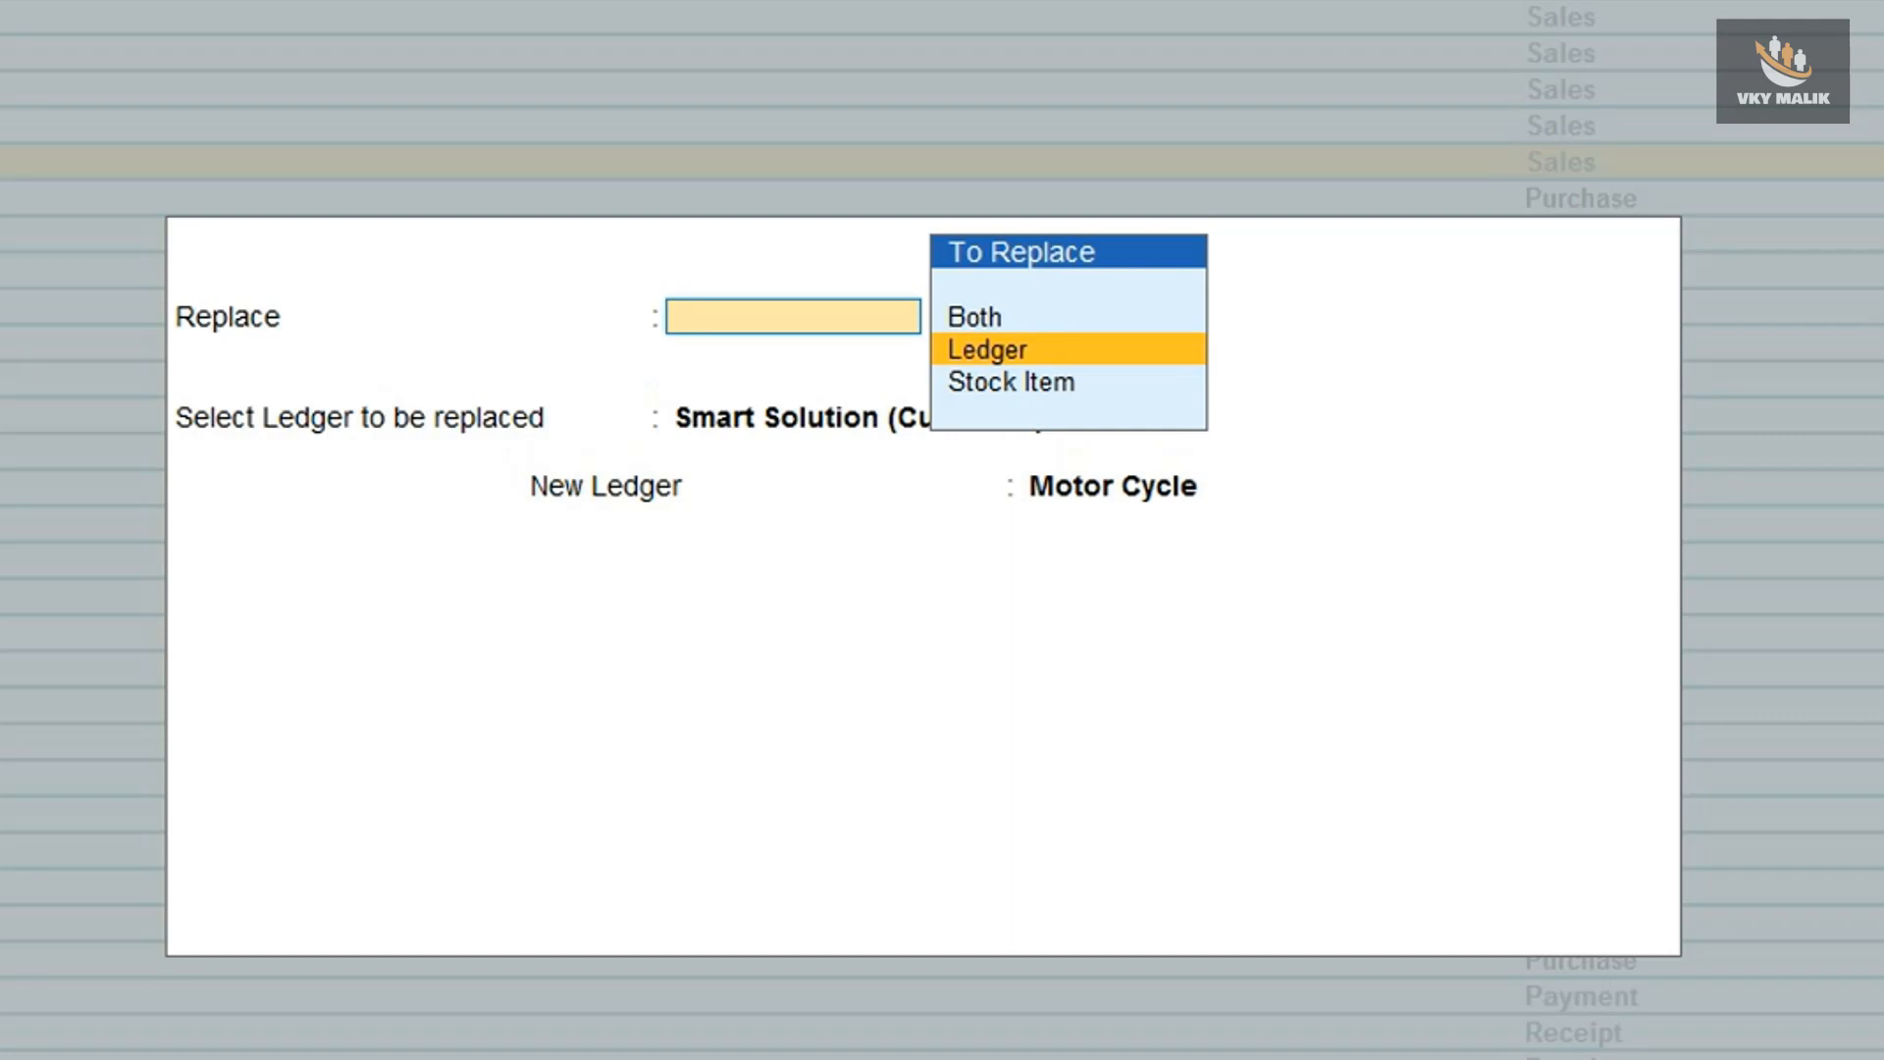
key(Return)
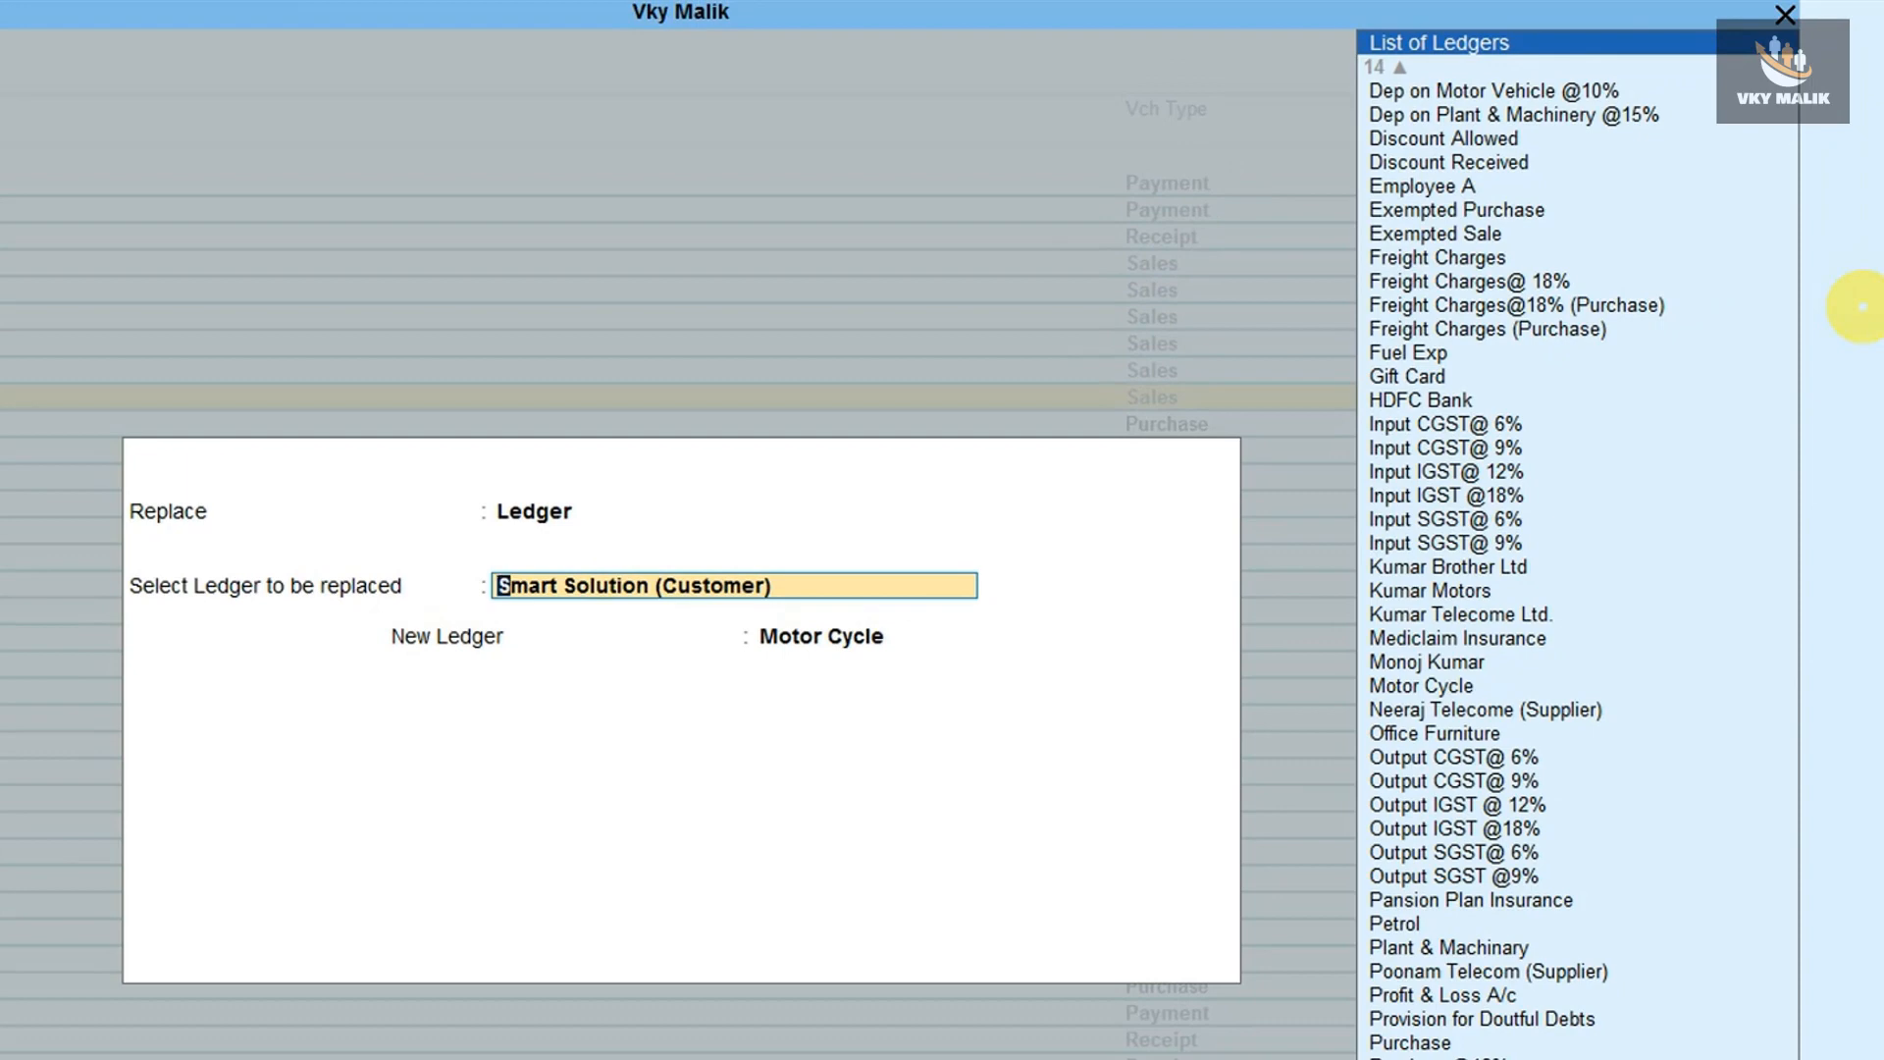
Replace the Smart Solution (Customer) ledger with Smart Solution Ltd. (Customer) and accept the replacement.
key(Return)
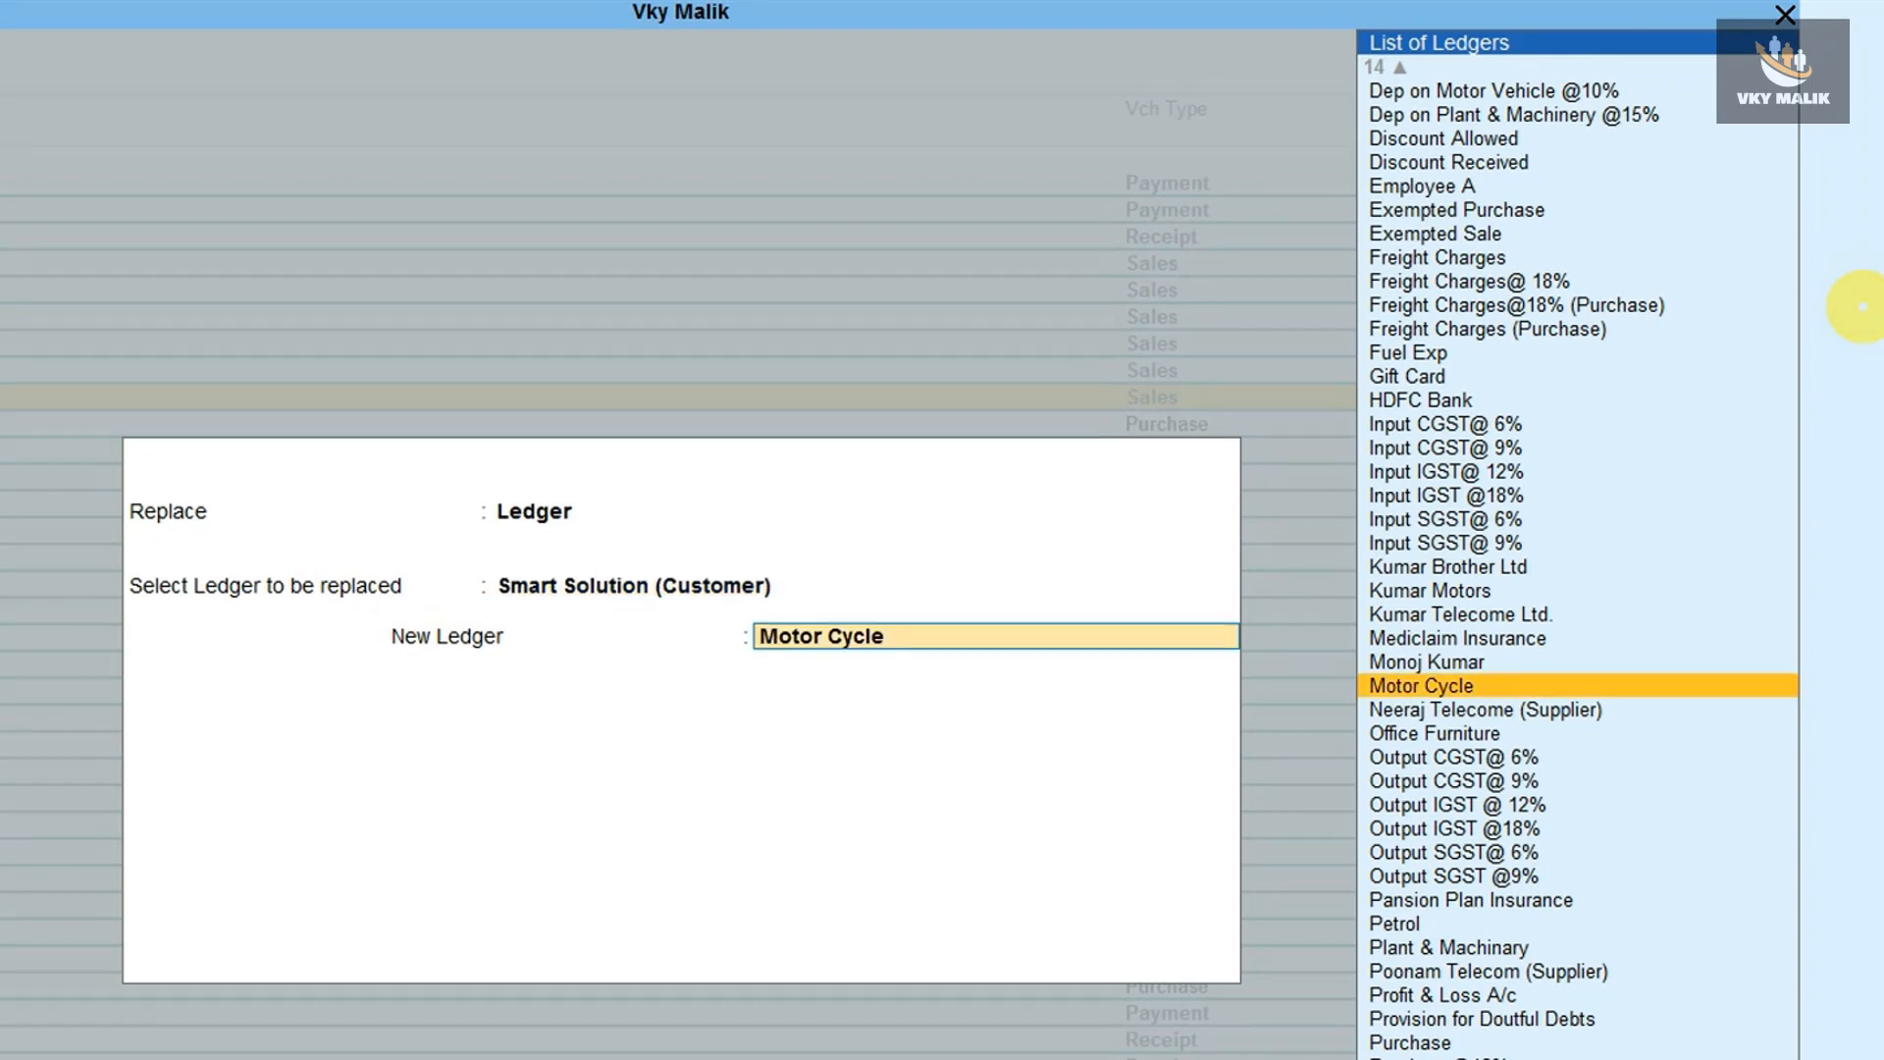
text(sa)
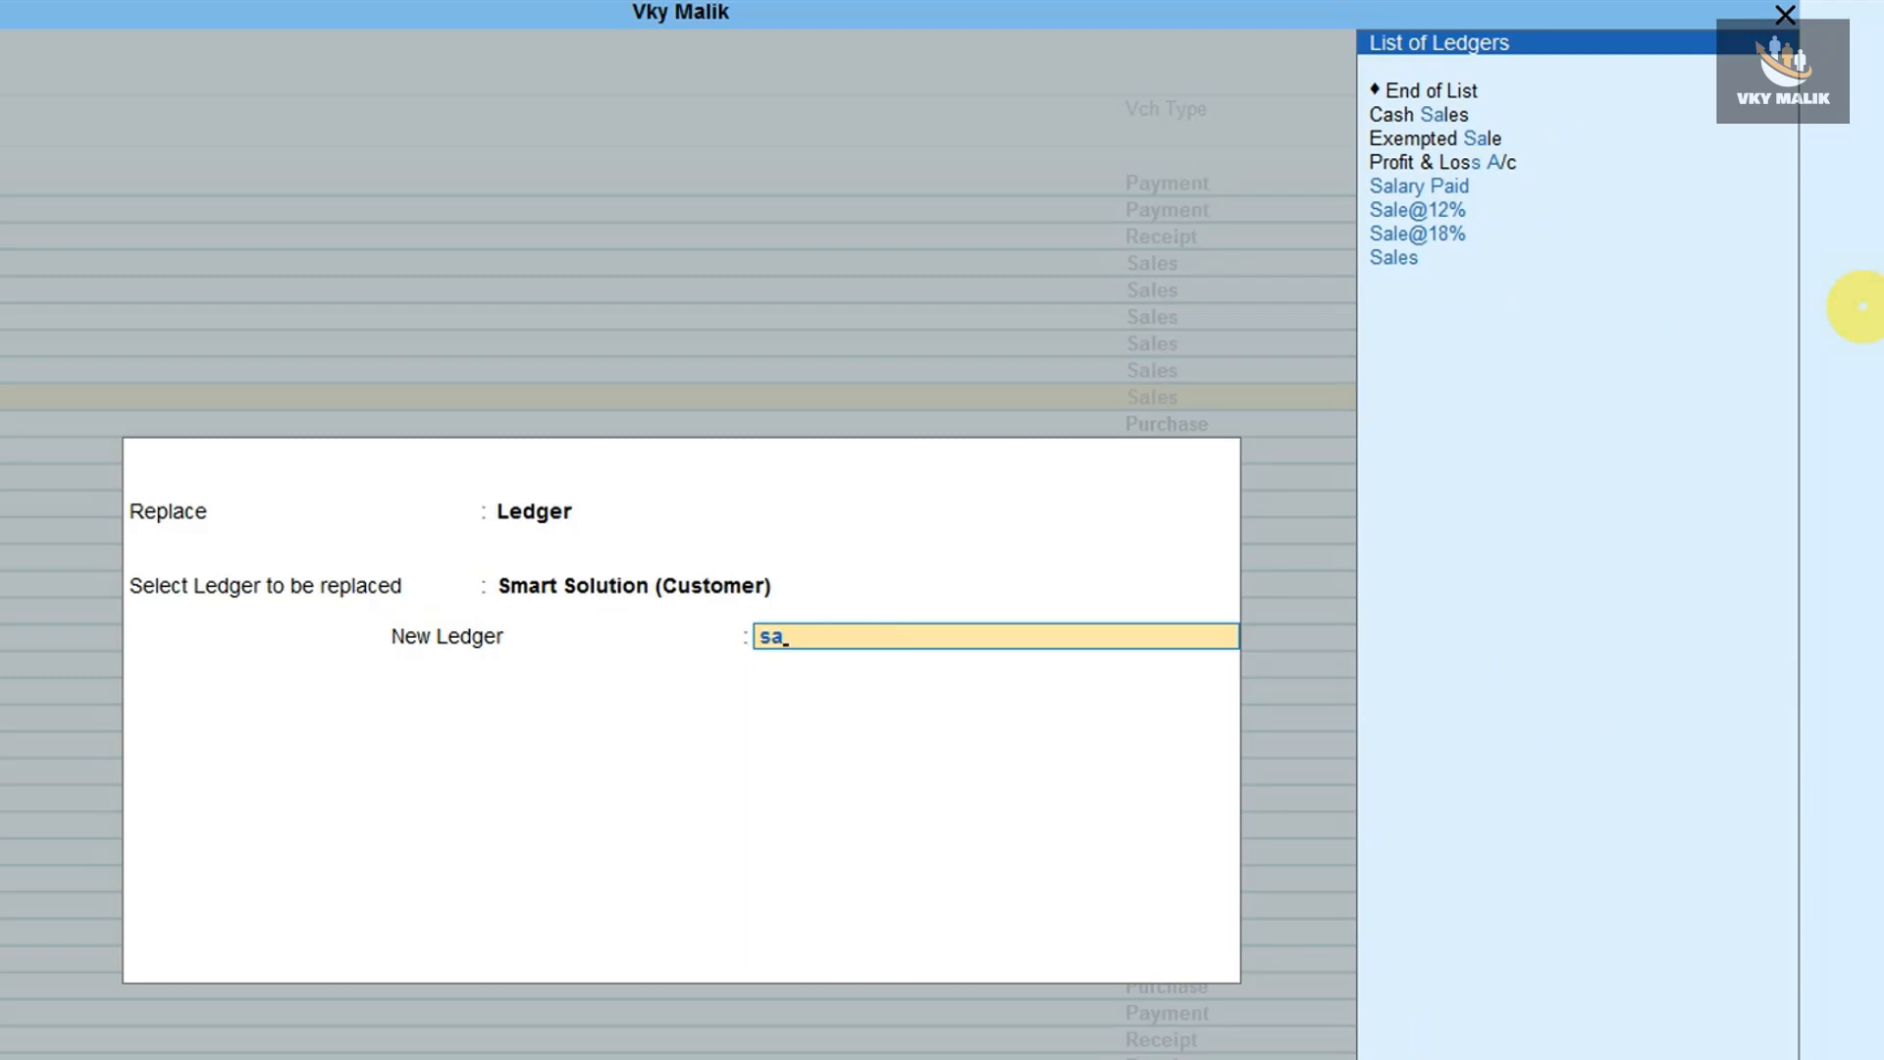
key(BackSpace)
text(m)
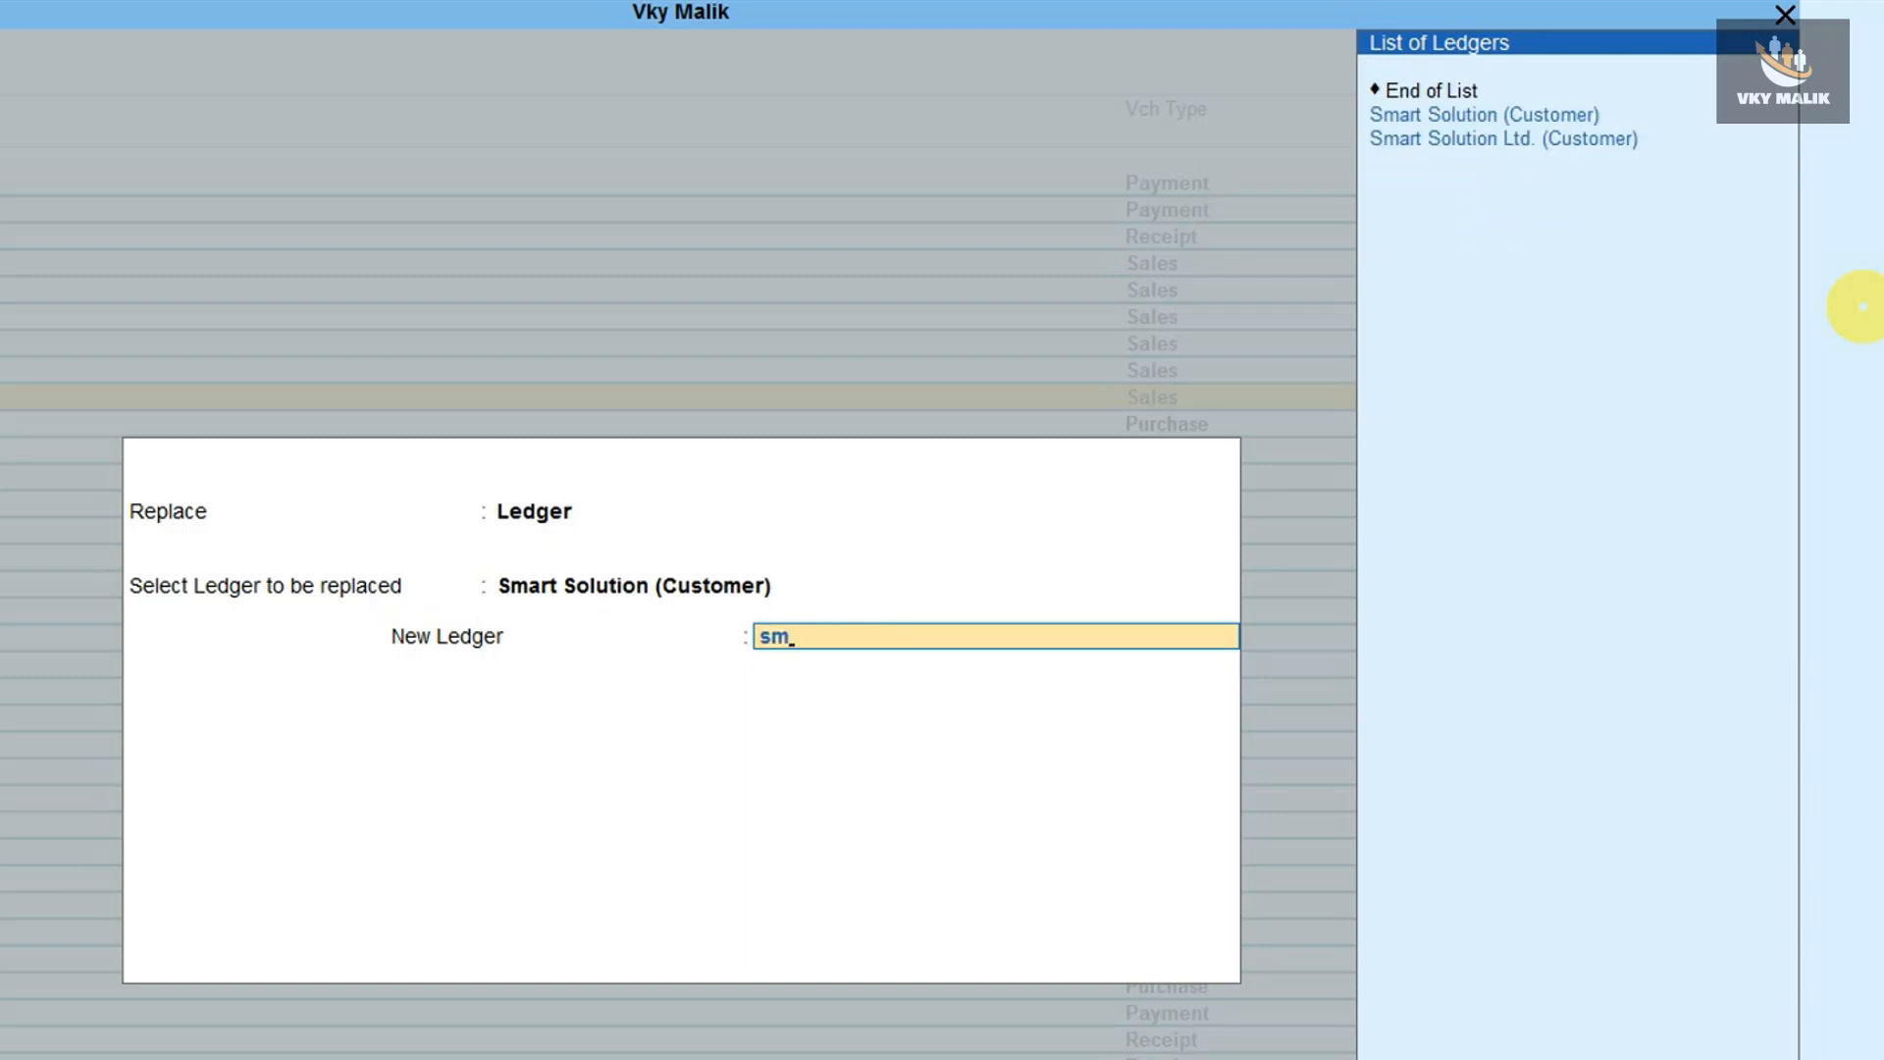
key(Down)
key(Return)
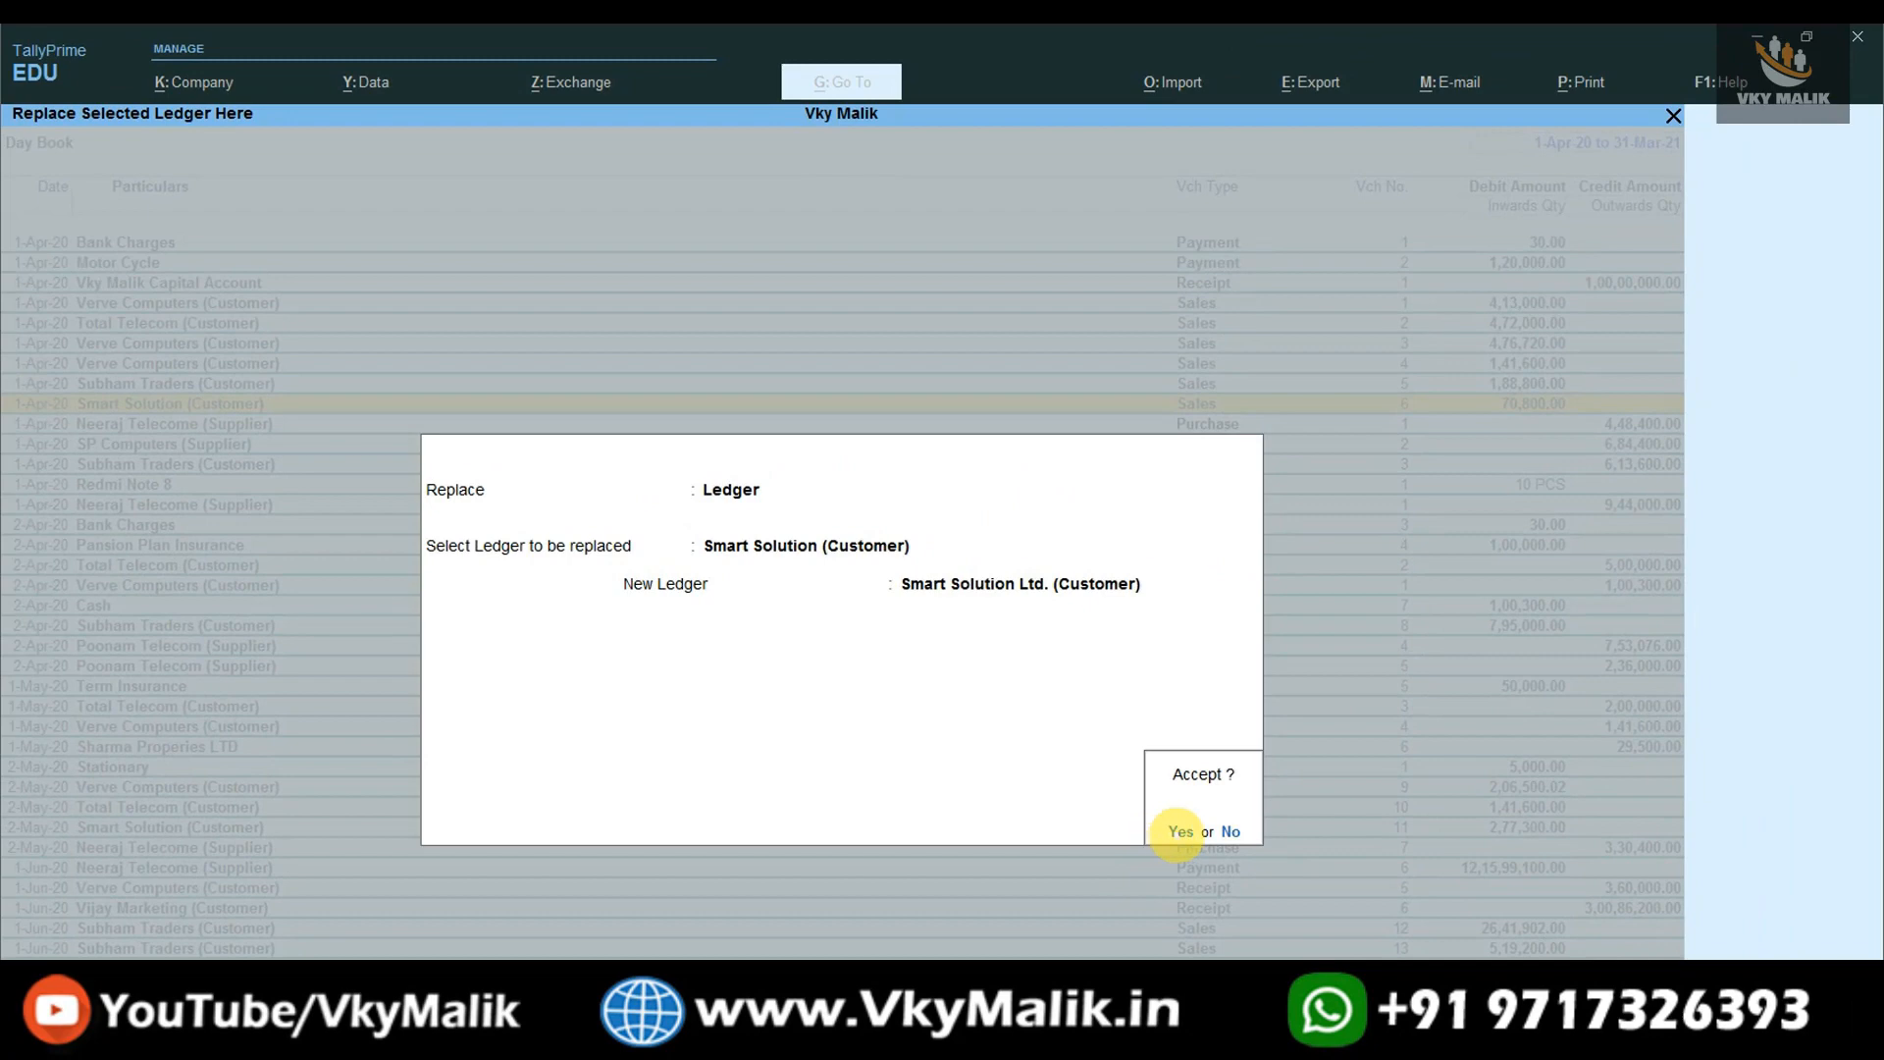
click(1179, 832)
key(Return)
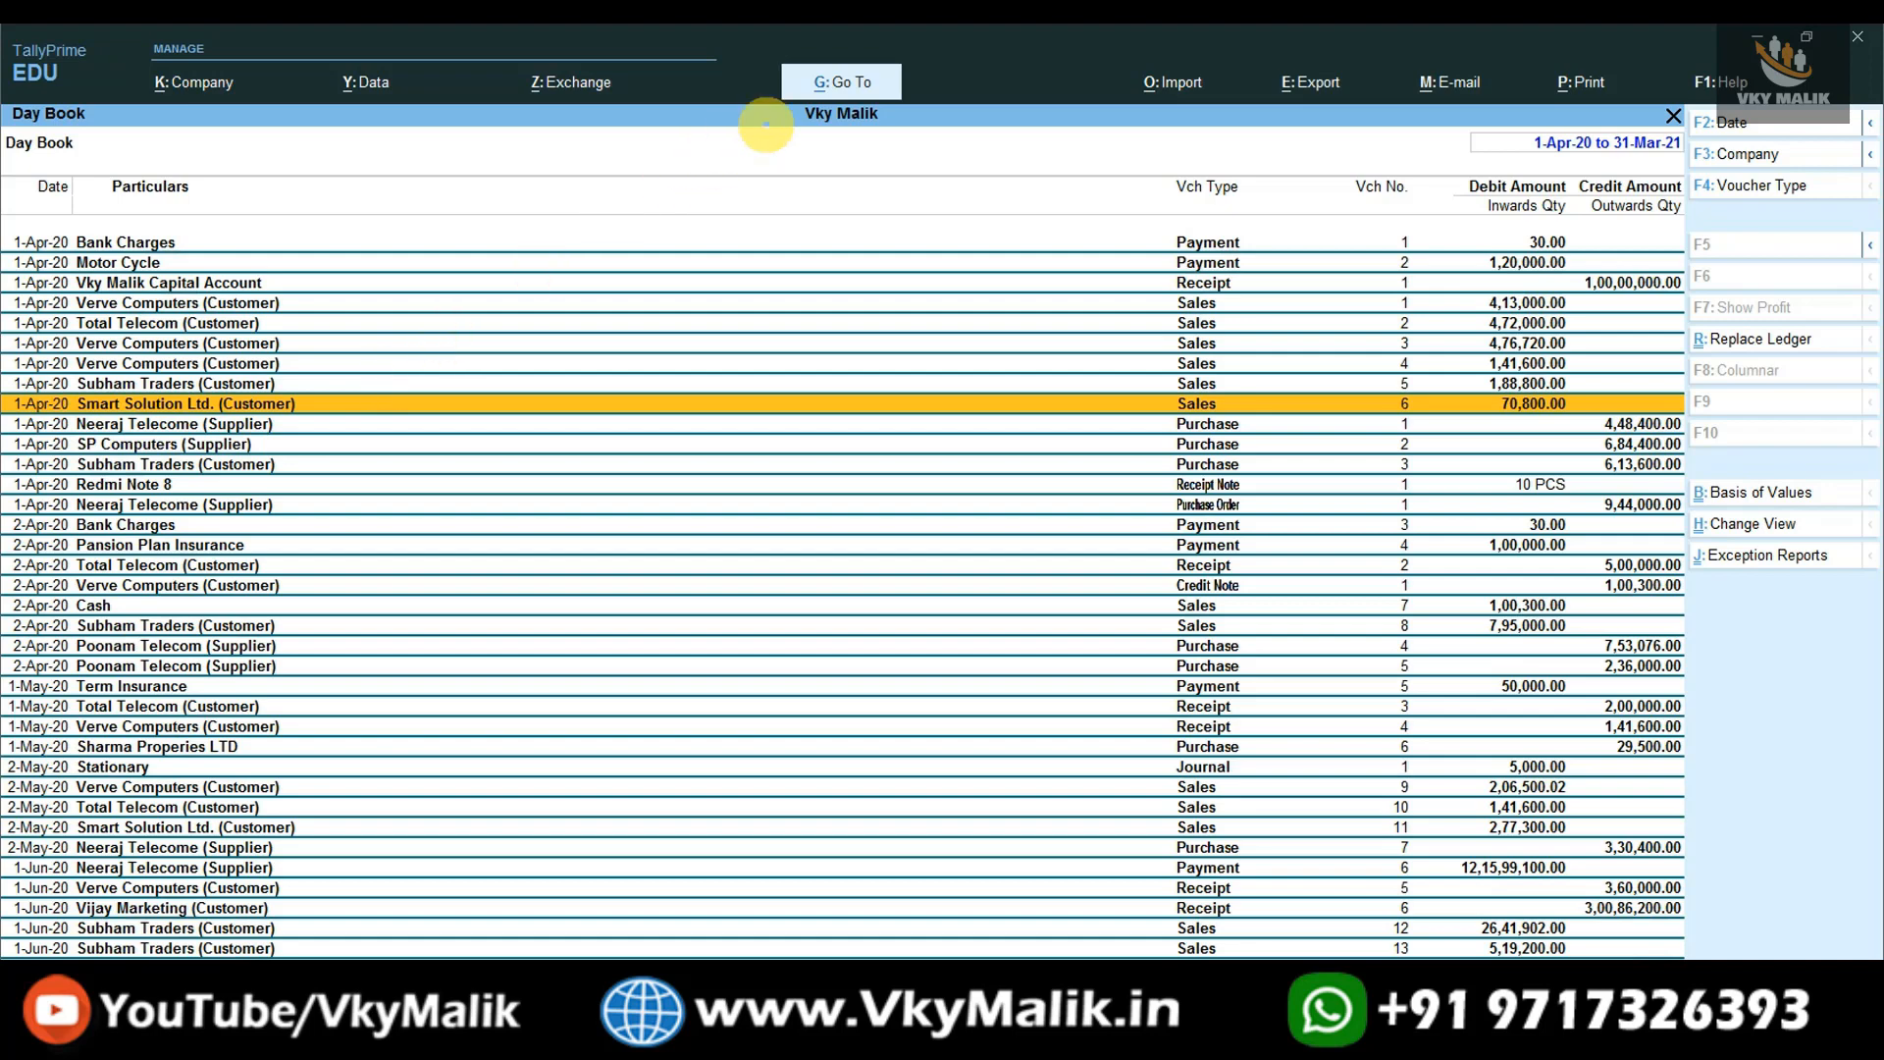
Open the Ledger Vouchers report for Smart Solution (Customer) and check it for the period 1-Apr-20 to 31-Mar-21.
click(832, 78)
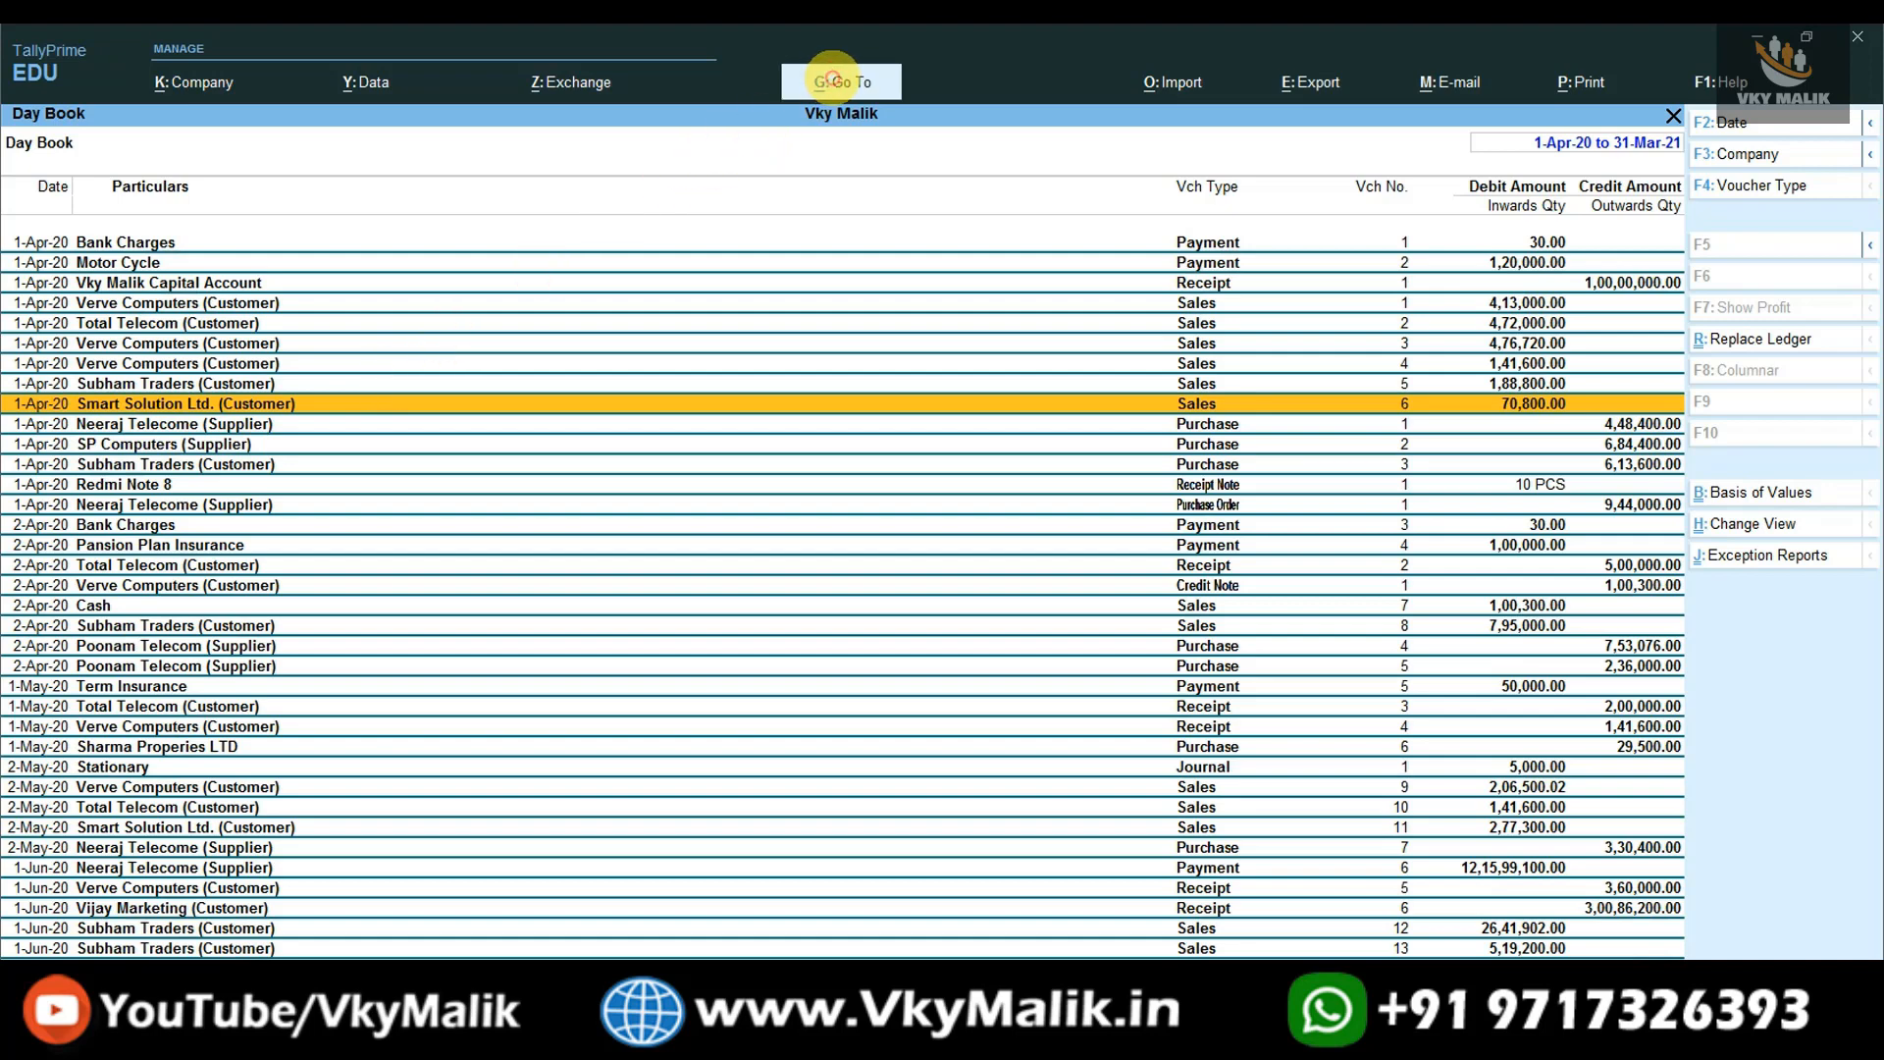
text(Ledger)
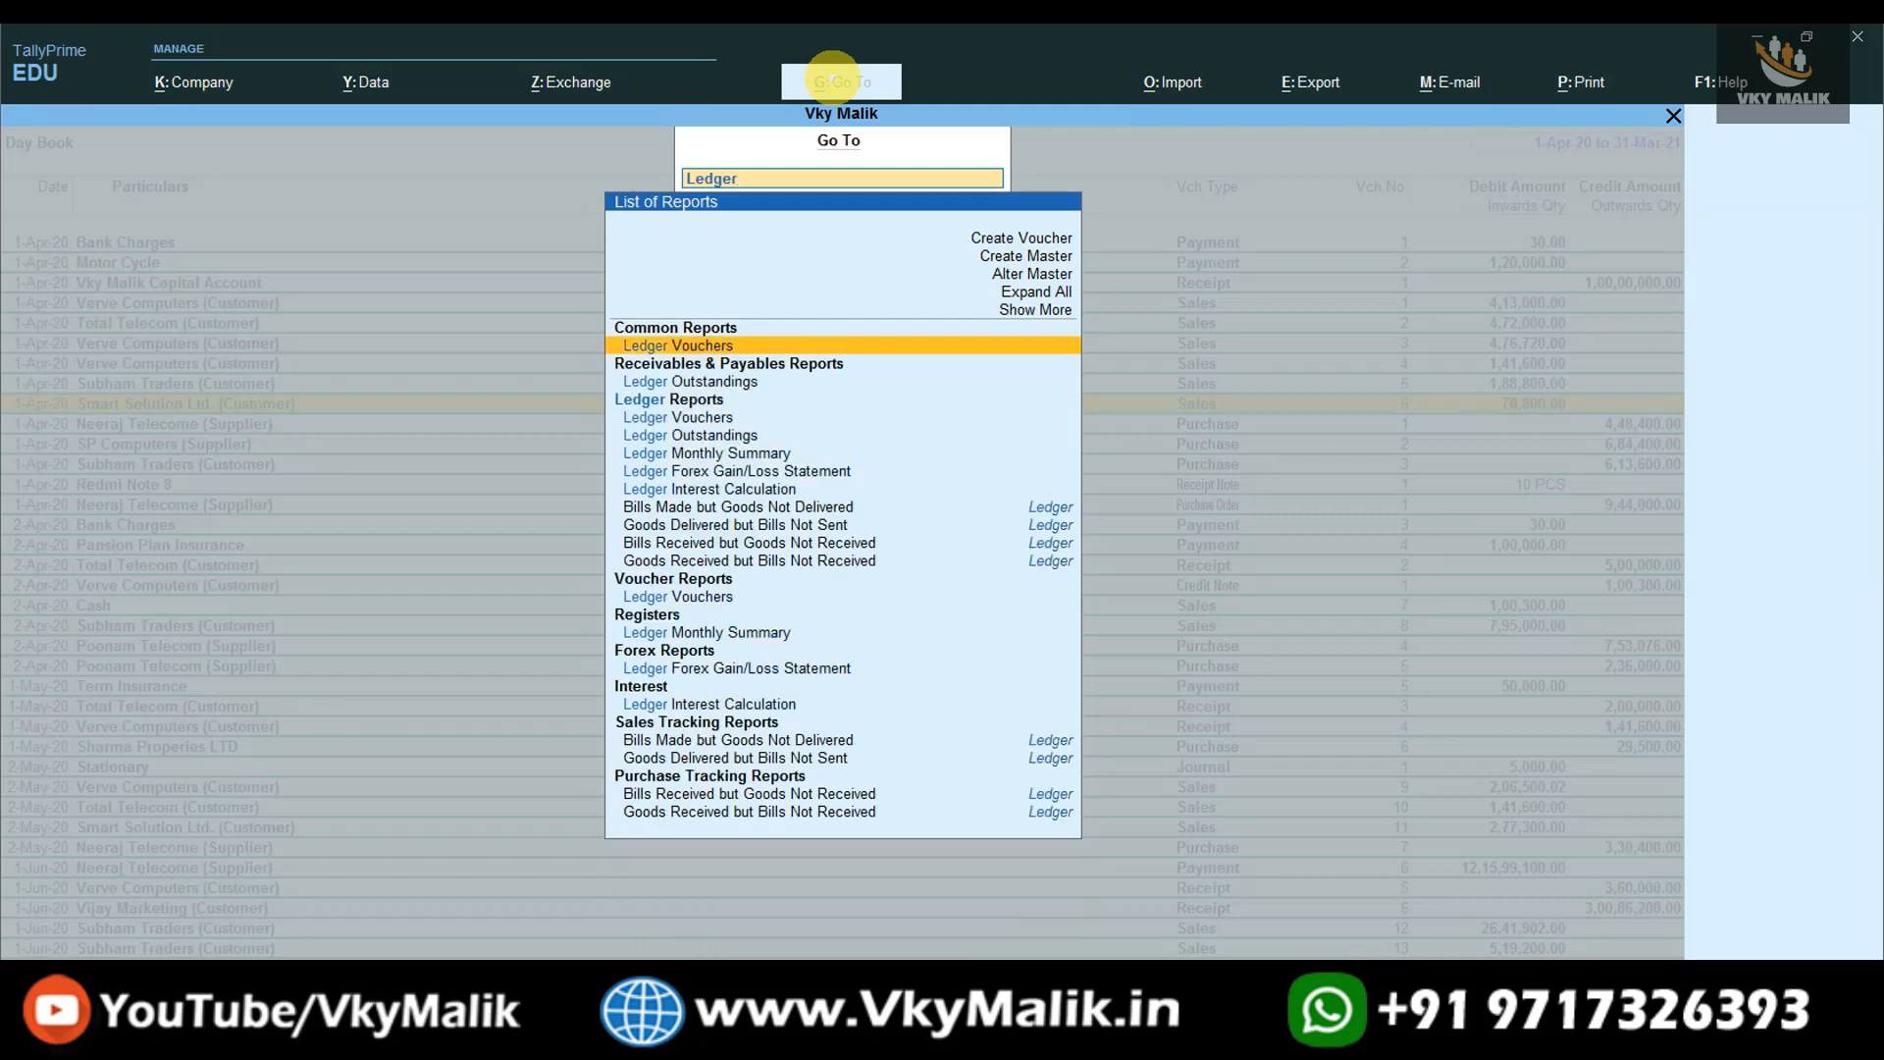
key(Return)
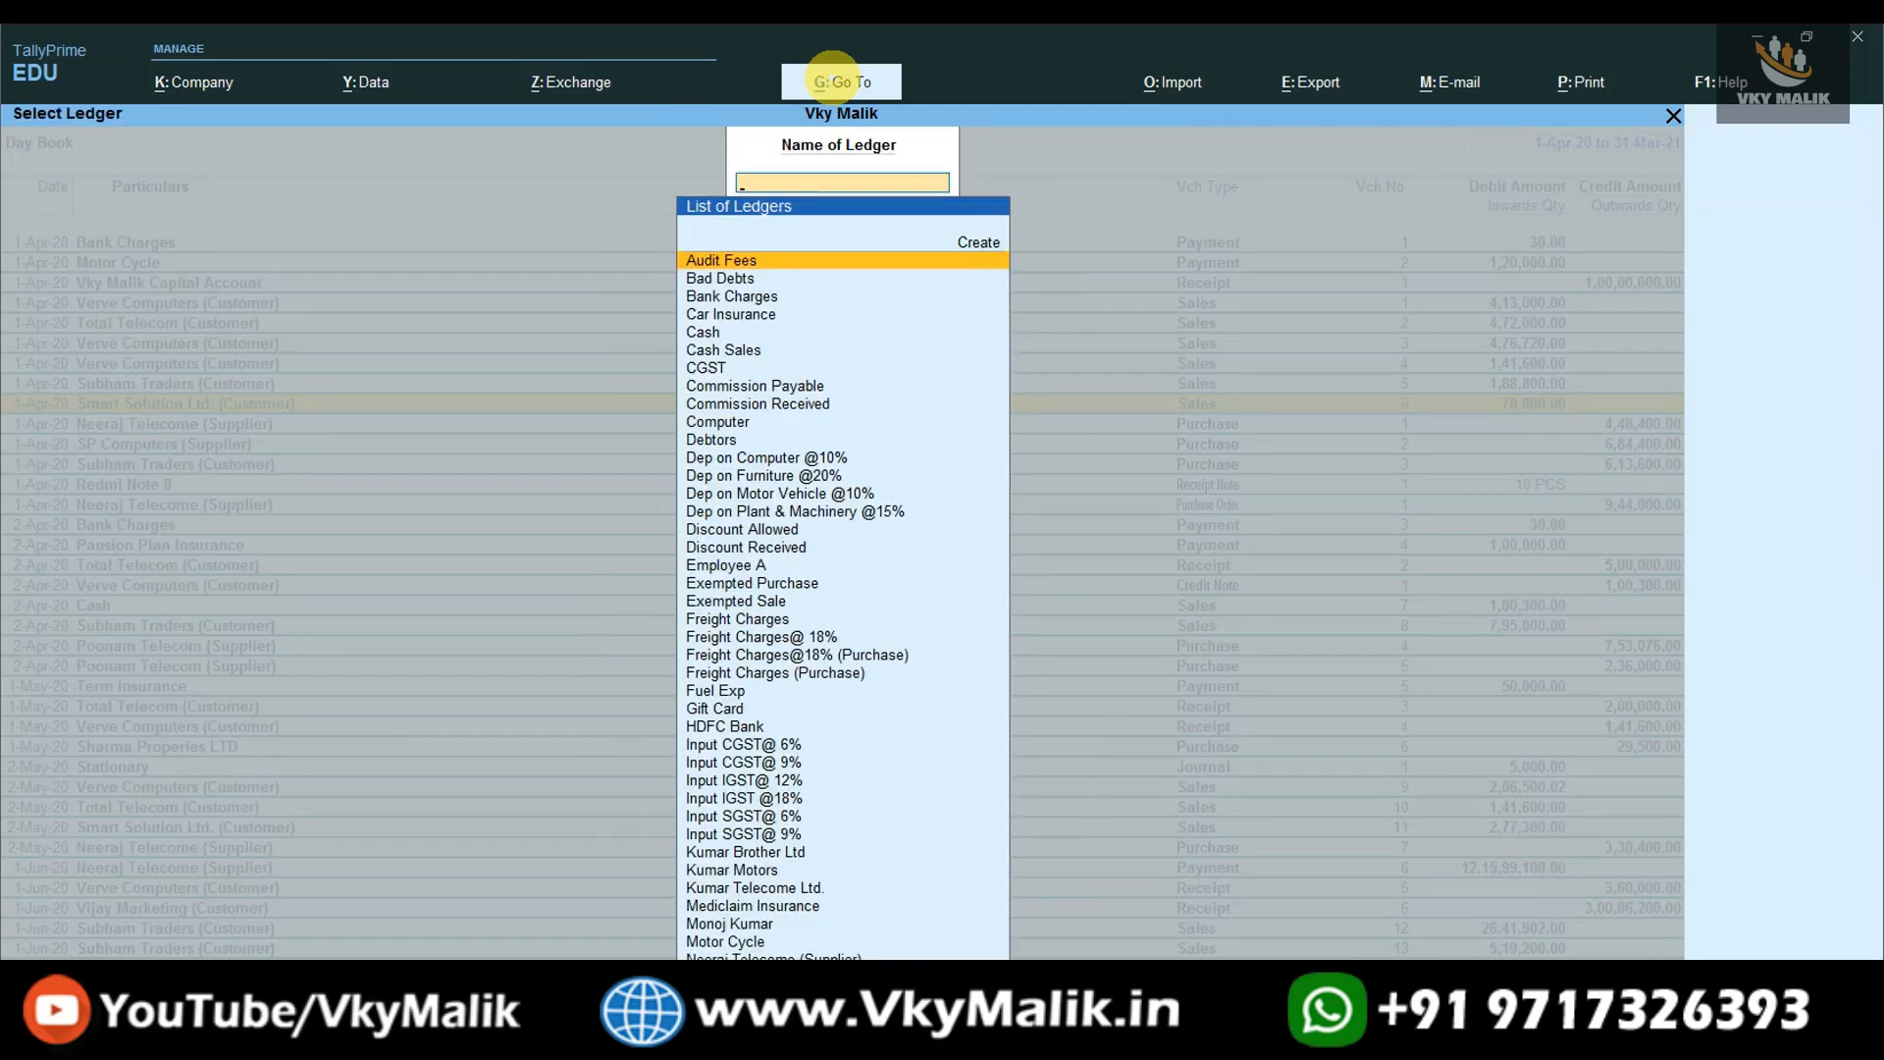
text(Sma)
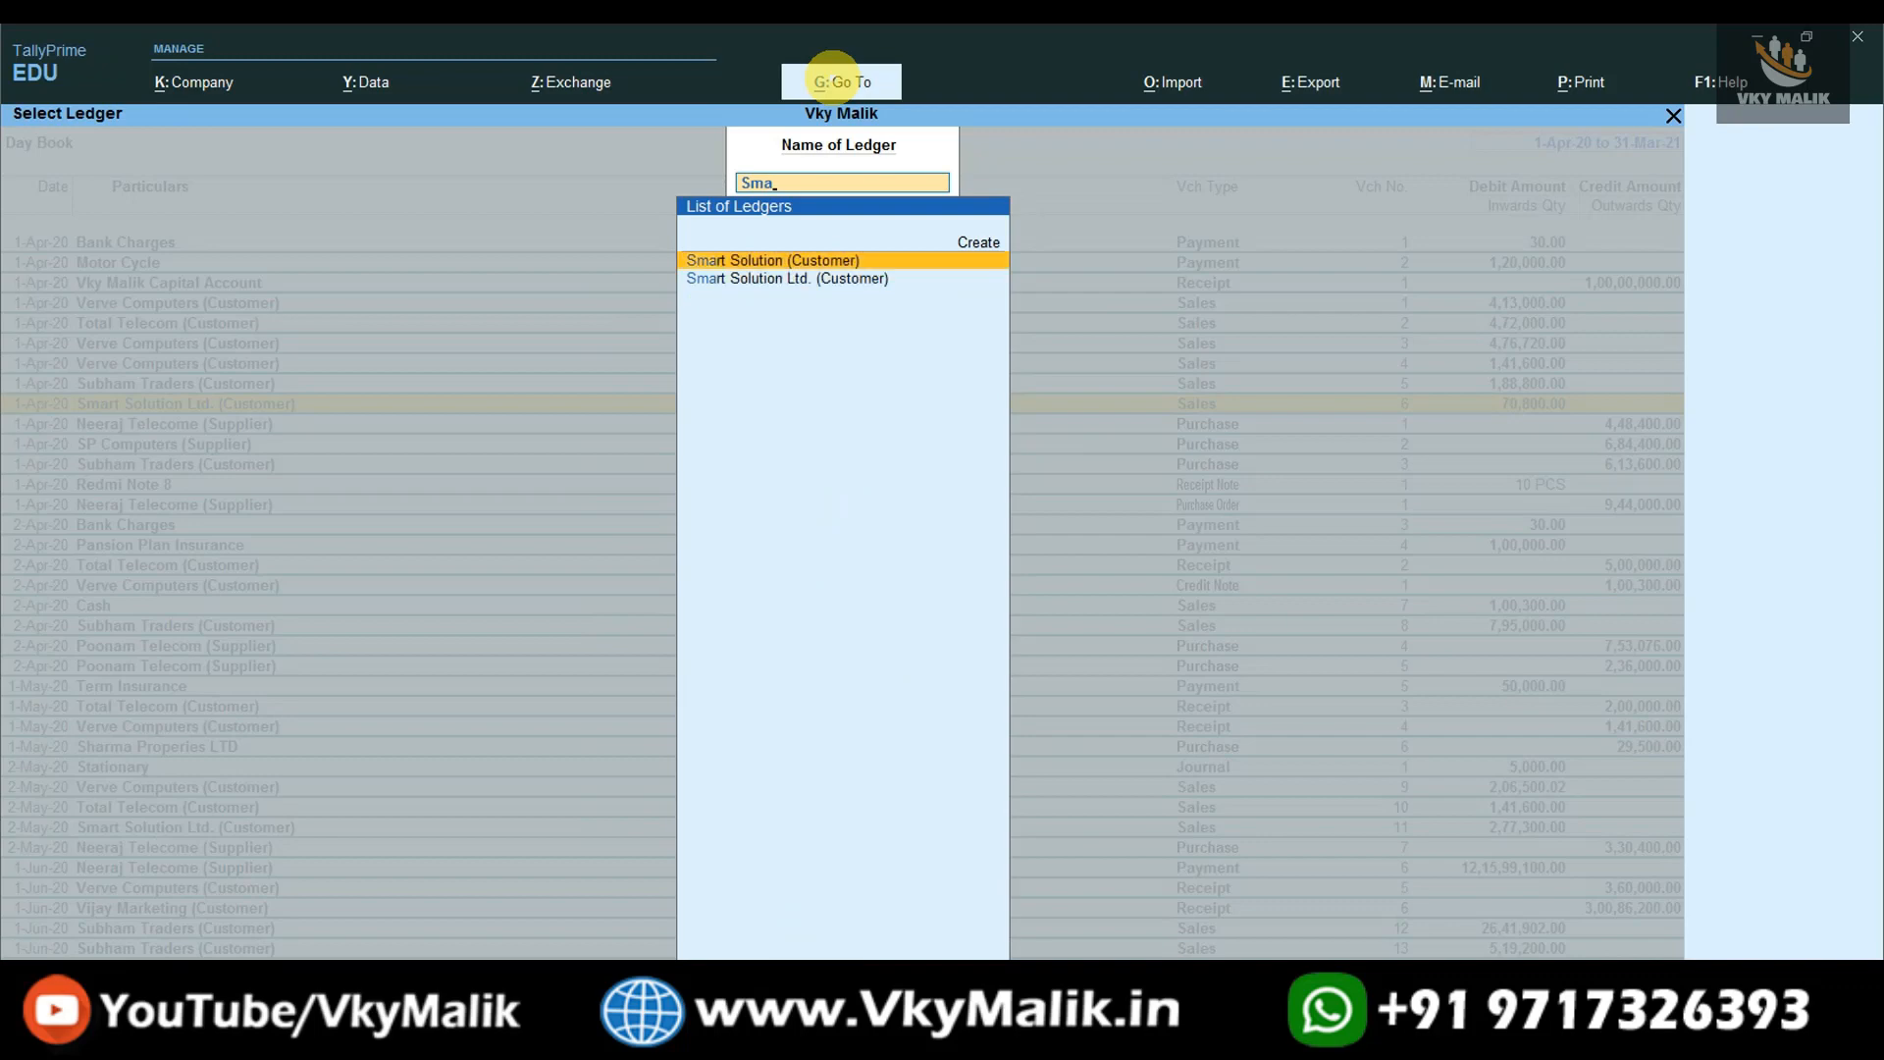
key(Return)
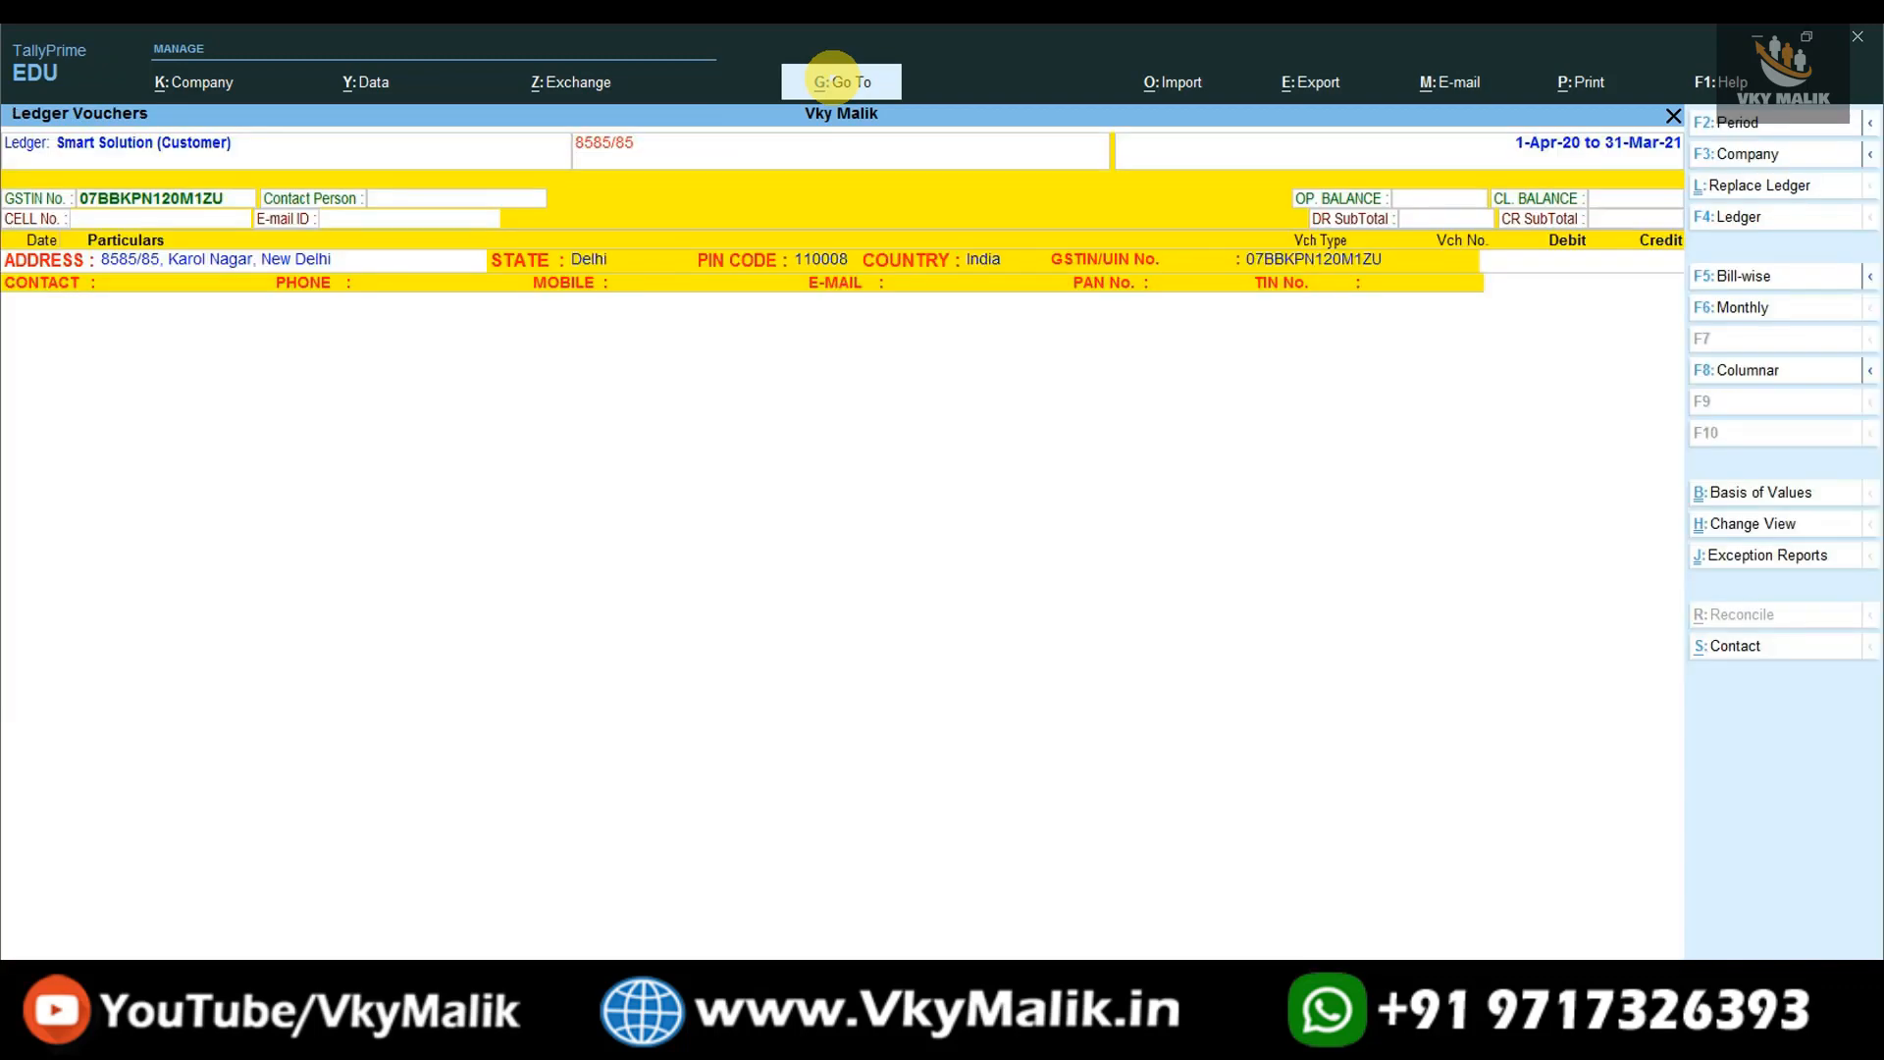
key(F2)
key(Return)
key(Return)
Switch the ledger report to Smart Solution Ltd. (Customer) and set its period to 1-Apr-20 through 31-Mar-21.
key(Escape)
key(Down)
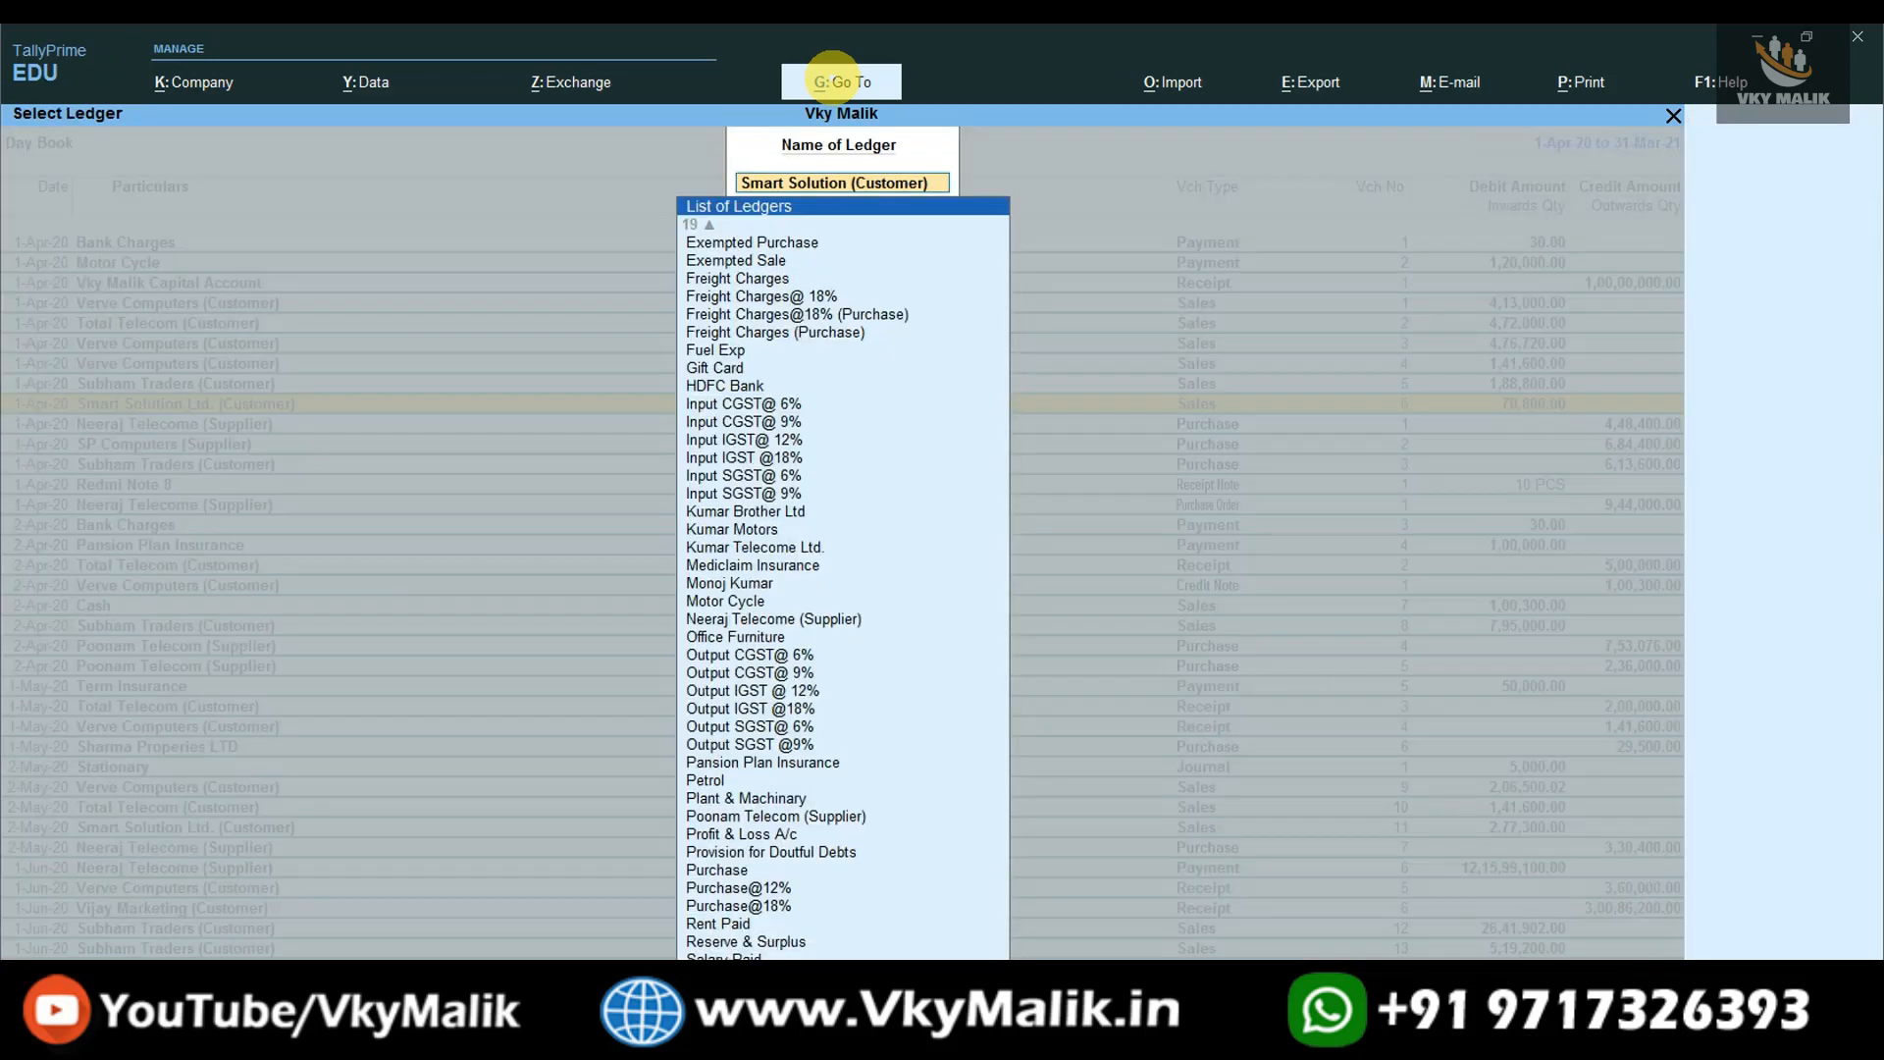
key(Return)
key(alt+F2)
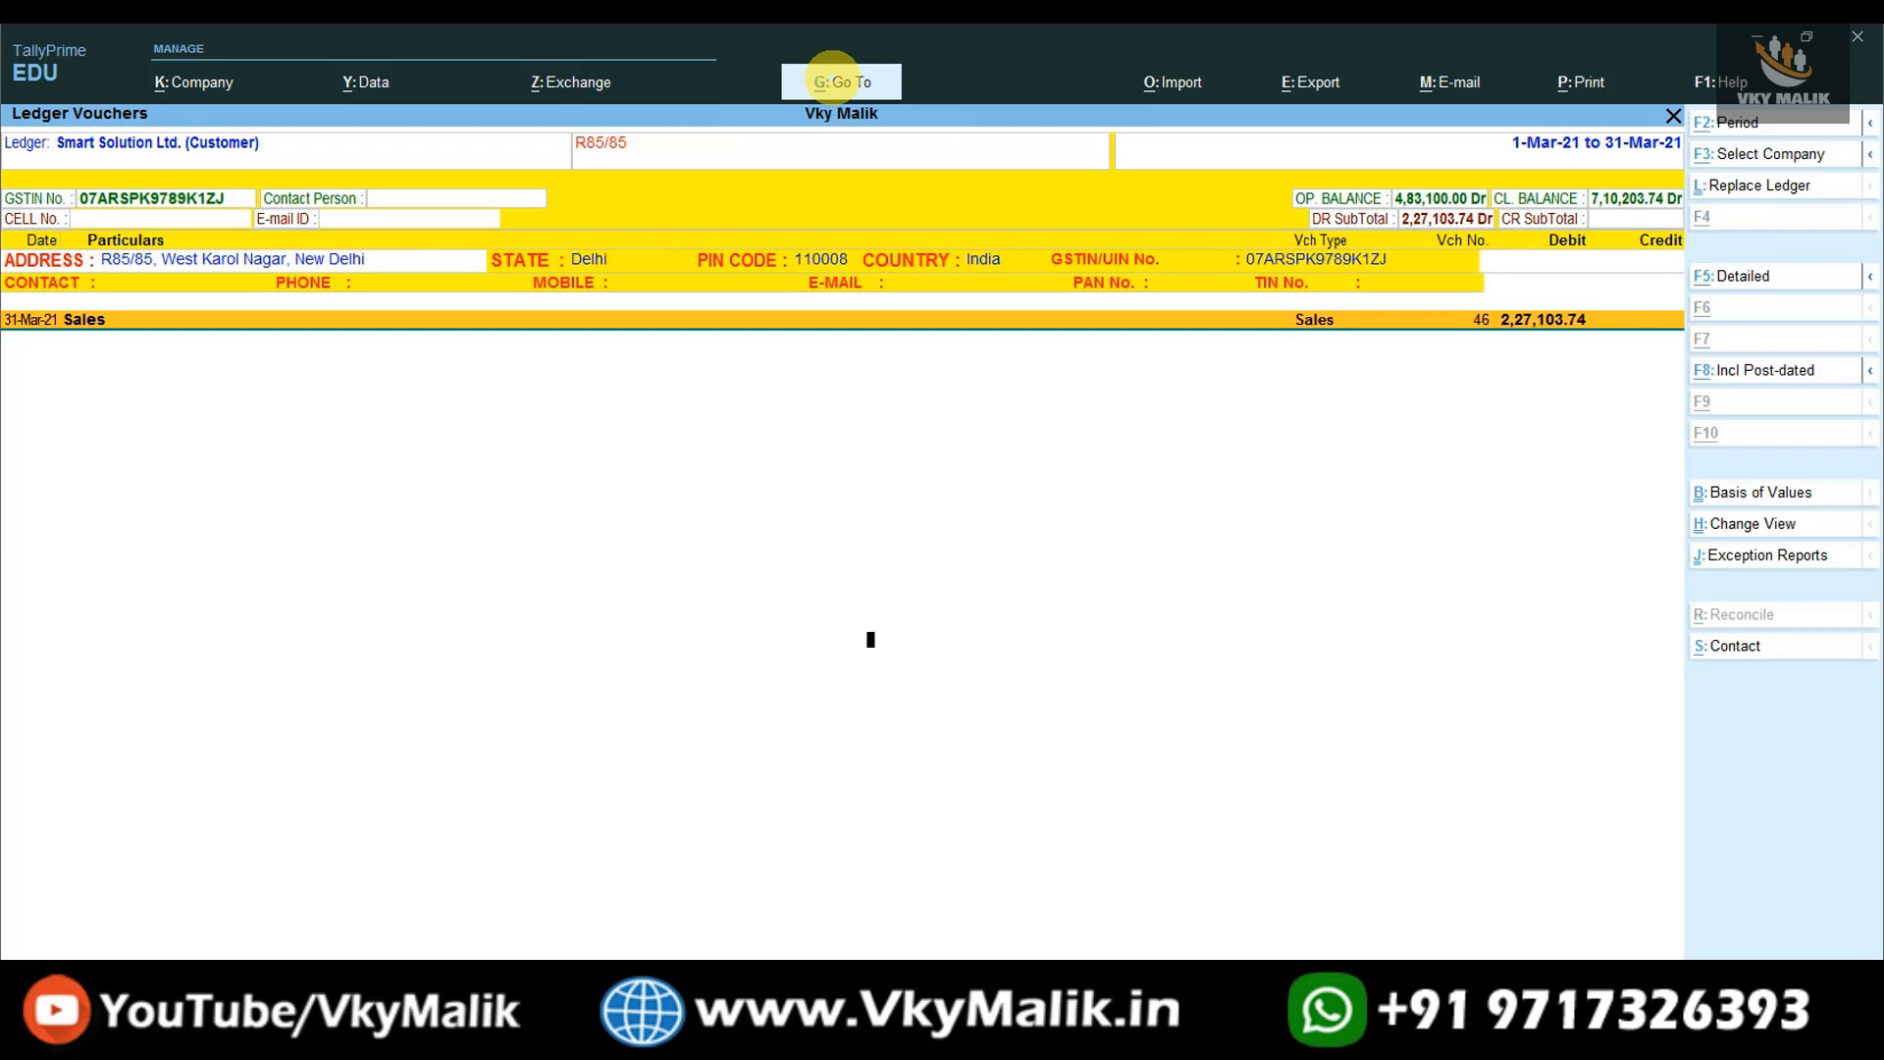
key(space)
key(Return)
key(space)
key(Return)
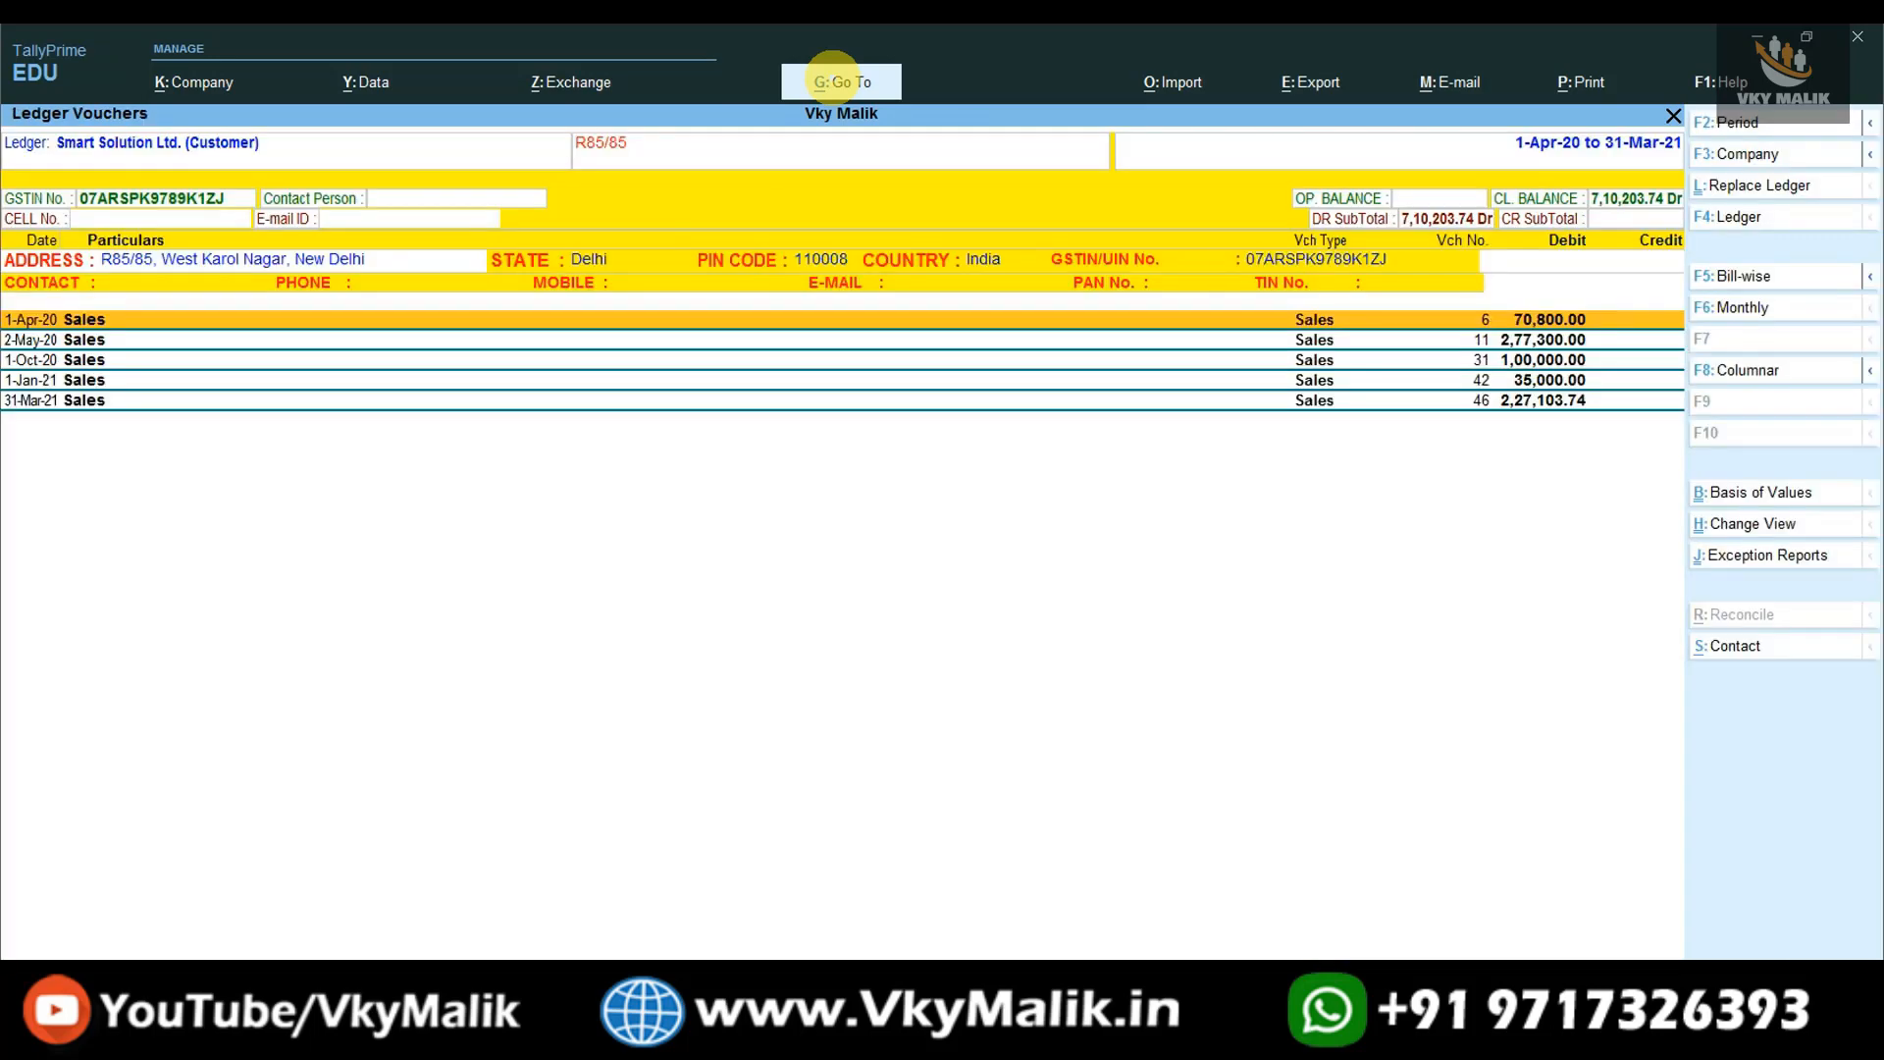
Check the party ledger in the 1-Apr-20 and 2-May-20 sales vouchers of Smart Solution Ltd. (Customer), returning to the report after each.
key(Down)
key(Down)
key(Down)
key(Up)
key(Up)
key(Up)
key(Return)
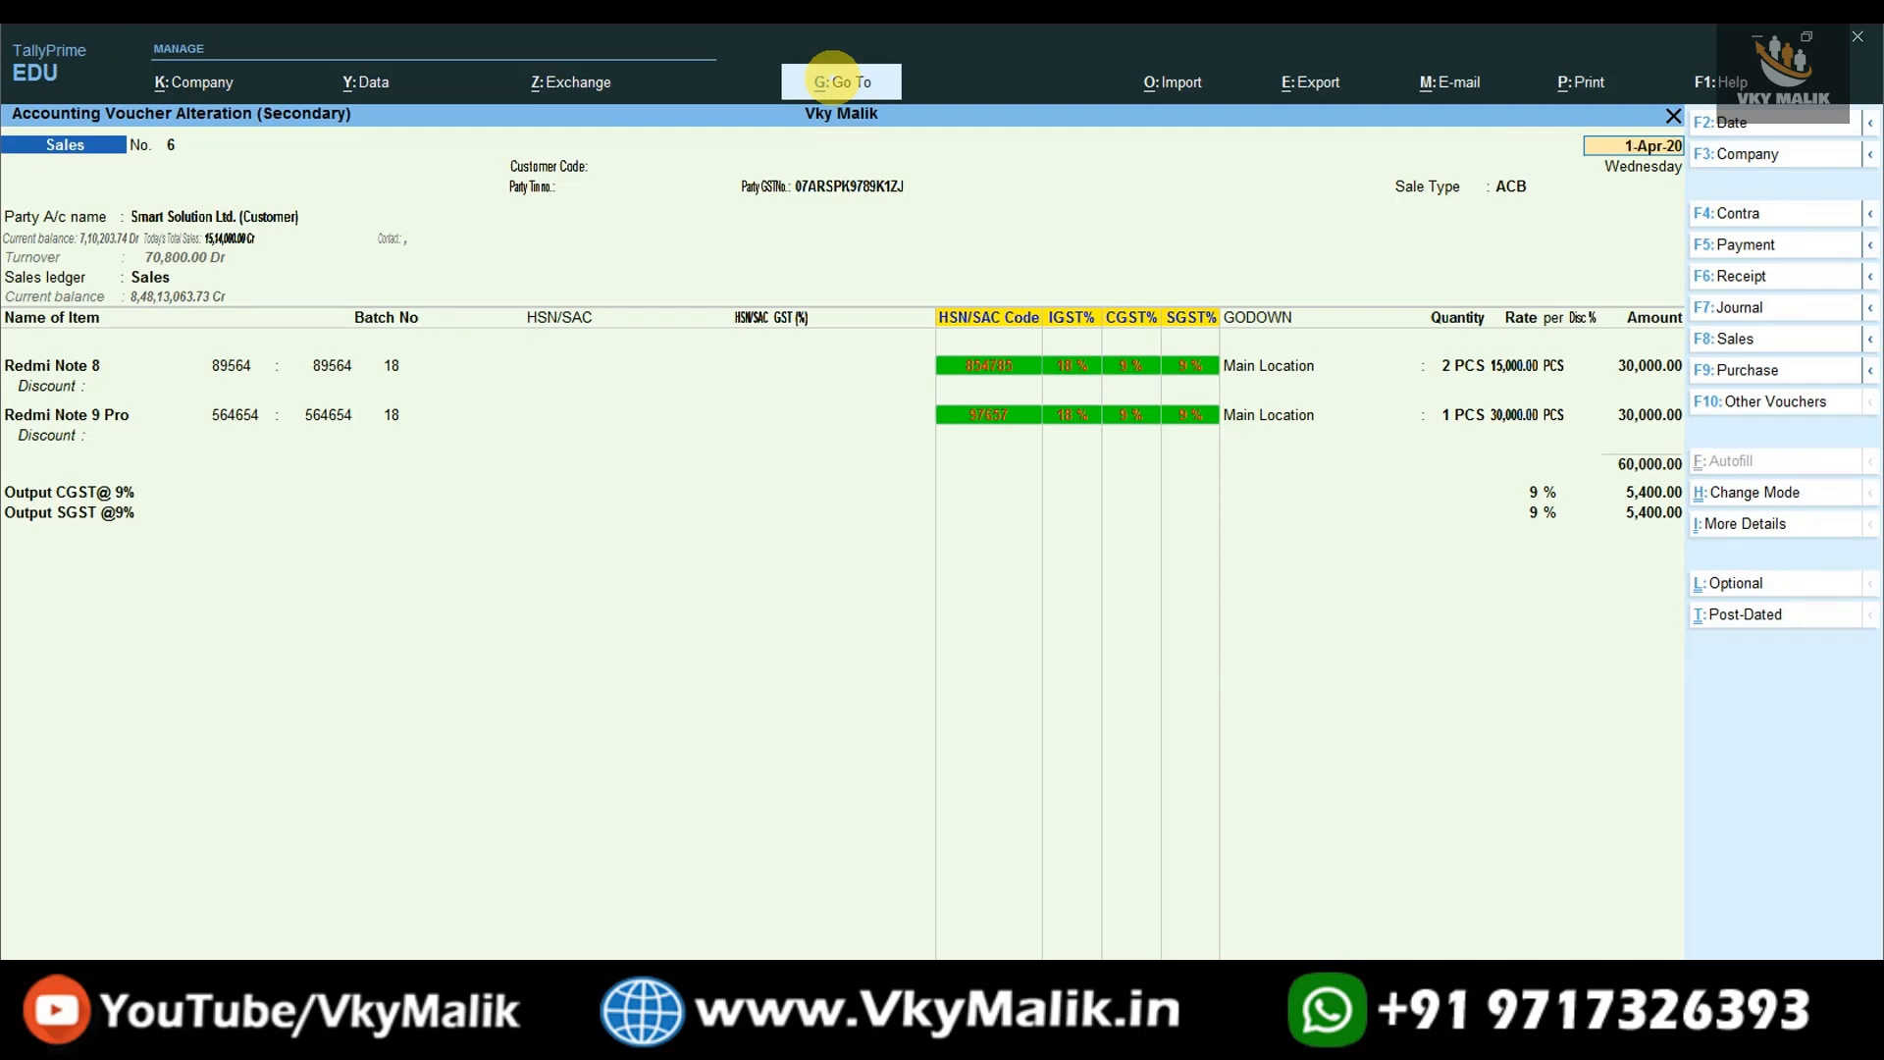
key(Escape)
key(Down)
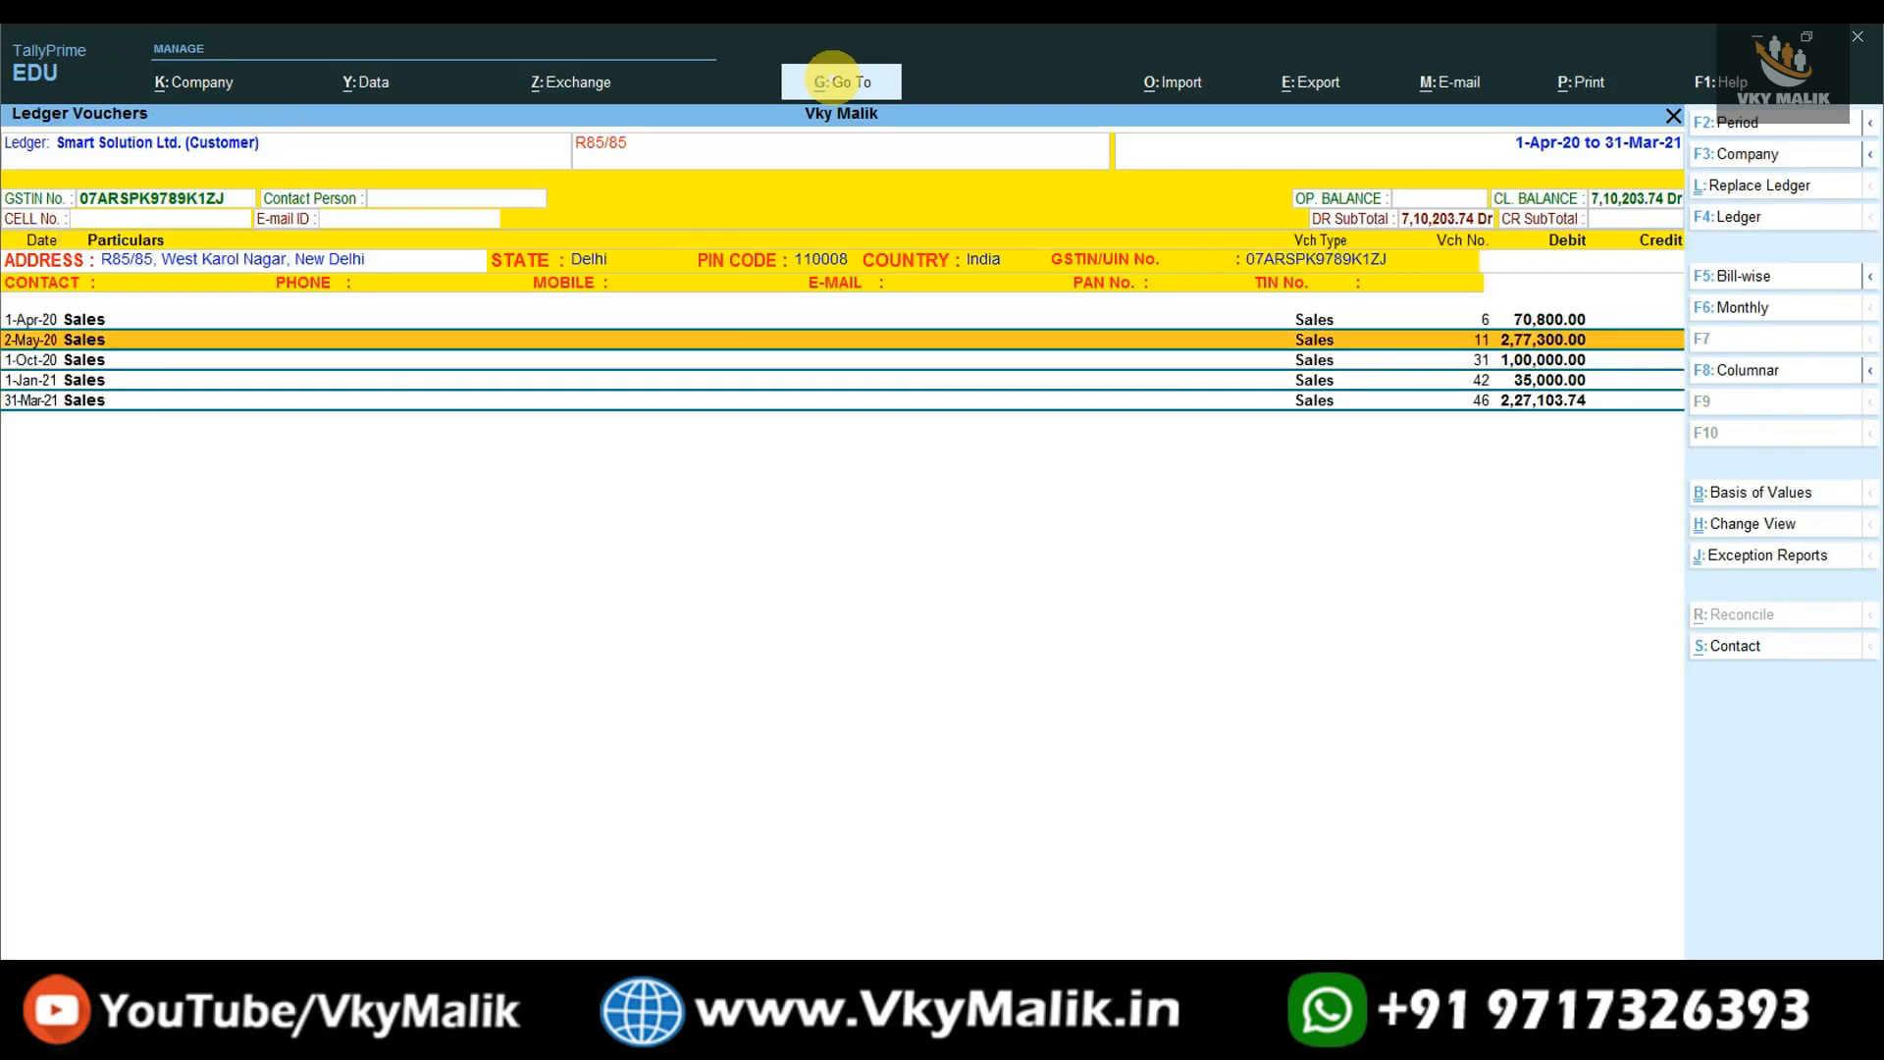
key(Return)
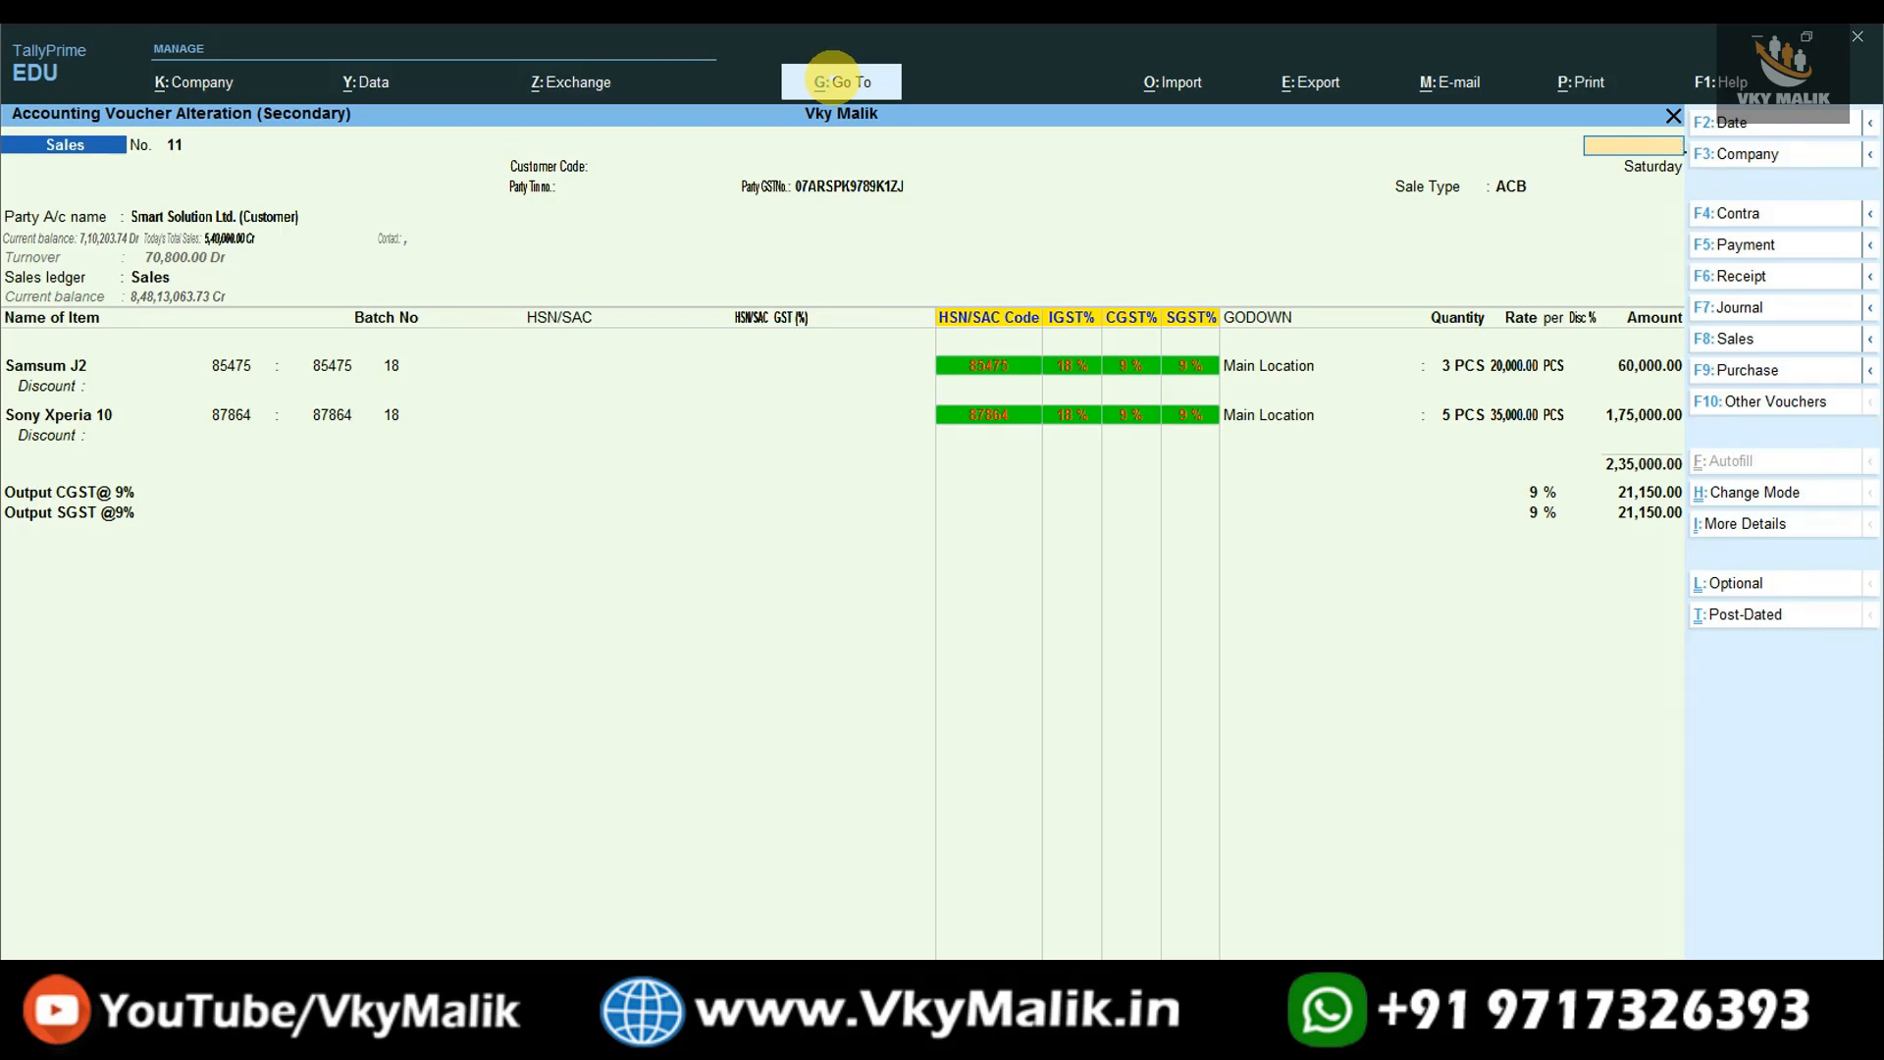
key(Escape)
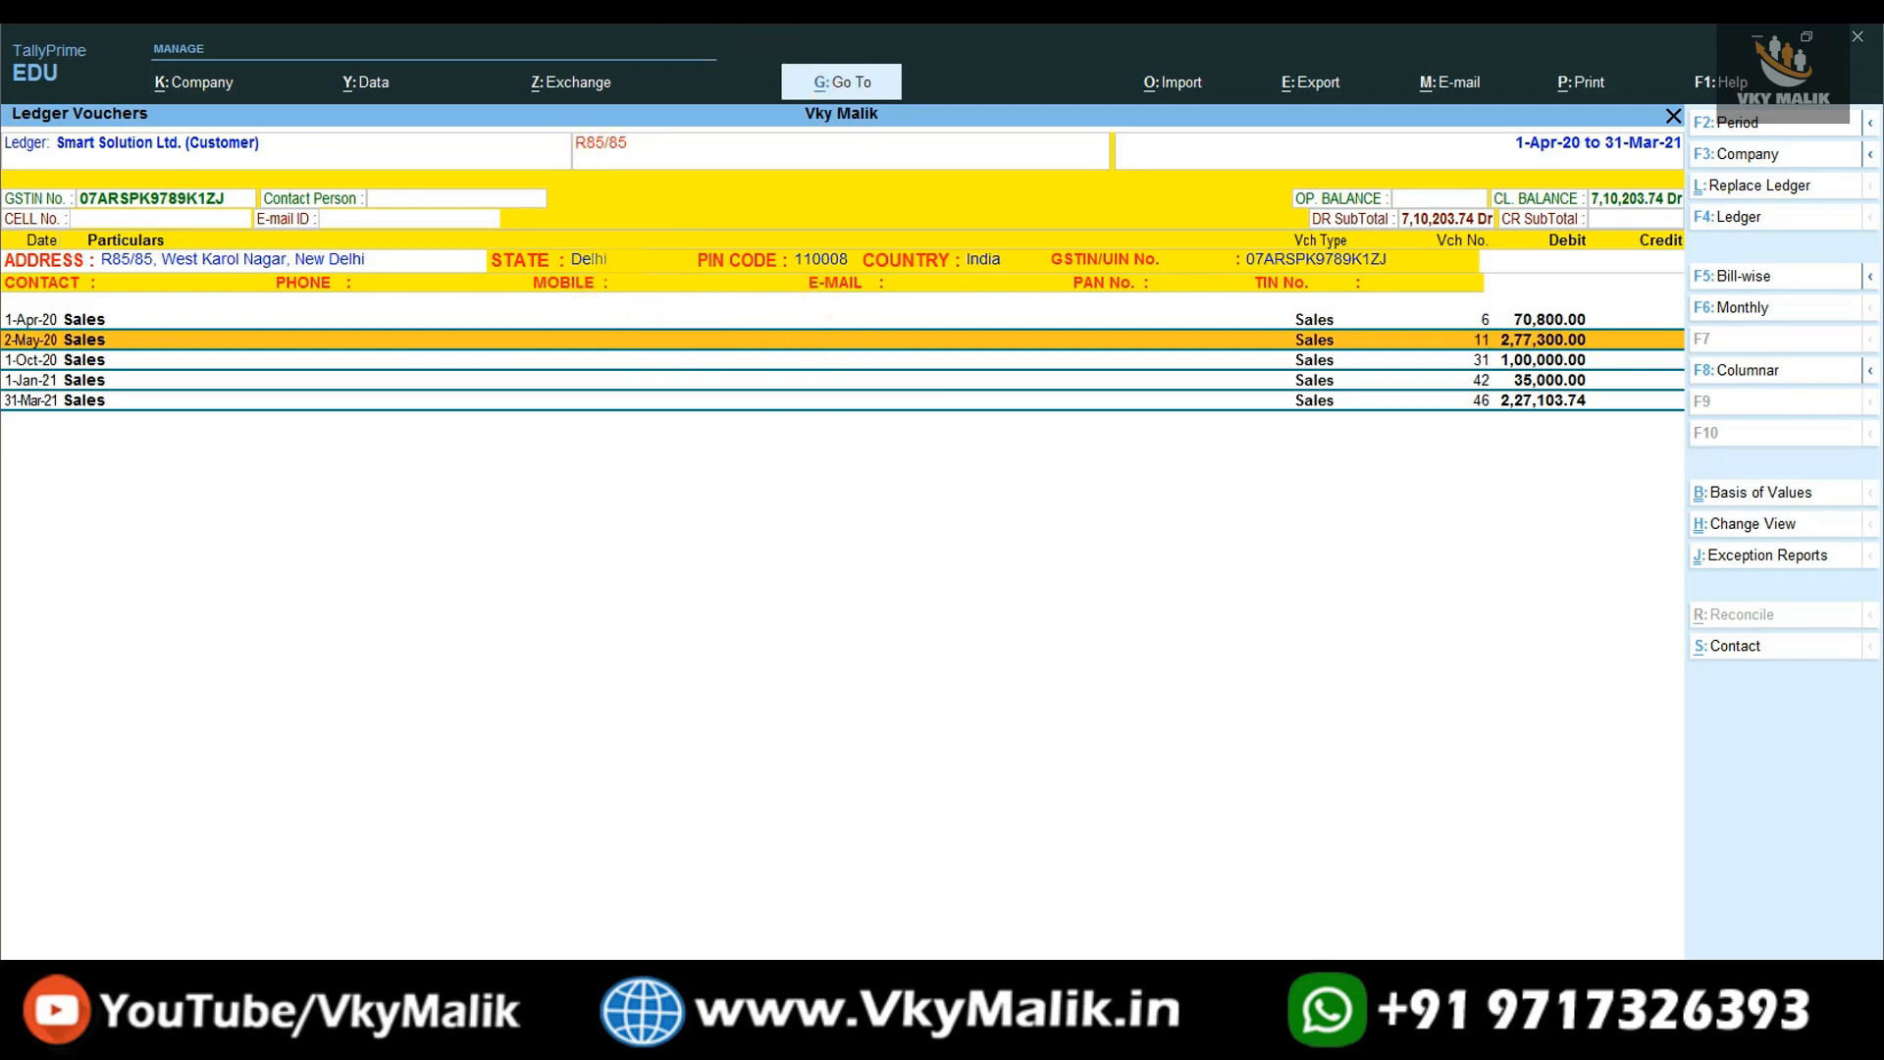
Close the ledger report and the Day Book to return to the Gateway of Tally.
key(Escape)
key(Escape)
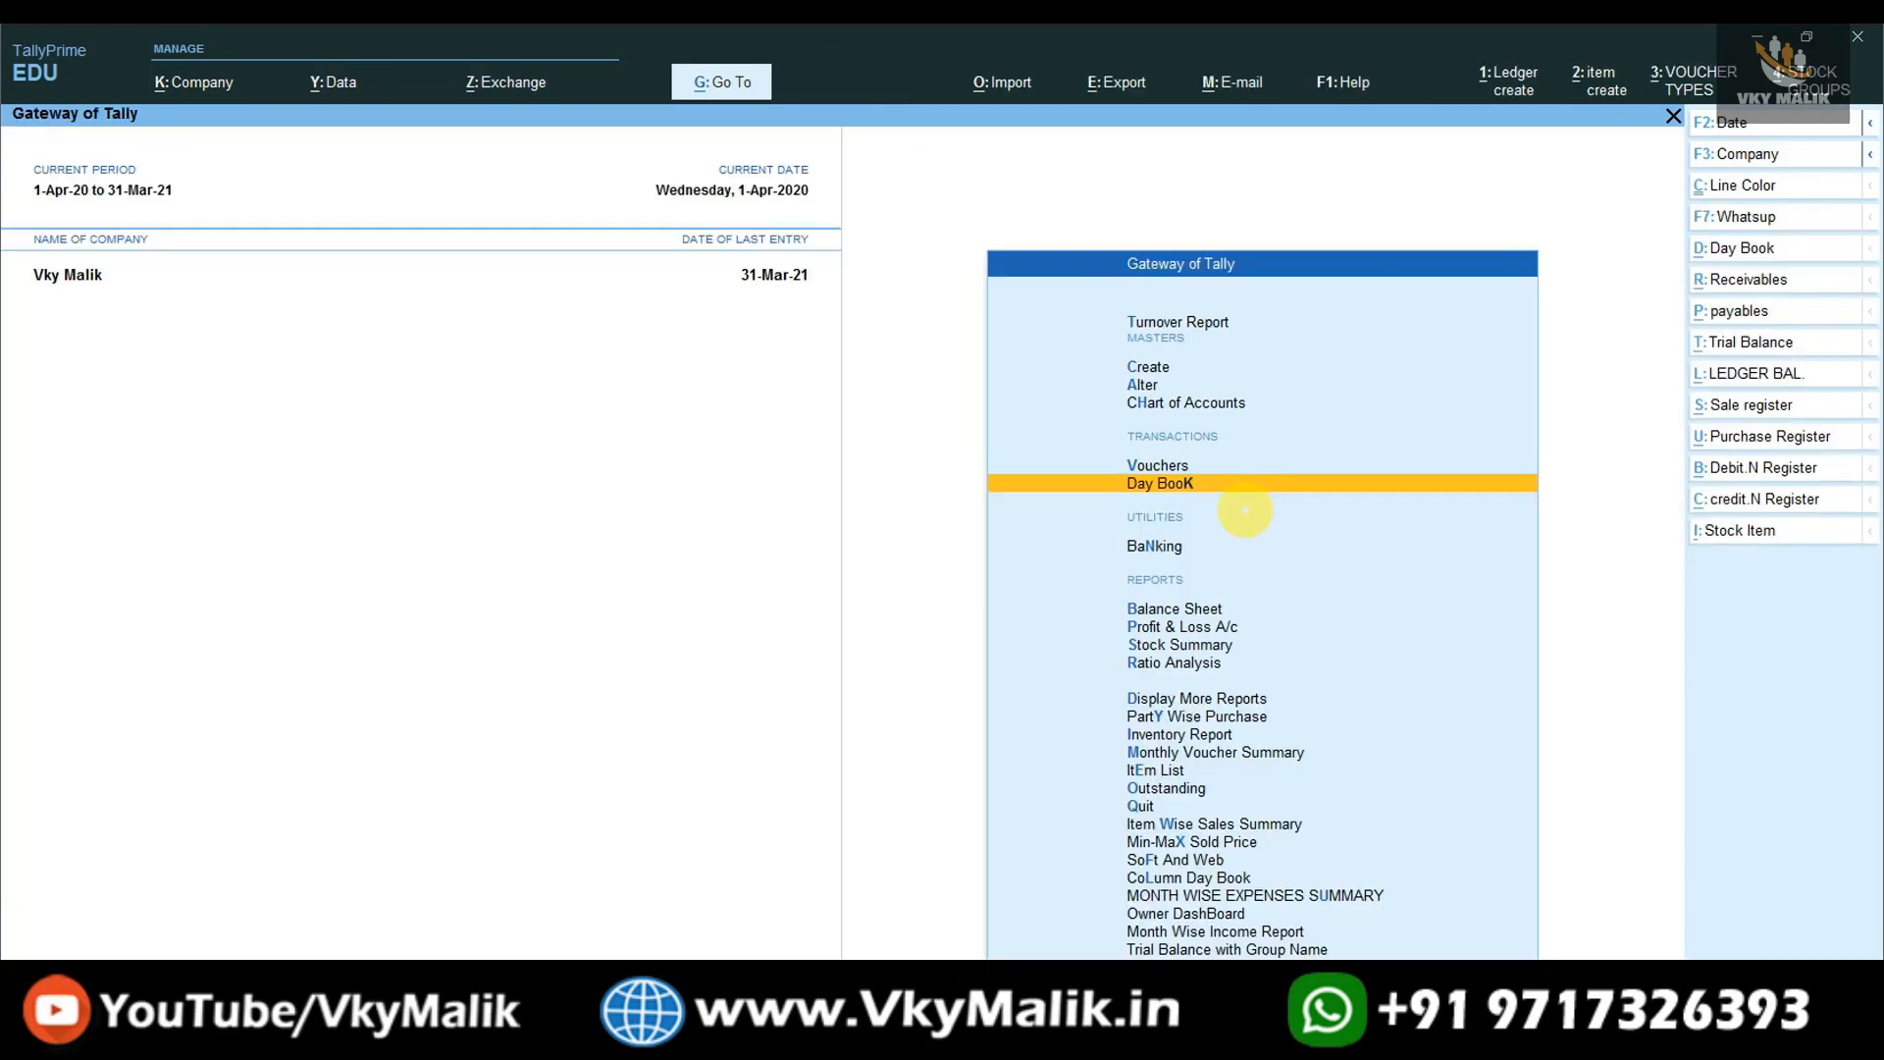
key(Home)
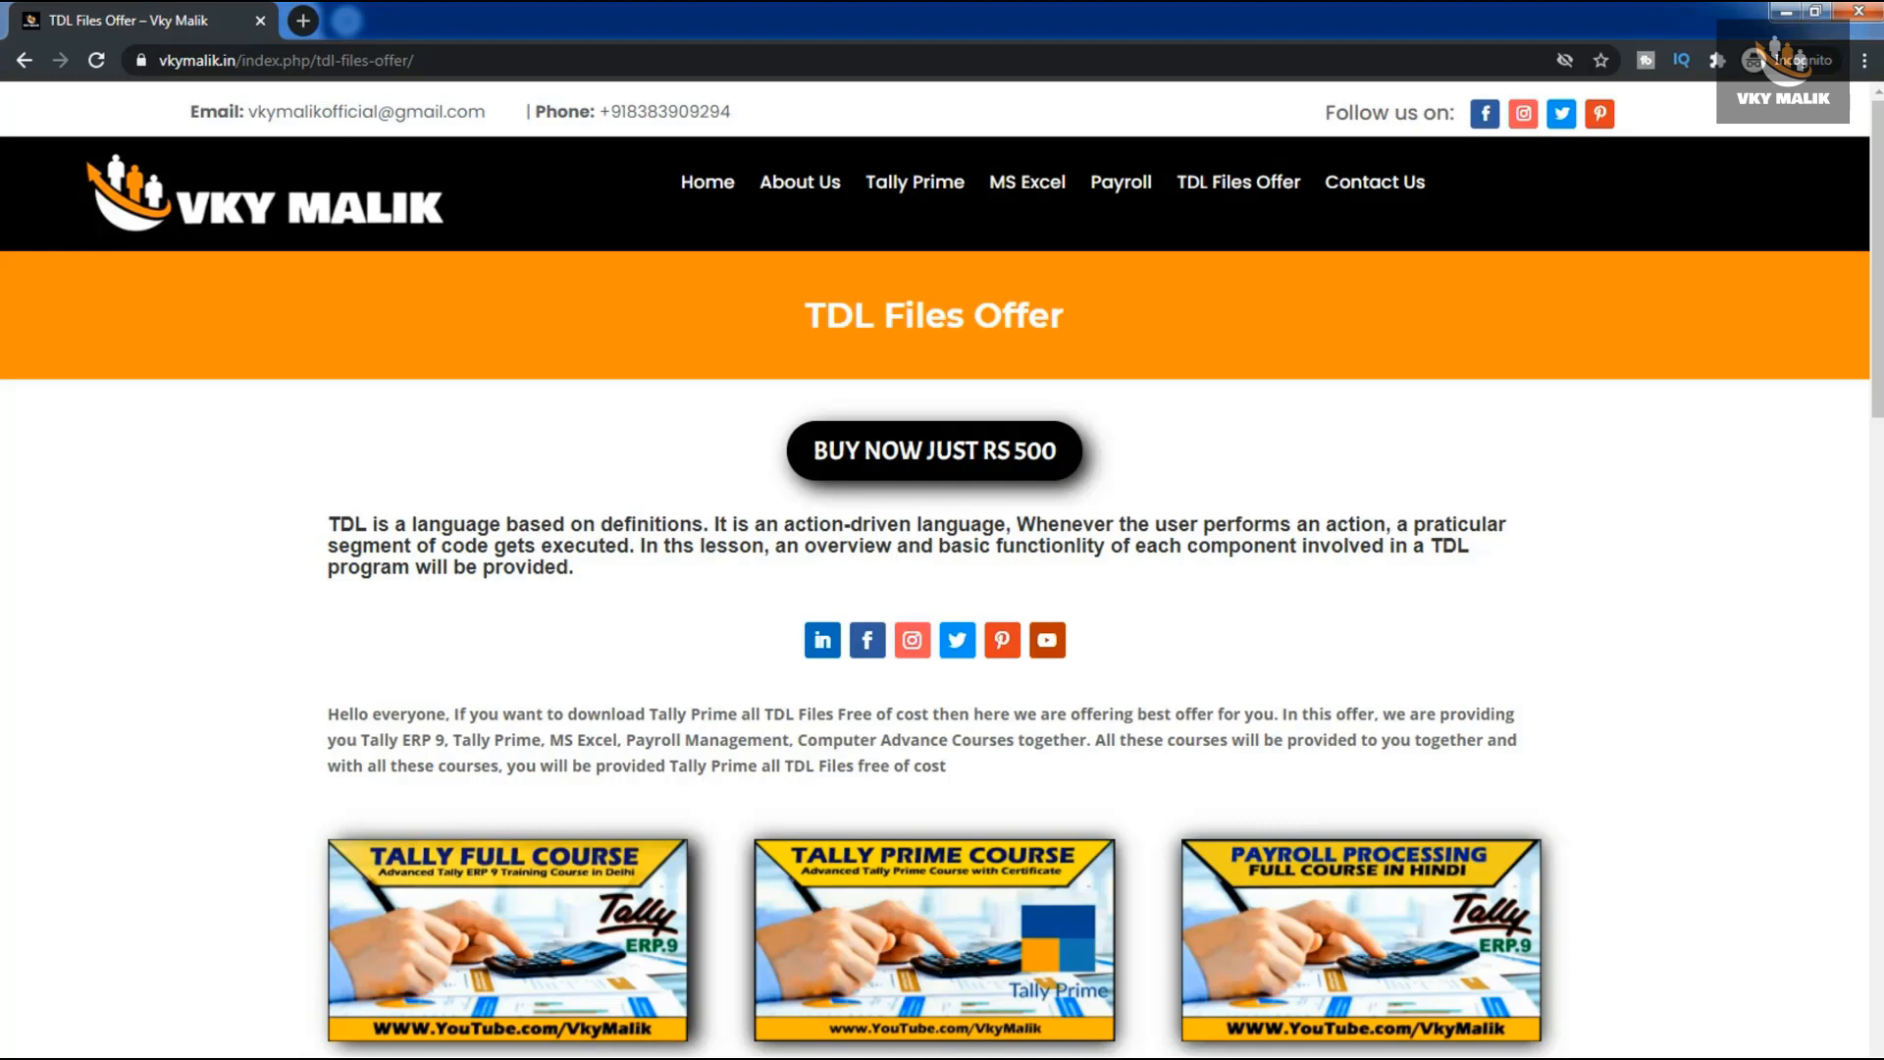
In the web browser, examine the TDL Files Offer page, including its course offers, list of Tally Prime TDL files and contact form.
scroll(943, 571, down, 6)
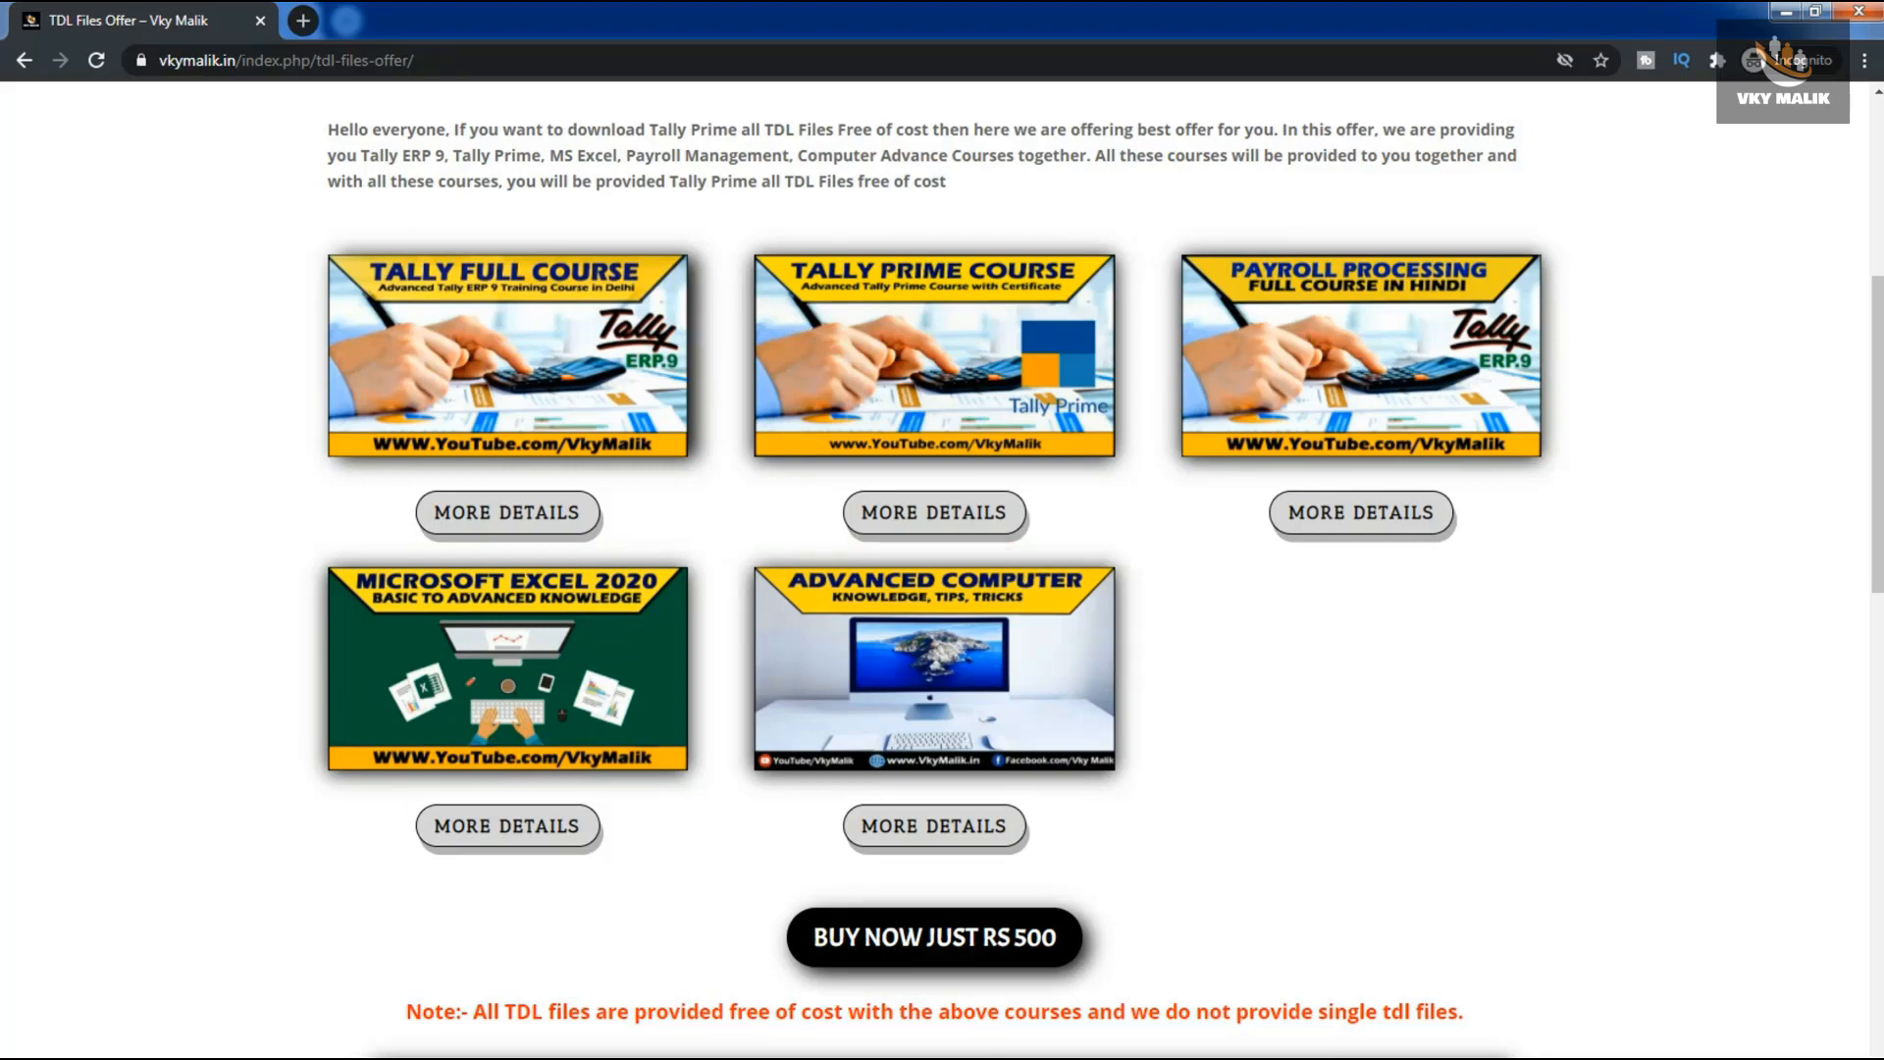
scroll(942, 570, down, 8)
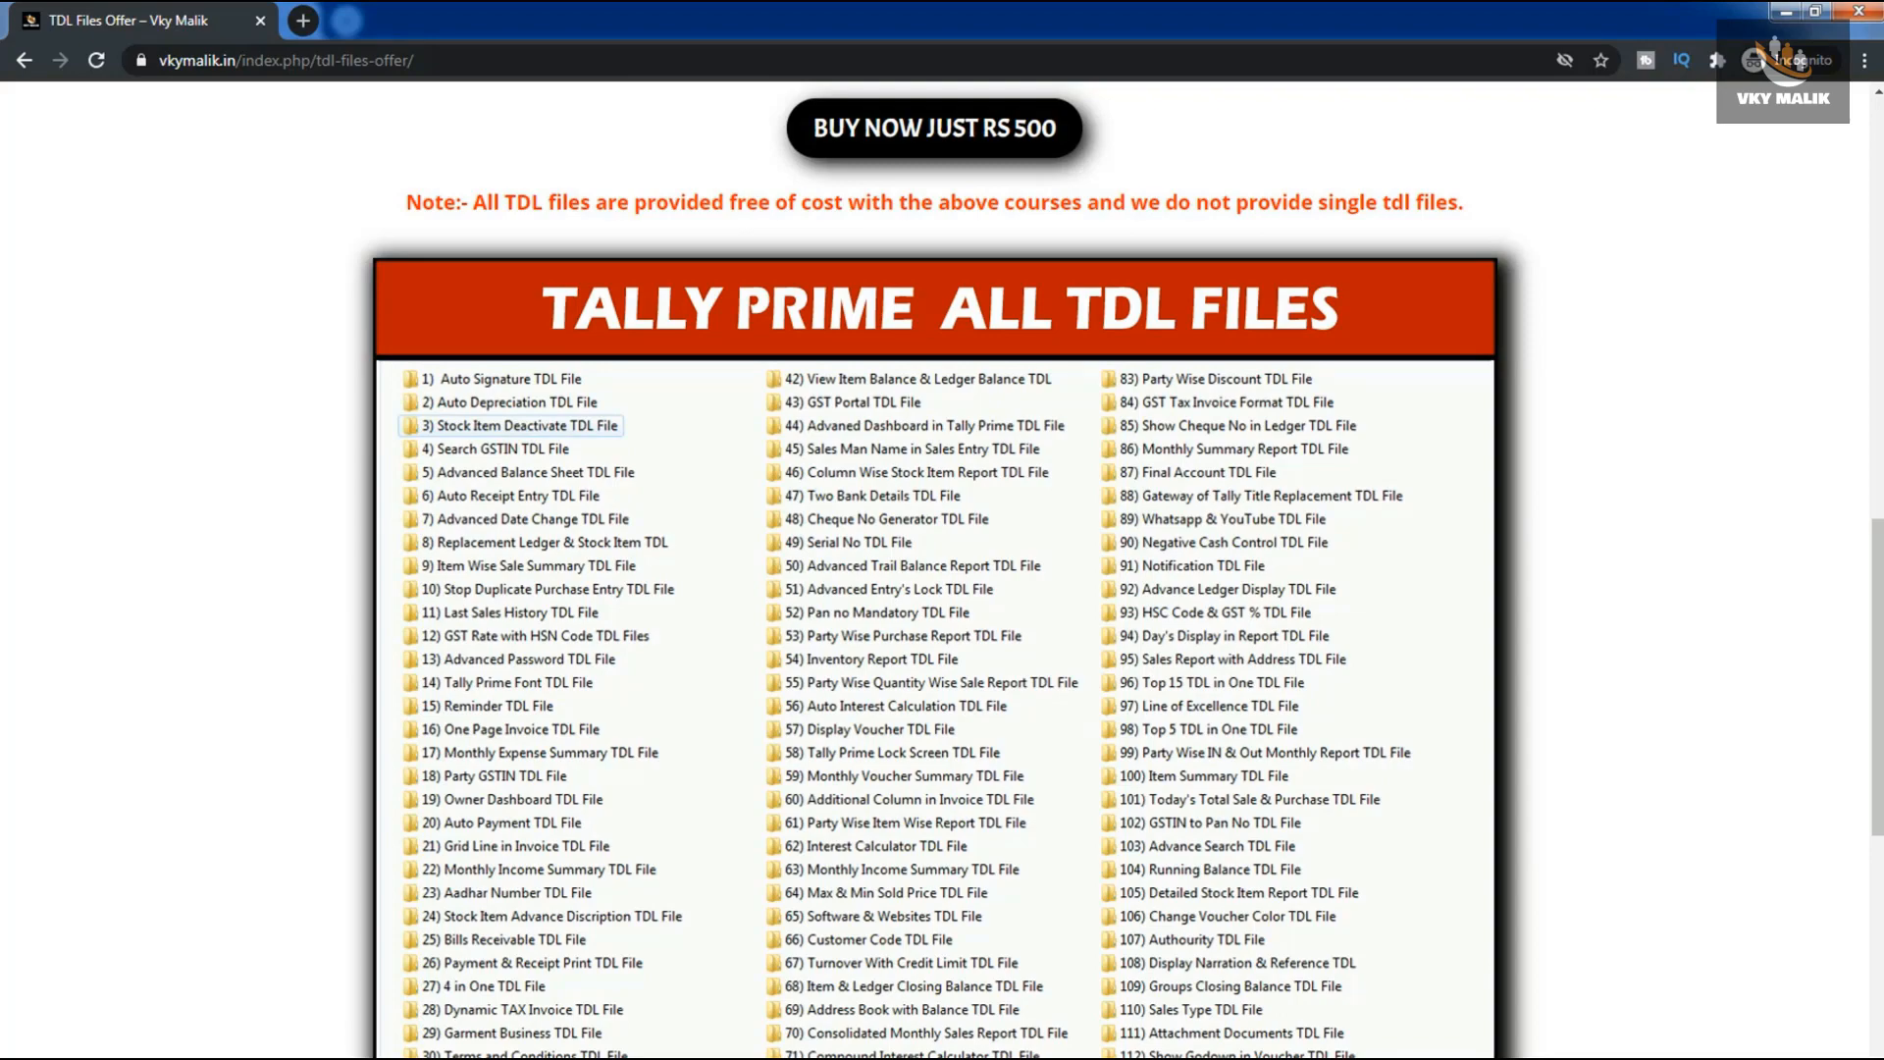
scroll(942, 569, down, 10)
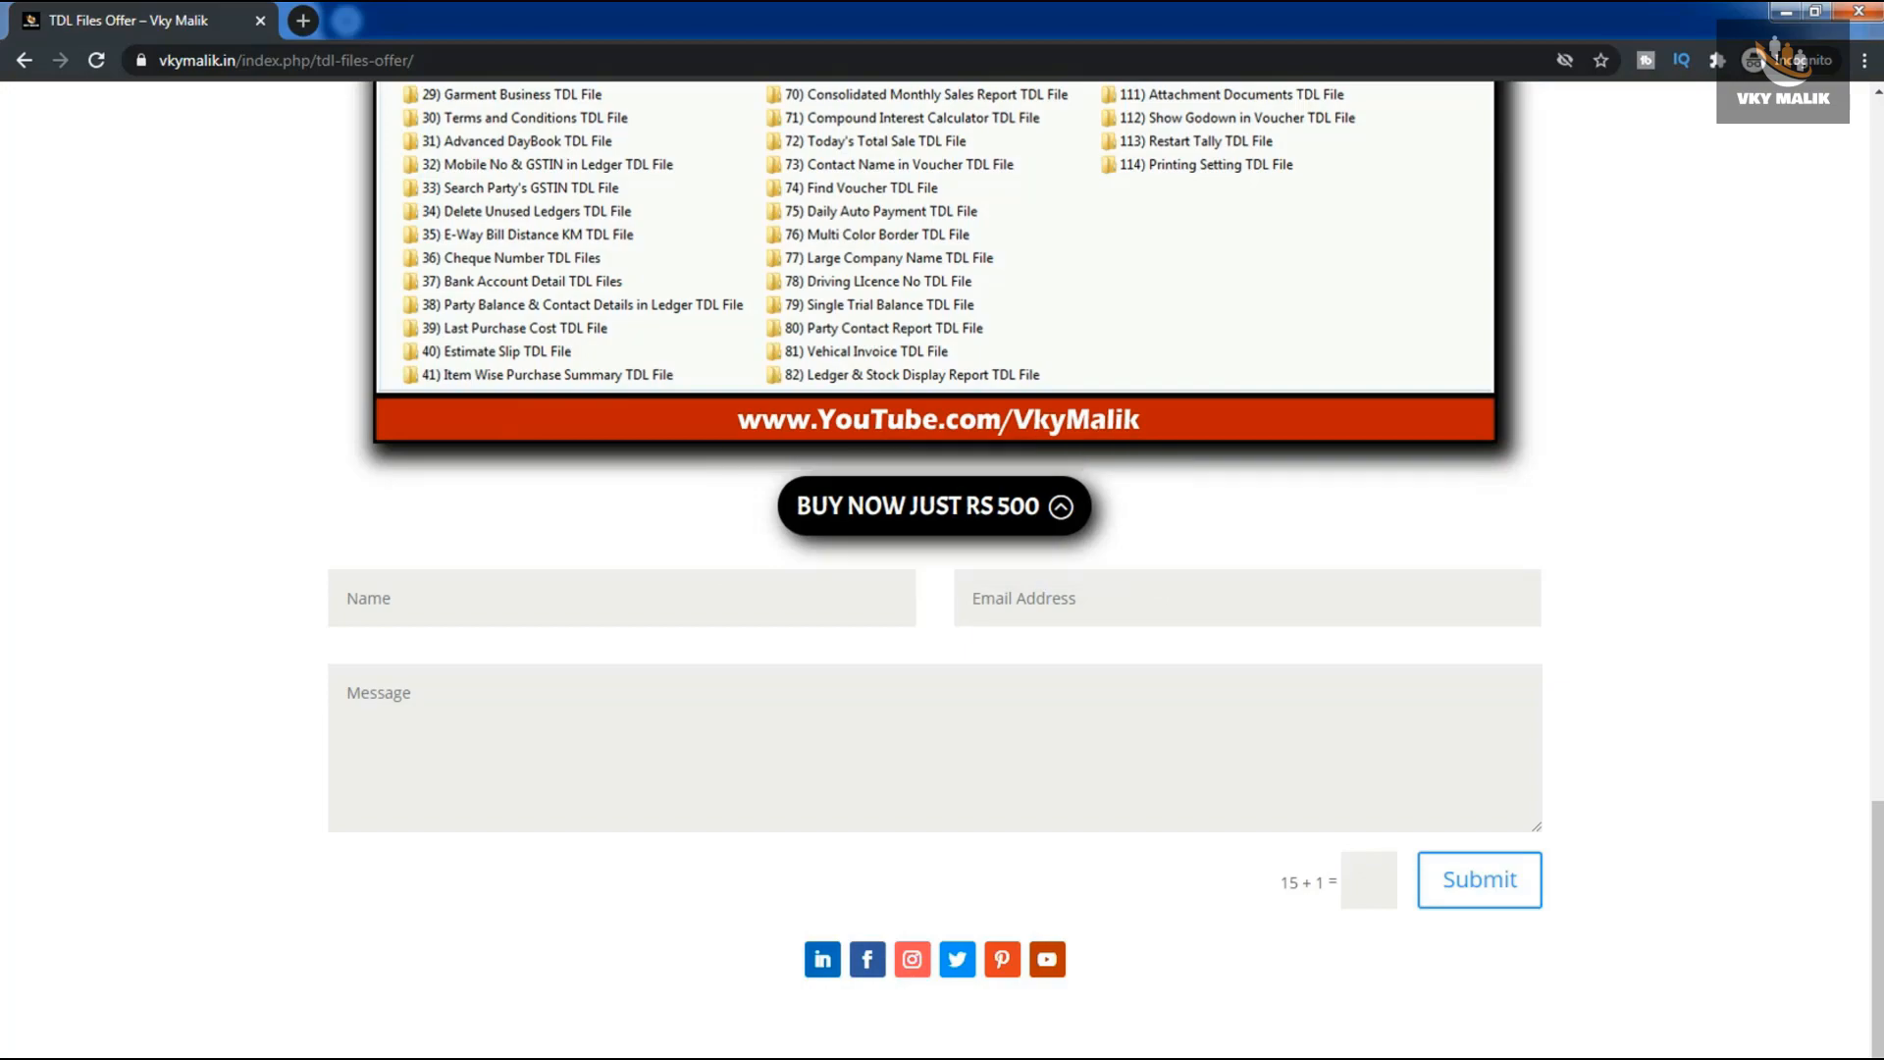
scroll(935, 506, up, 20)
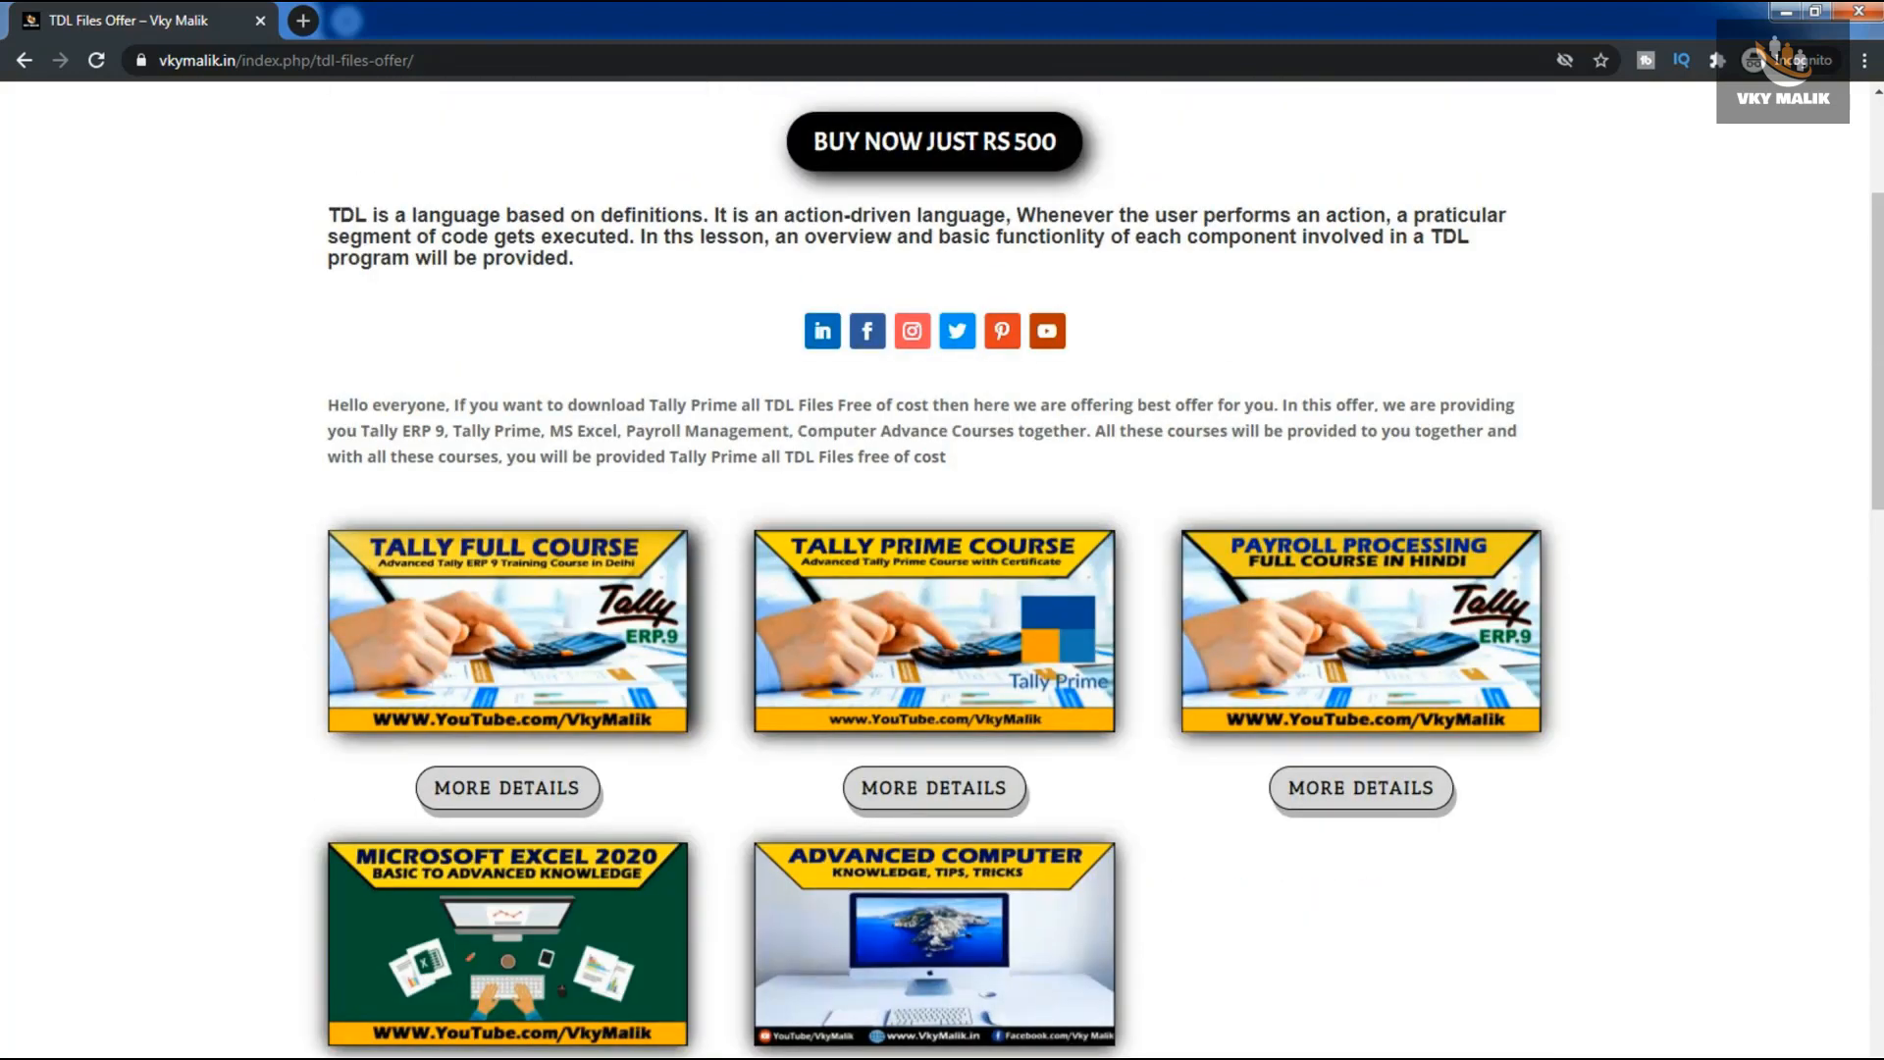
scroll(935, 570, down, 2)
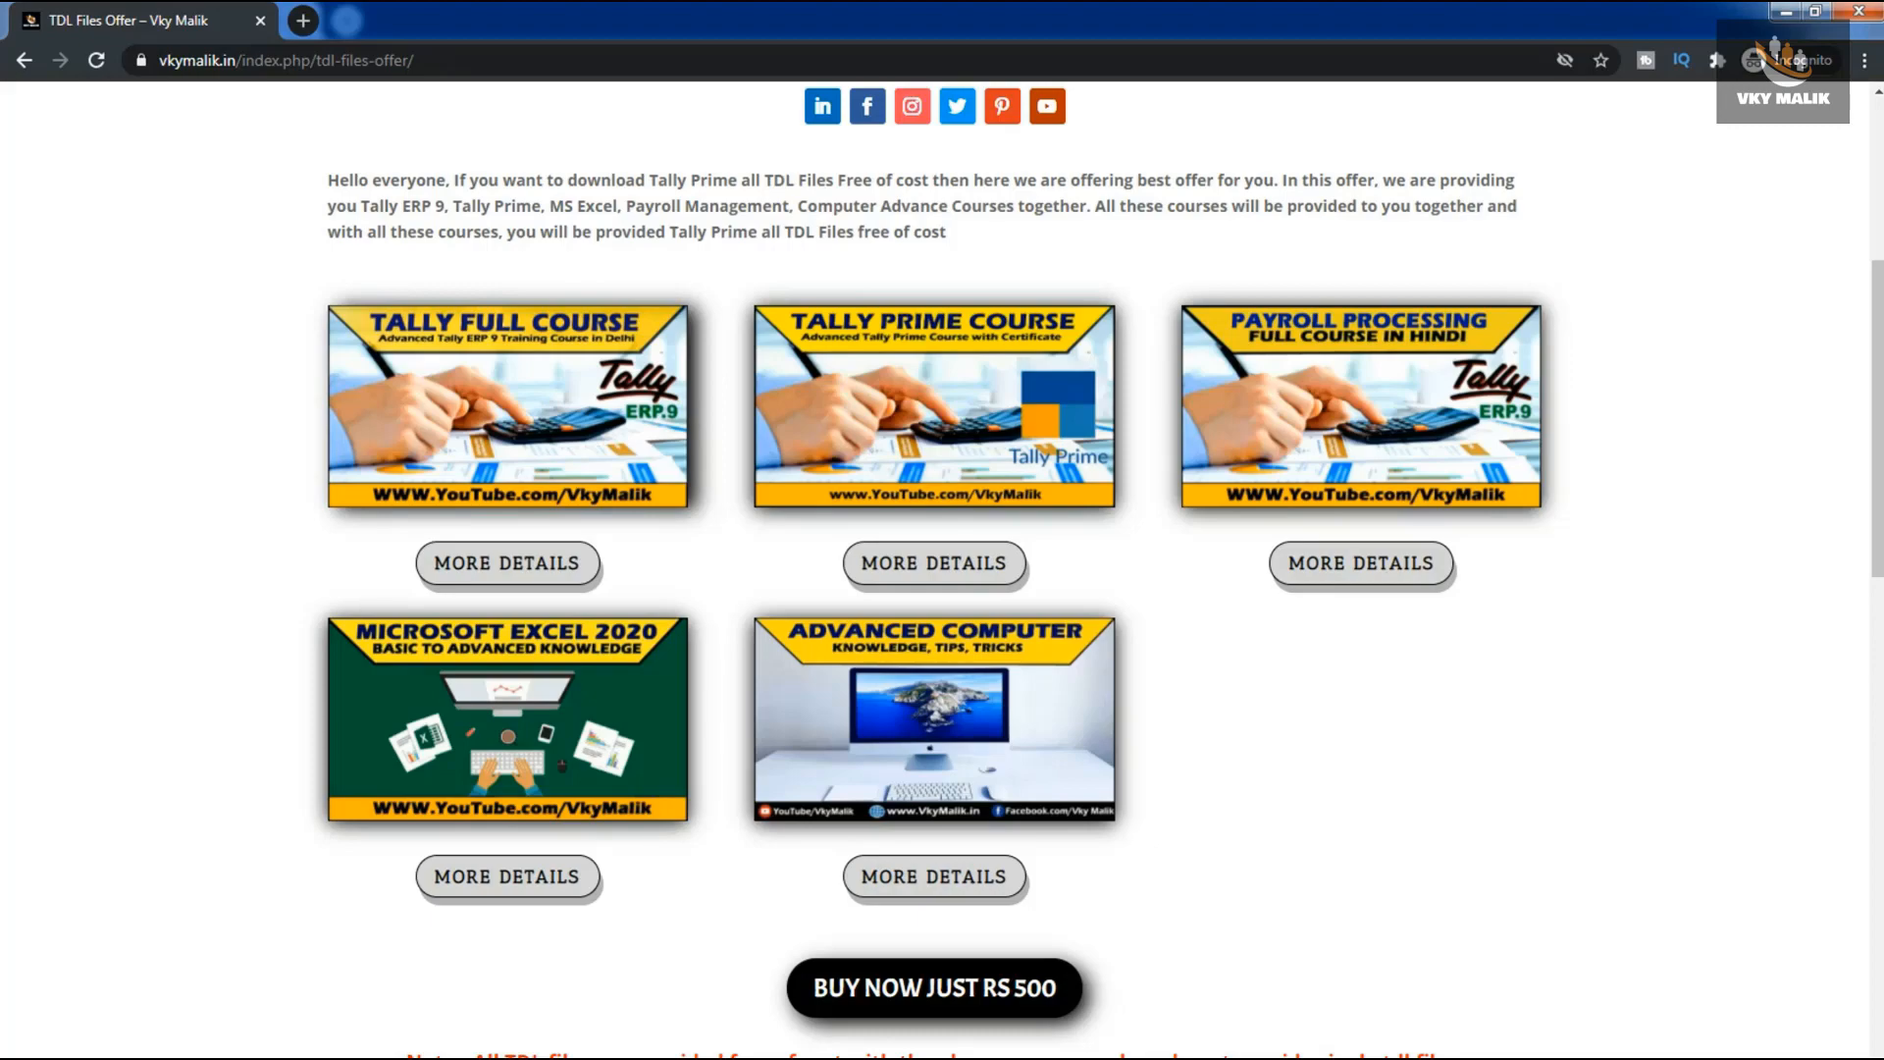
scroll(943, 570, down, 15)
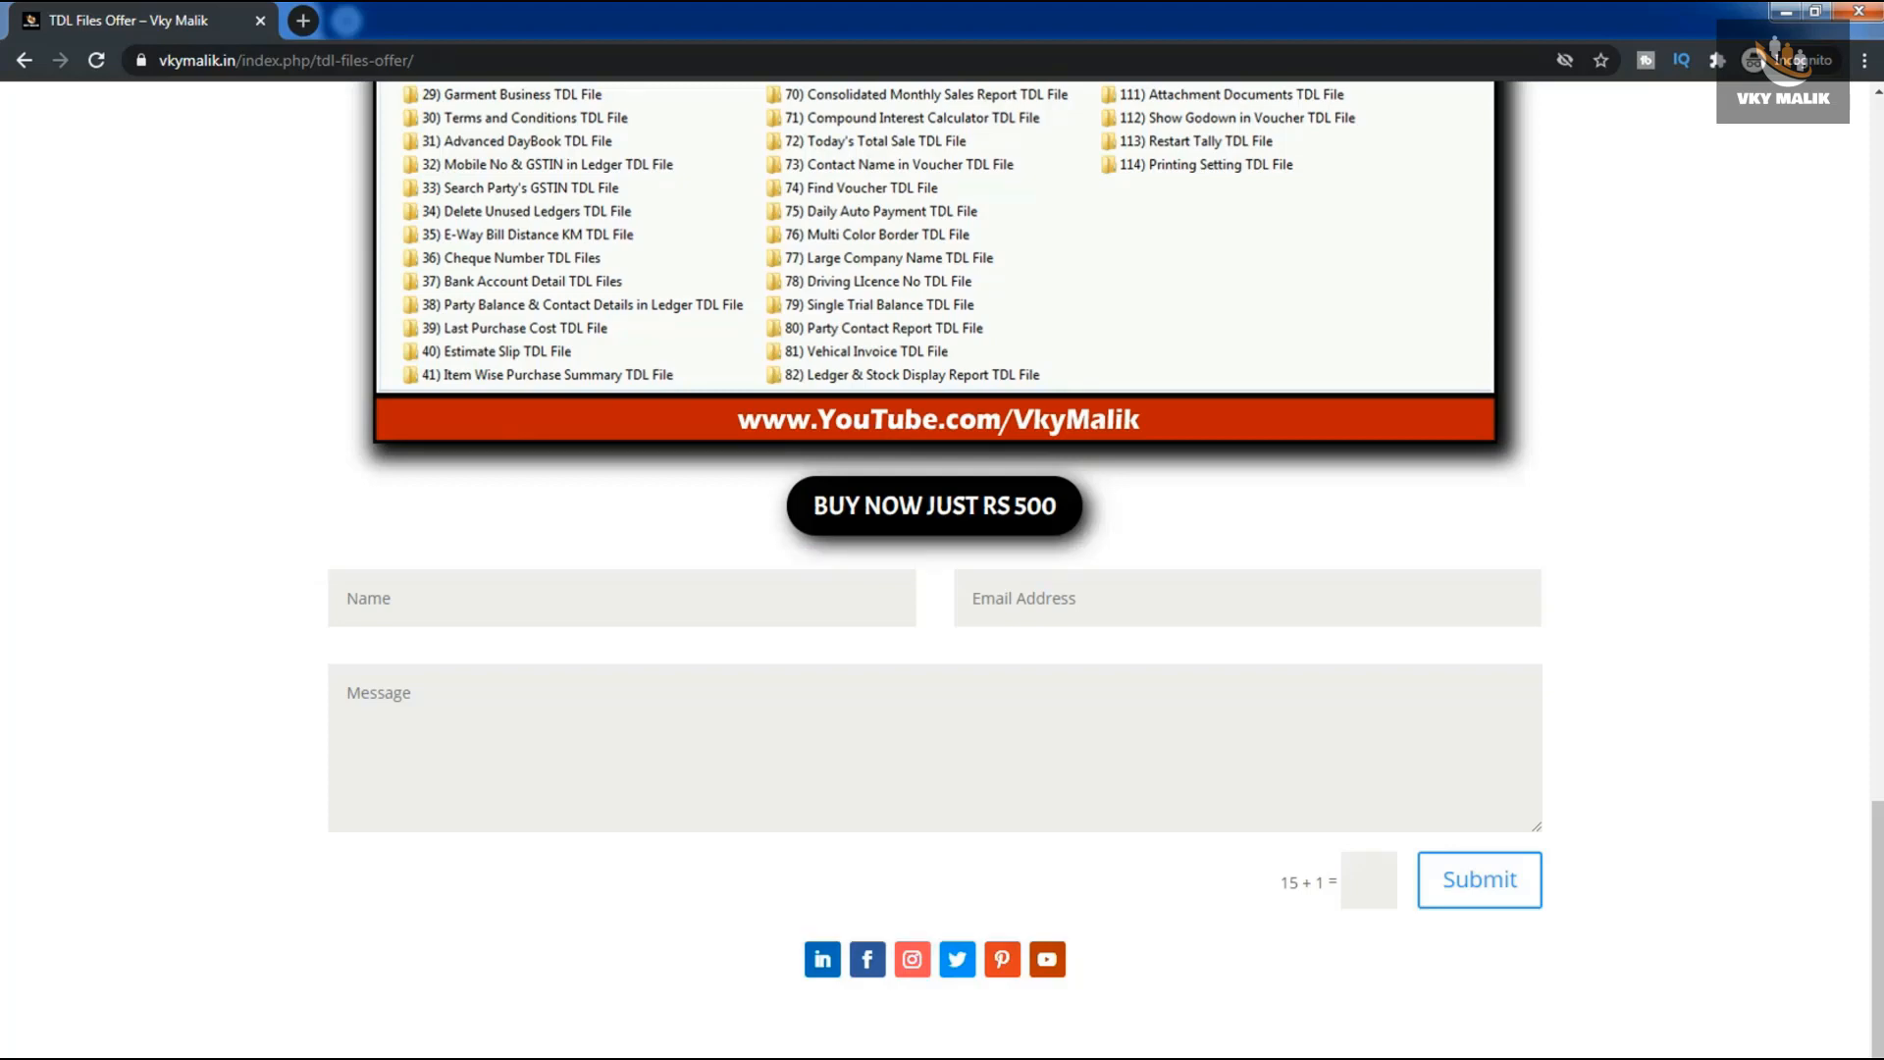
scroll(935, 570, up, 20)
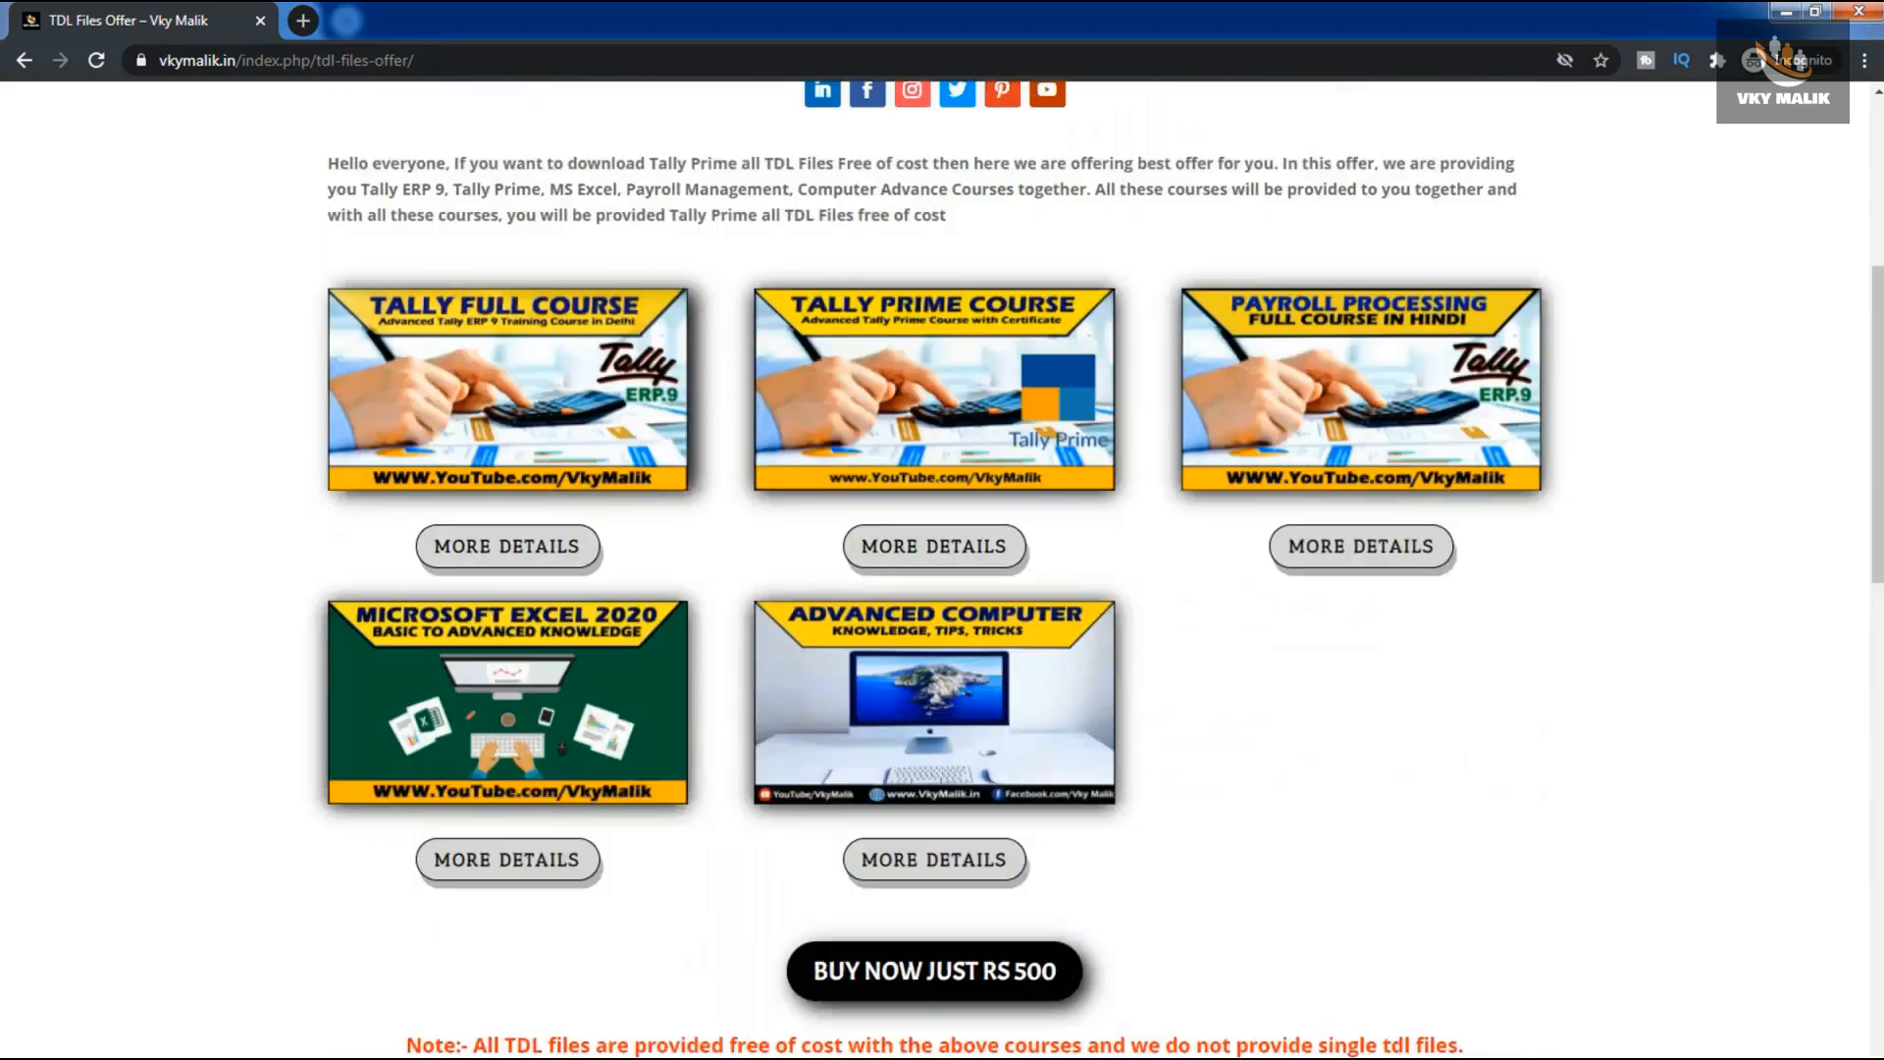
scroll(934, 570, down, 3)
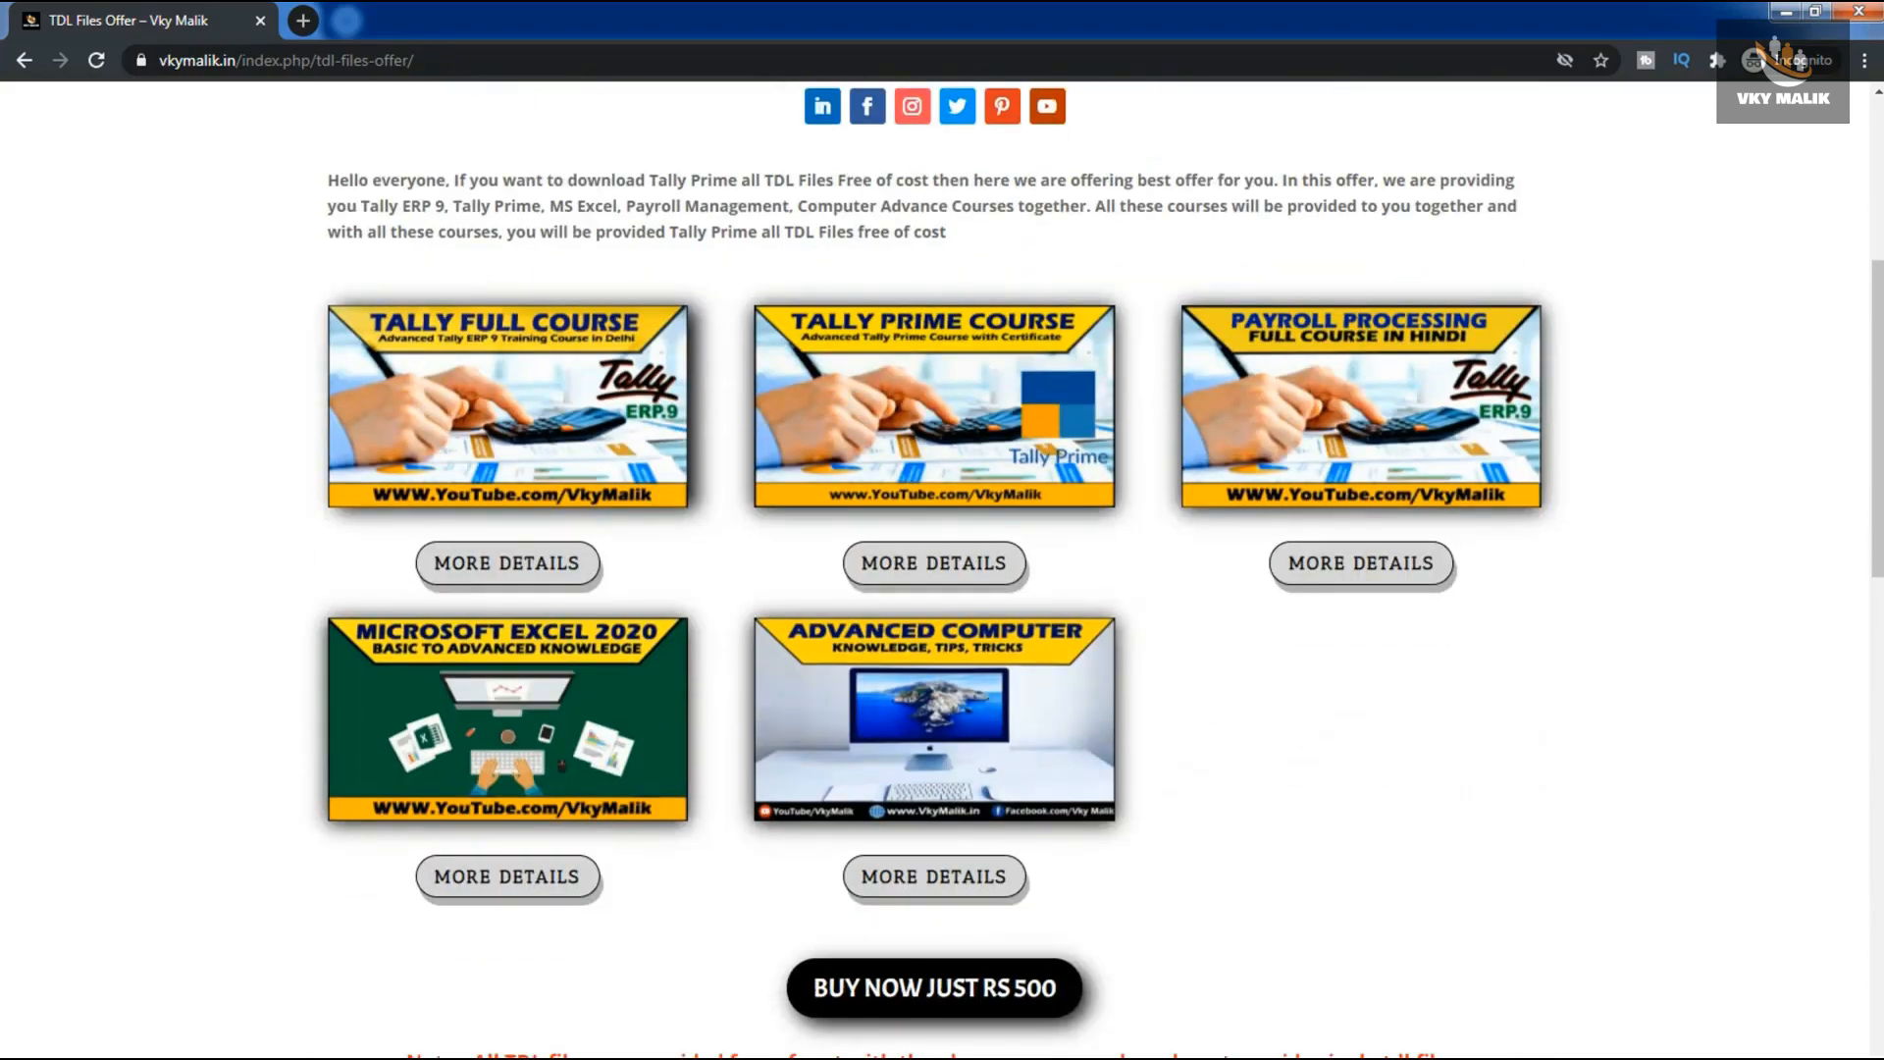